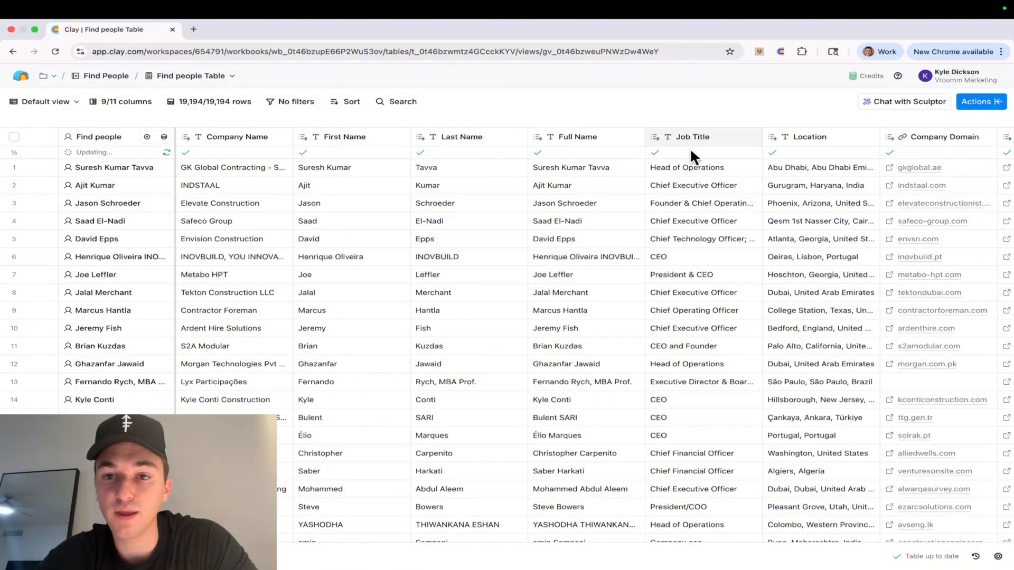
# Step: Start a new enrichment column after LinkedIn Profile and search the available actions for "enrich company"
pyautogui.hscroll(5, 737, 164)
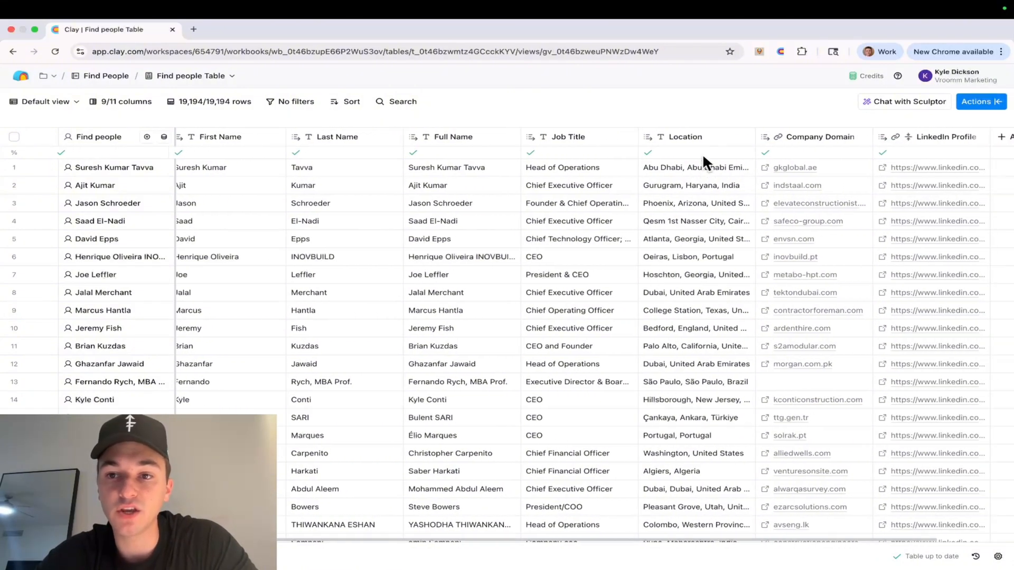
pyautogui.hscroll(3, 701, 157)
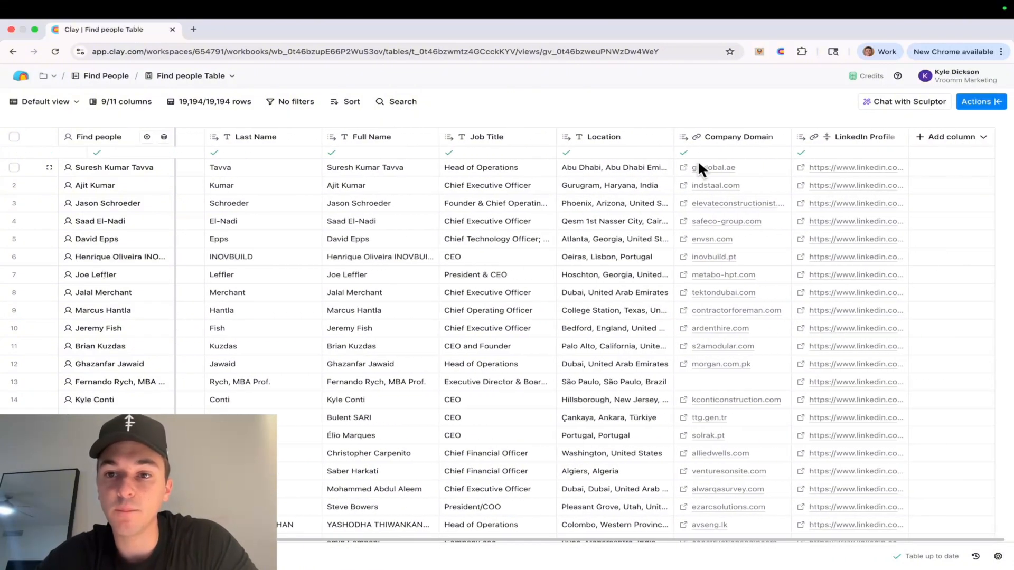
pyautogui.click(861, 168)
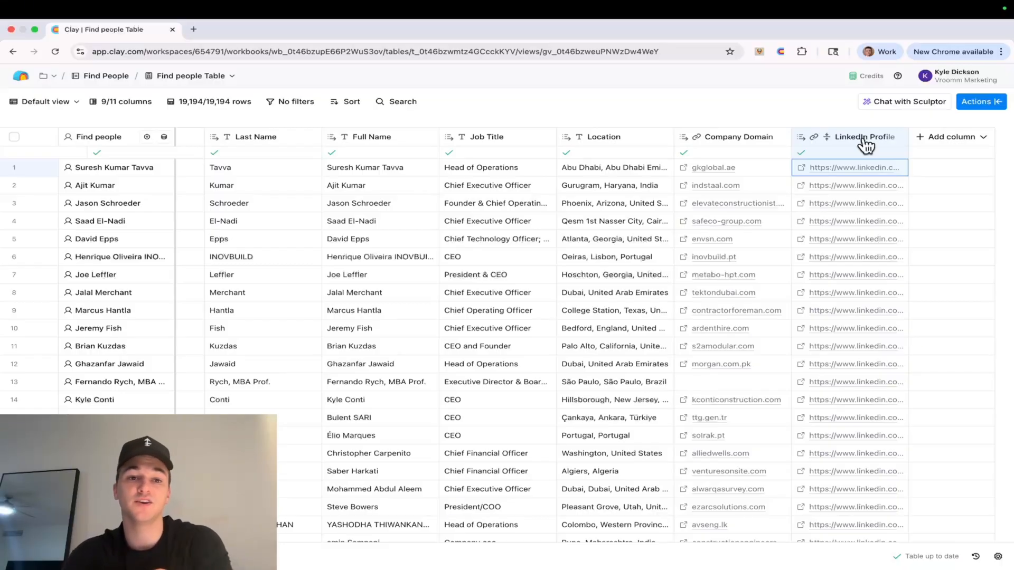
pyautogui.hscroll(-5, 792, 188)
pyautogui.hscroll(5, 792, 188)
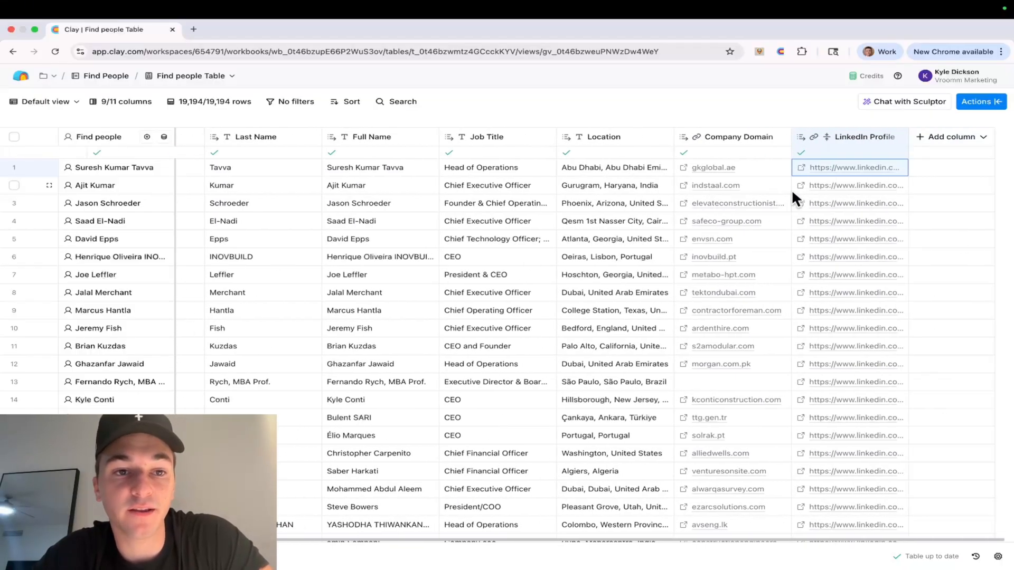
pyautogui.click(941, 149)
pyautogui.click(945, 165)
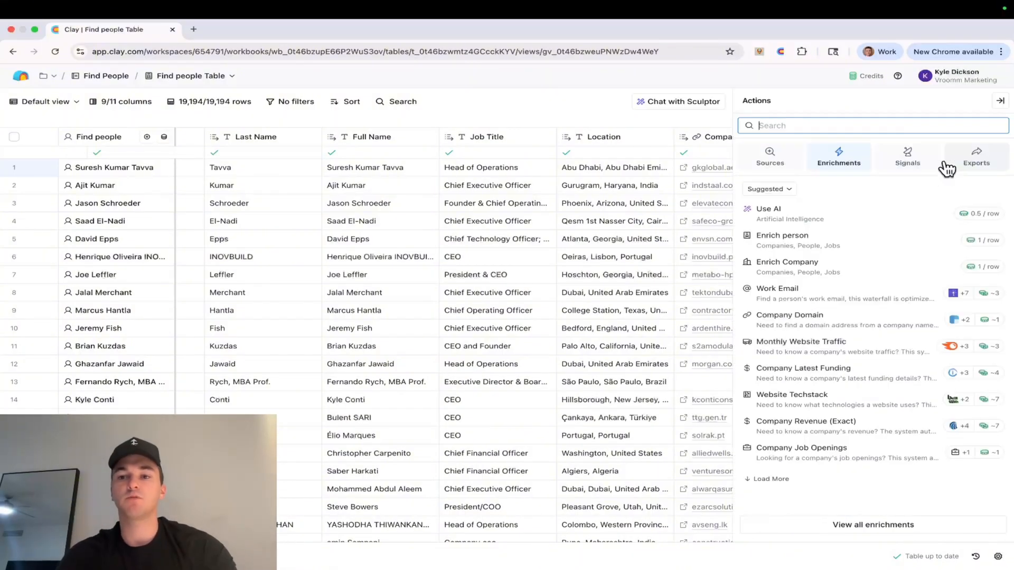
pyautogui.write('enrich com')
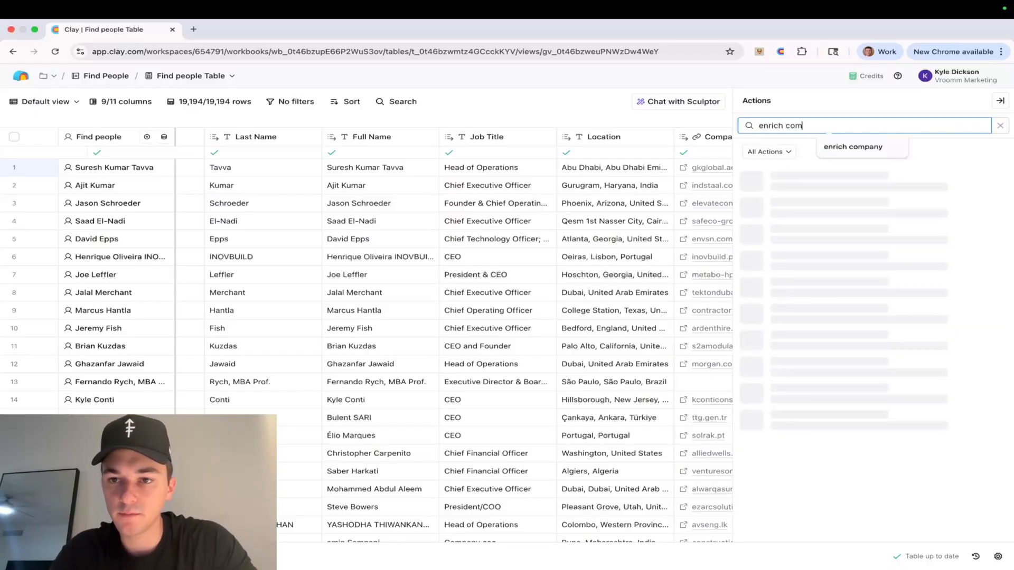
pyautogui.write('pany')
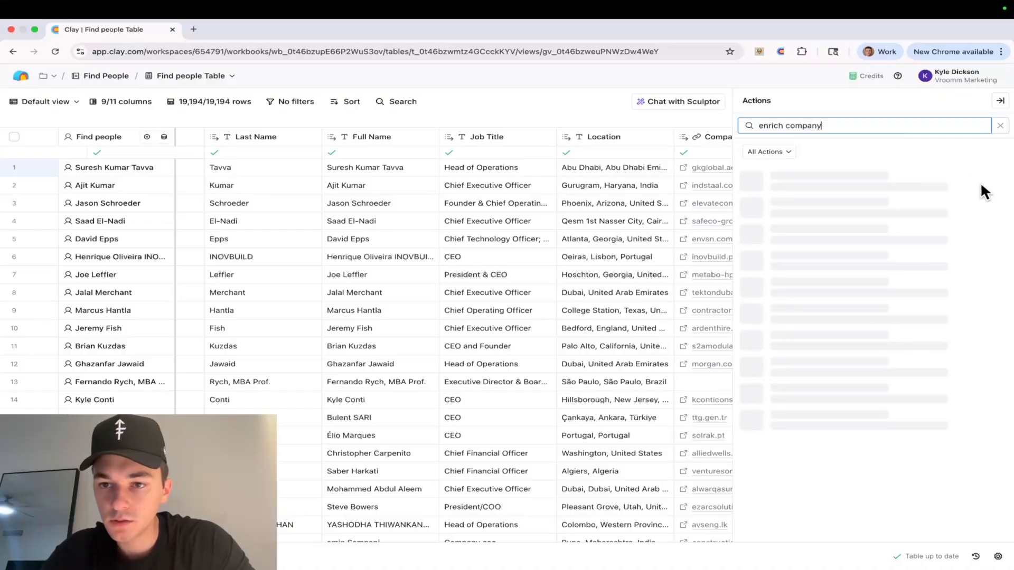
# Step: Choose the Enrich company enrichment from LeadMagic
pyautogui.scroll(-1, 952, 293)
pyautogui.scroll(1, 952, 293)
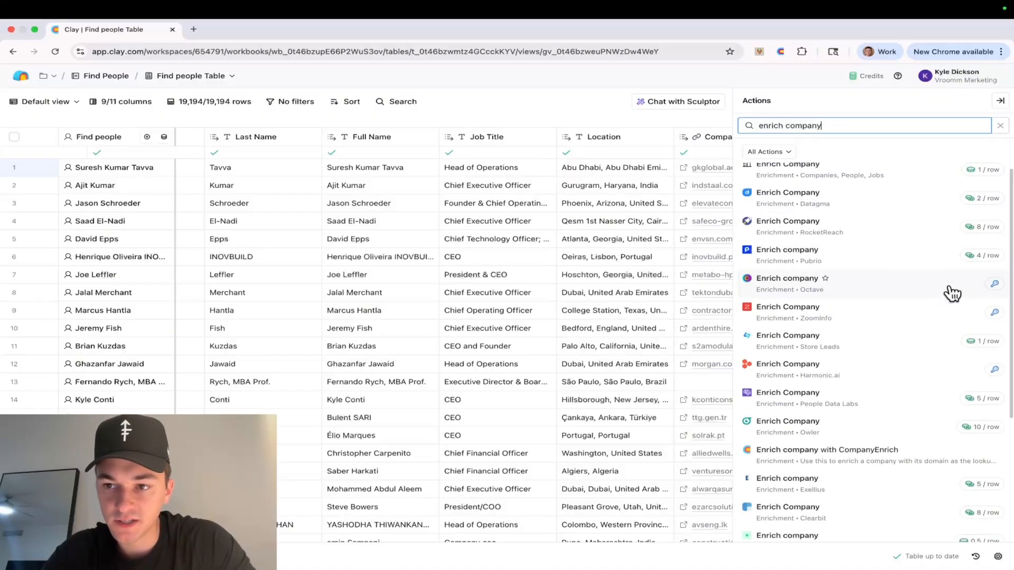
pyautogui.scroll(-1, 952, 293)
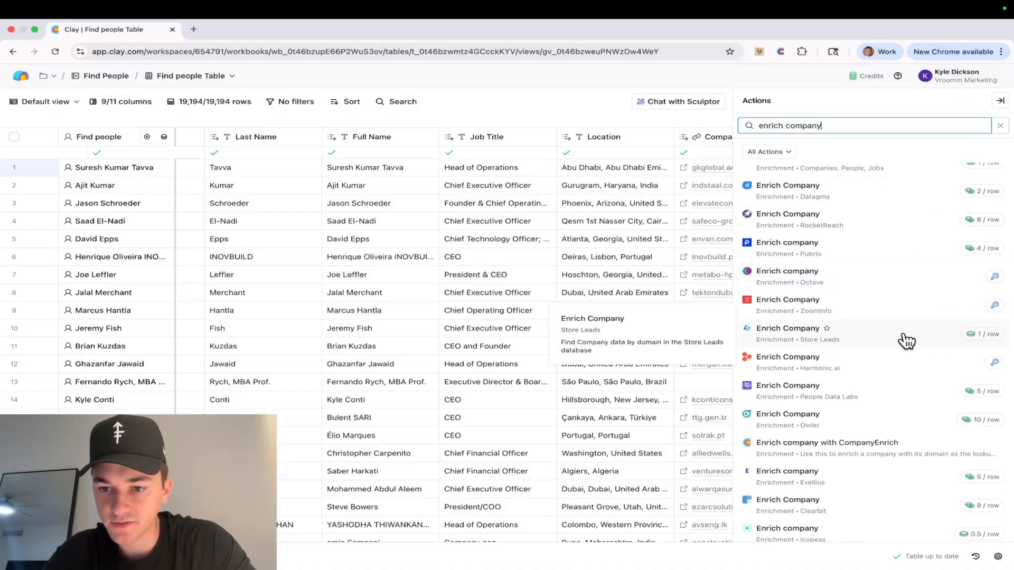
pyautogui.scroll(-5, 906, 341)
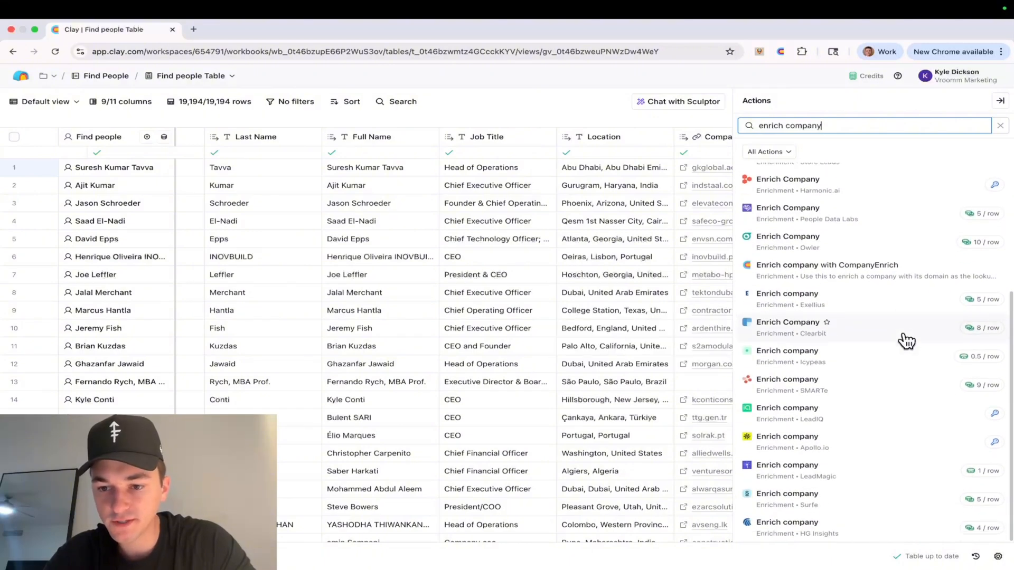
pyautogui.click(905, 481)
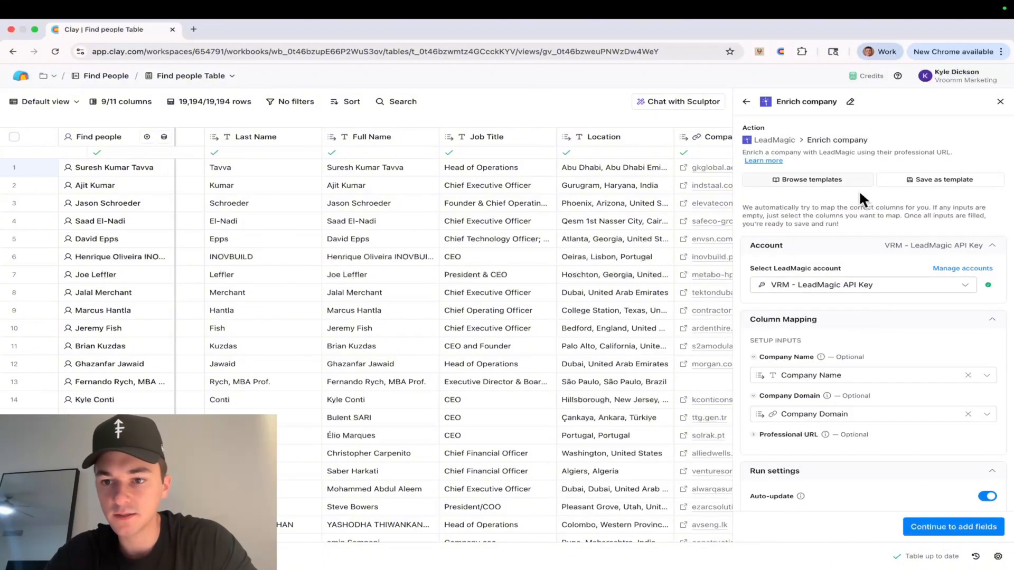
# Step: Generate and save an AI run condition so the enrichment runs only if Company Domain is not empty
pyautogui.scroll(-3, 876, 343)
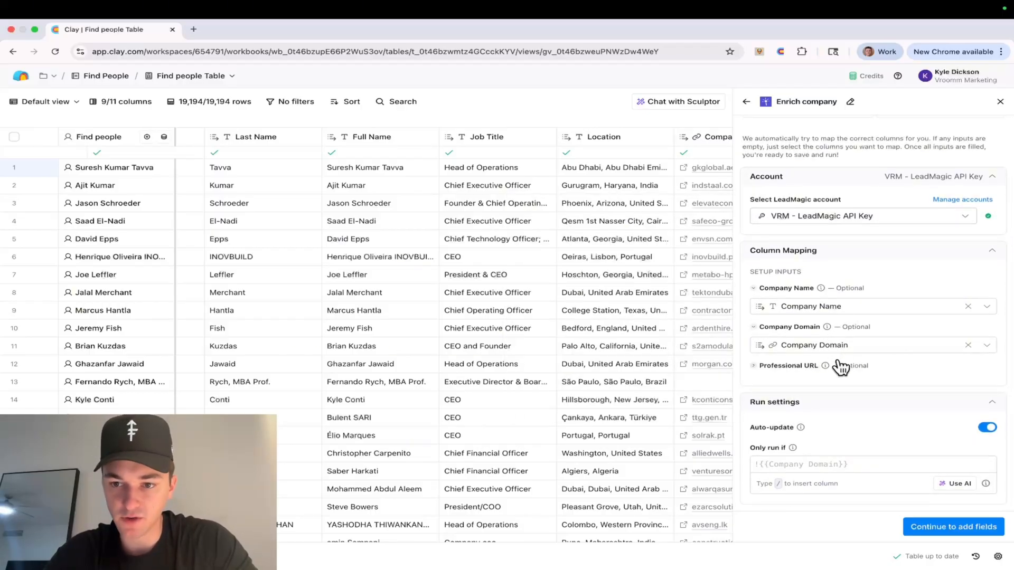
pyautogui.hscroll(8, 690, 375)
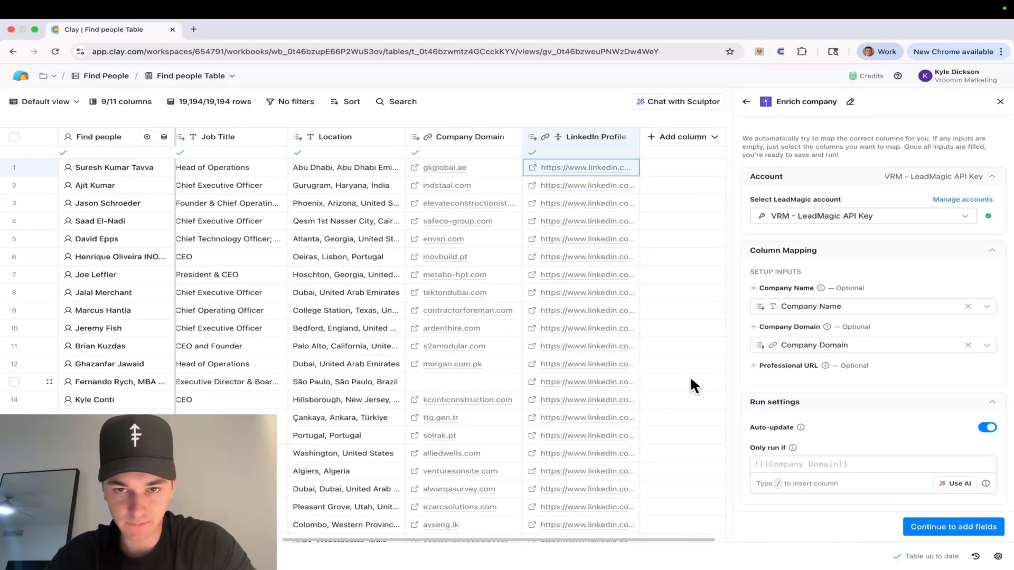
pyautogui.hscroll(-6, 584, 406)
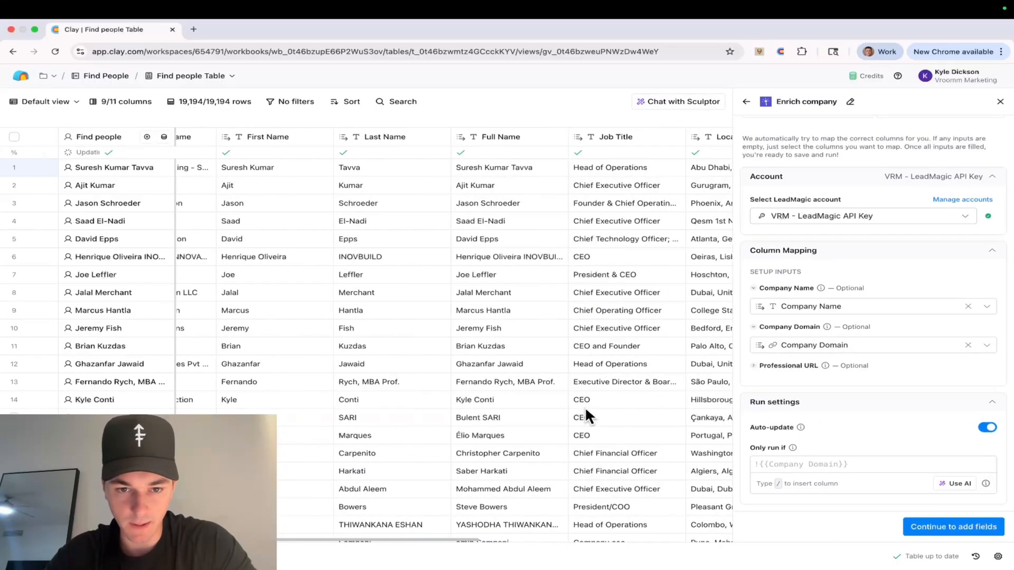
pyautogui.hscroll(7, 585, 406)
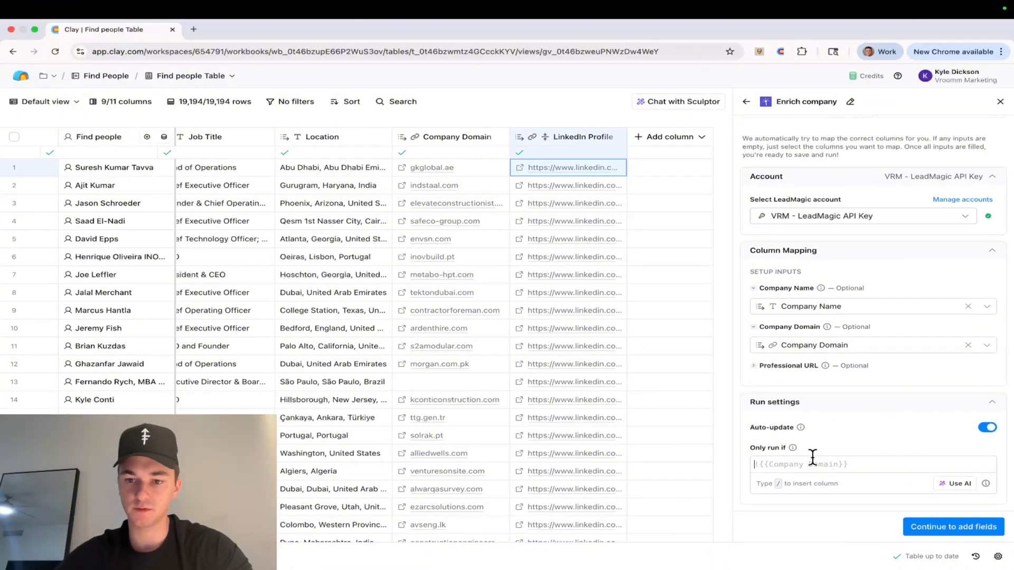
pyautogui.click(945, 490)
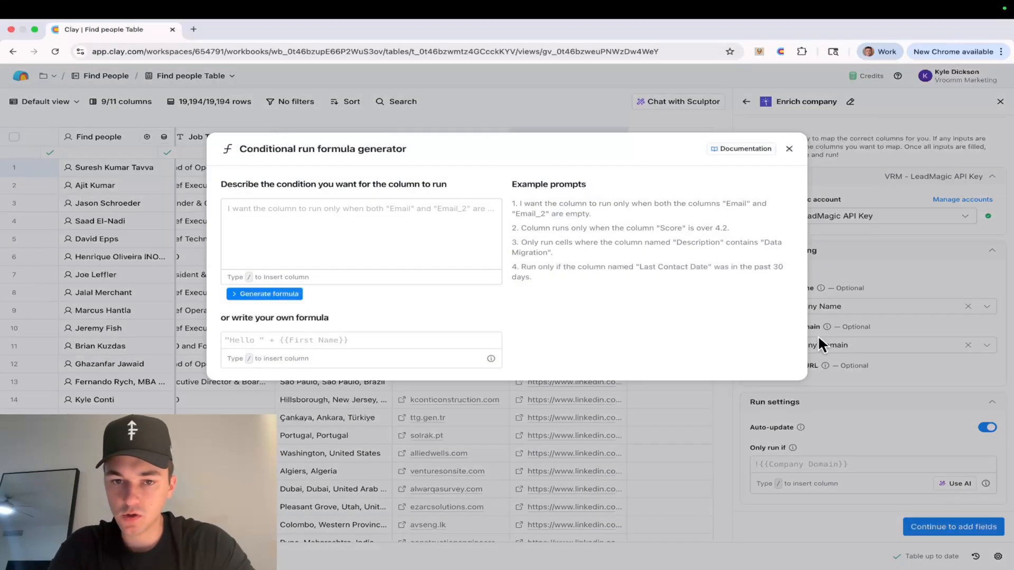
pyautogui.click(279, 227)
pyautogui.write('only')
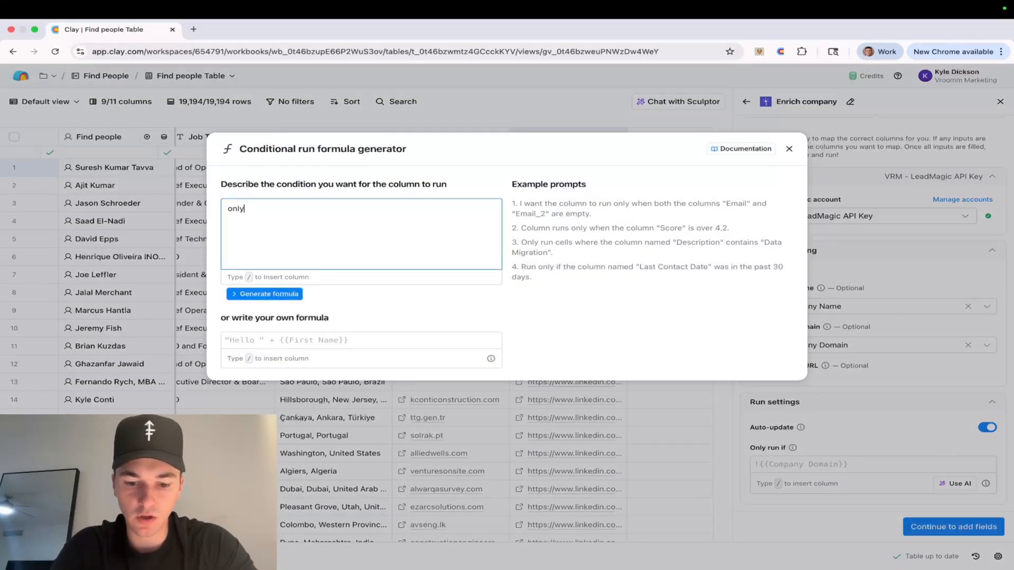
pyautogui.write(' run if /')
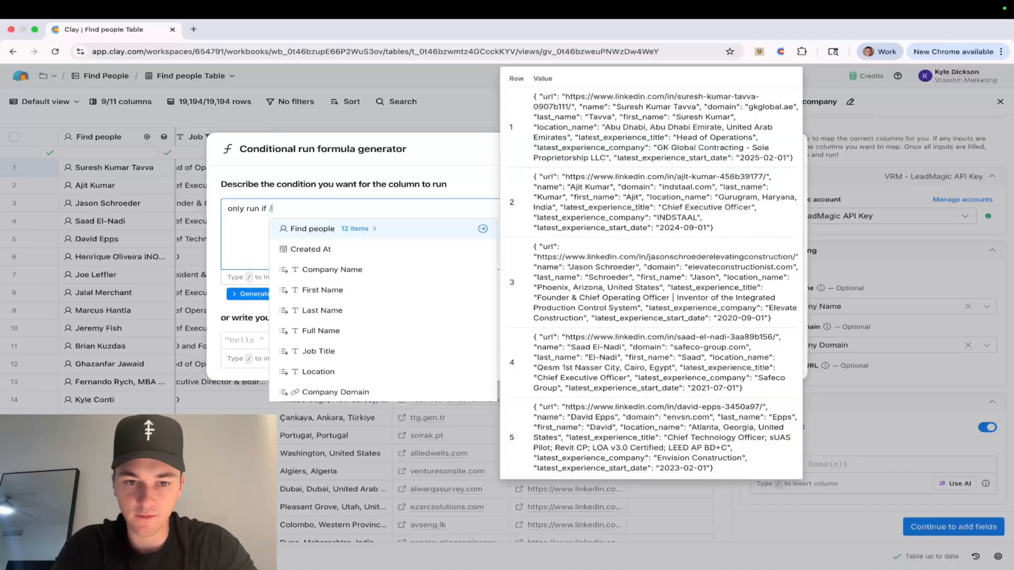
pyautogui.write('co')
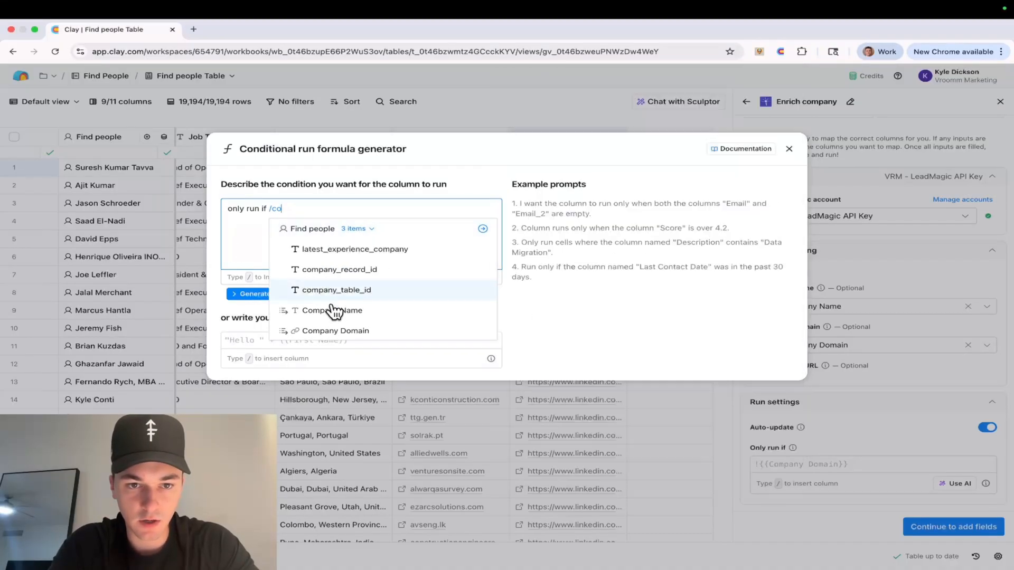
pyautogui.click(358, 331)
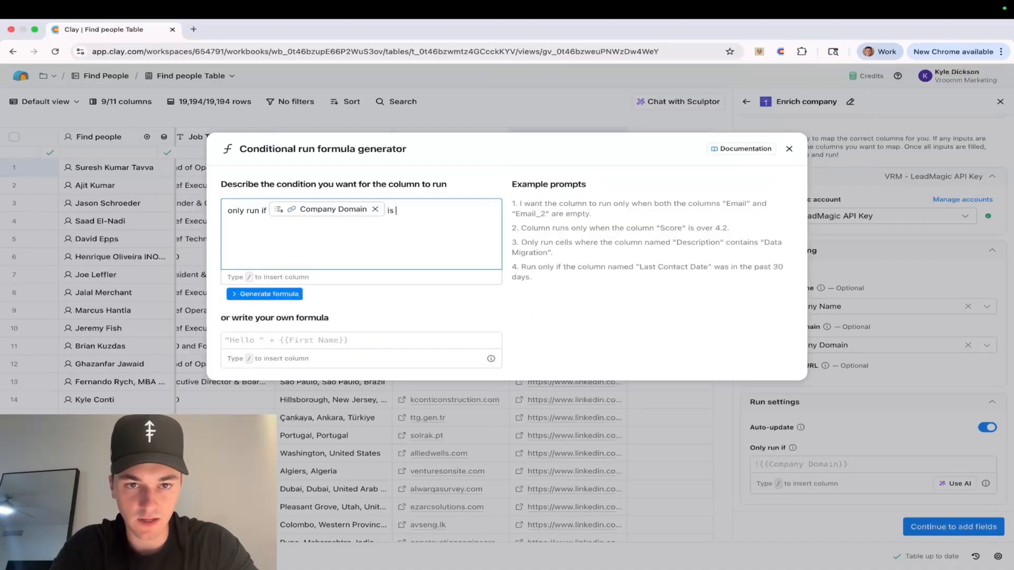
pyautogui.click(294, 297)
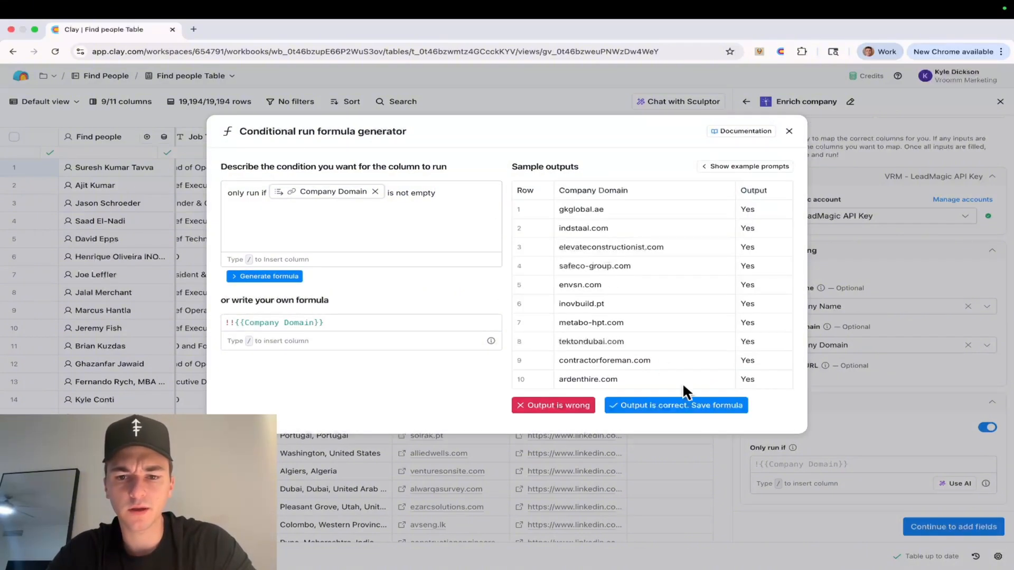
pyautogui.click(678, 405)
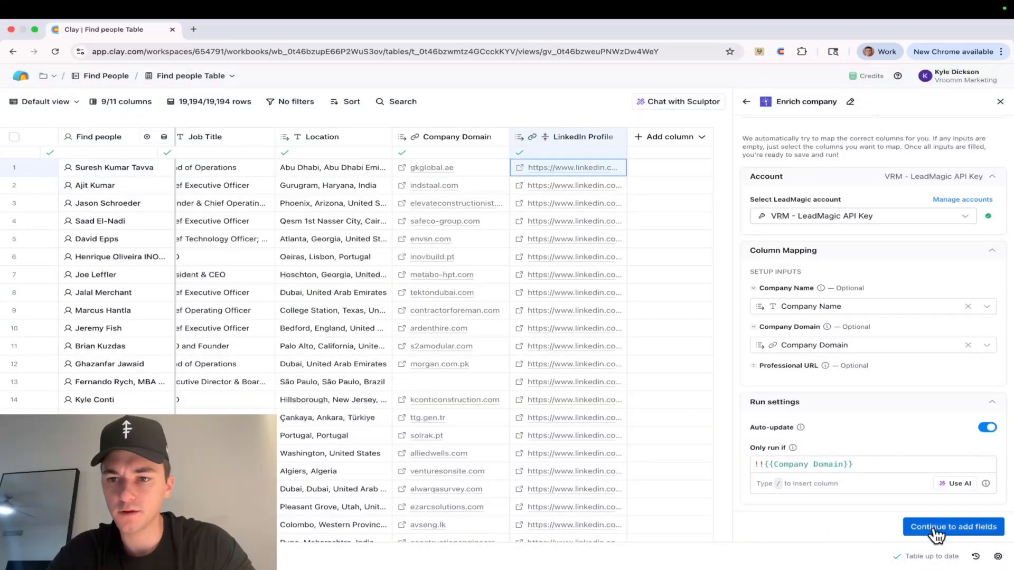
# Step: Continue to the output fields and include Description and Employee Count as columns
pyautogui.click(933, 528)
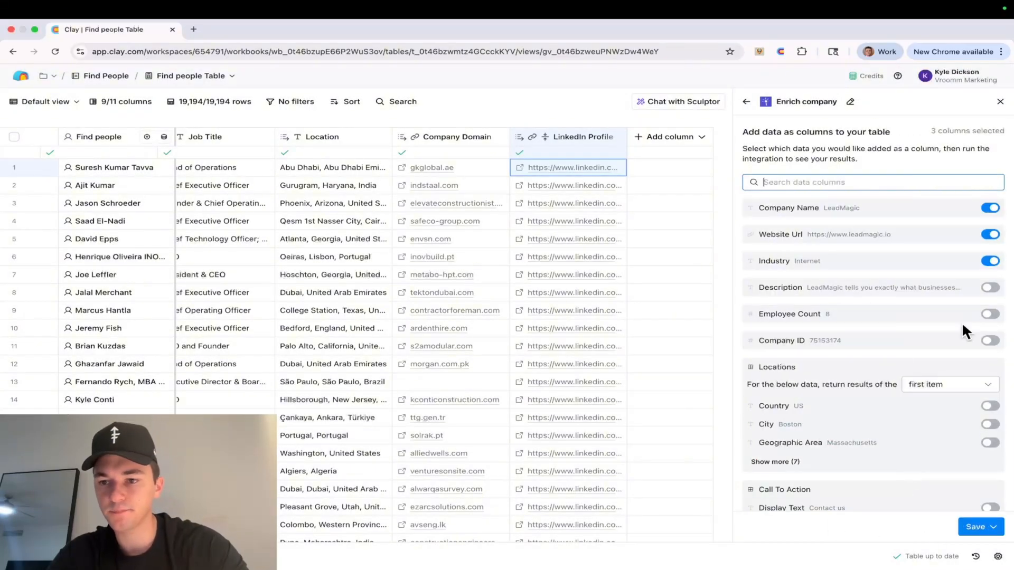
pyautogui.click(989, 287)
pyautogui.click(990, 315)
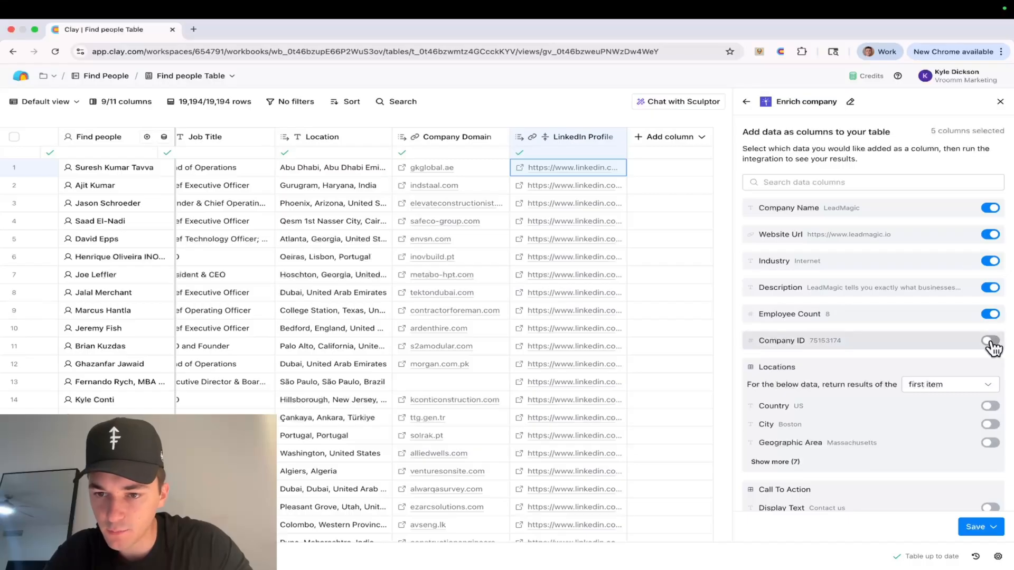
# Step: Include the Start and End values of Employee Count Range as output columns
pyautogui.scroll(-1, 995, 323)
pyautogui.scroll(-3, 987, 324)
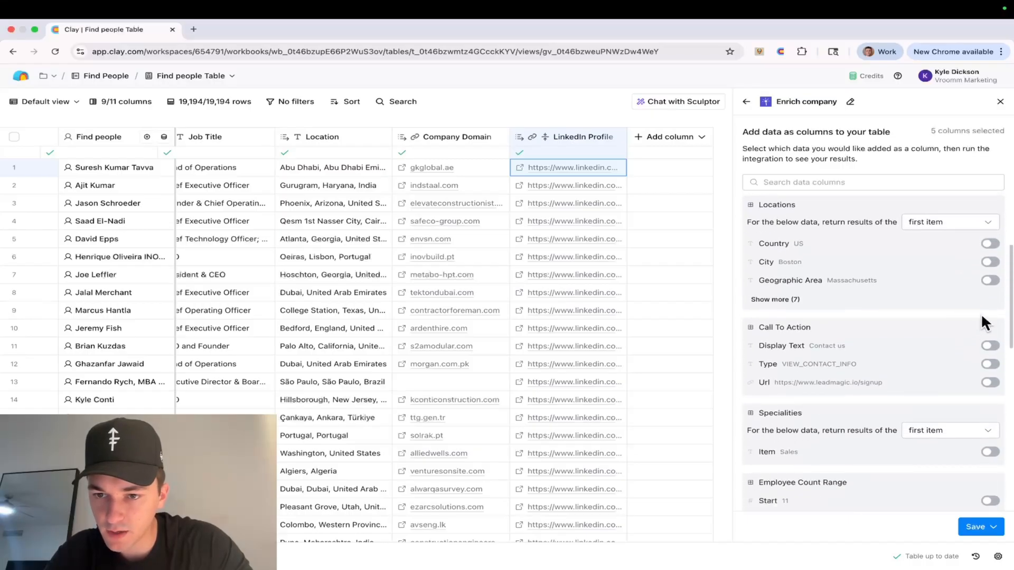
pyautogui.scroll(-3, 991, 252)
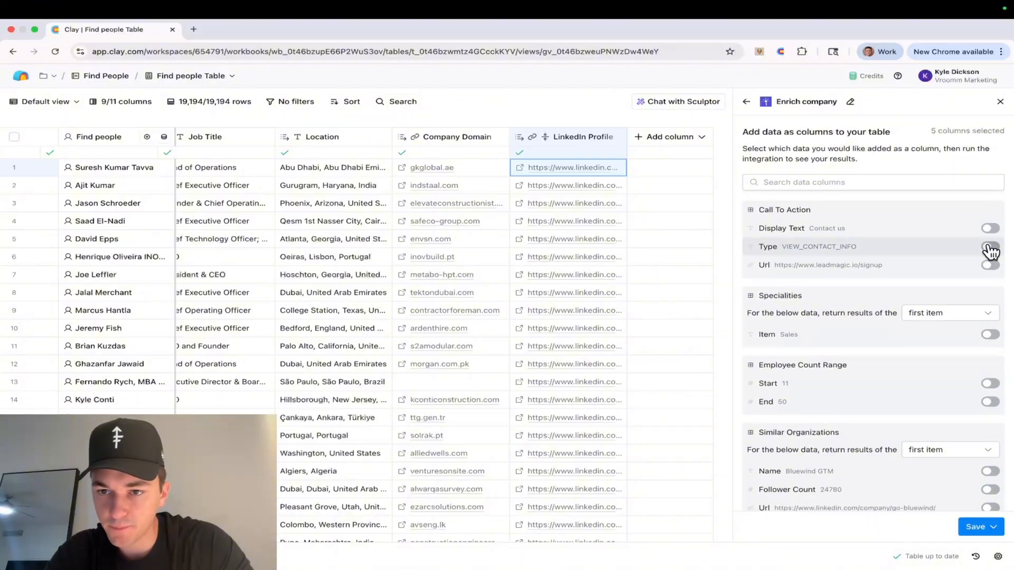
pyautogui.scroll(-3, 990, 252)
pyautogui.scroll(-1, 991, 253)
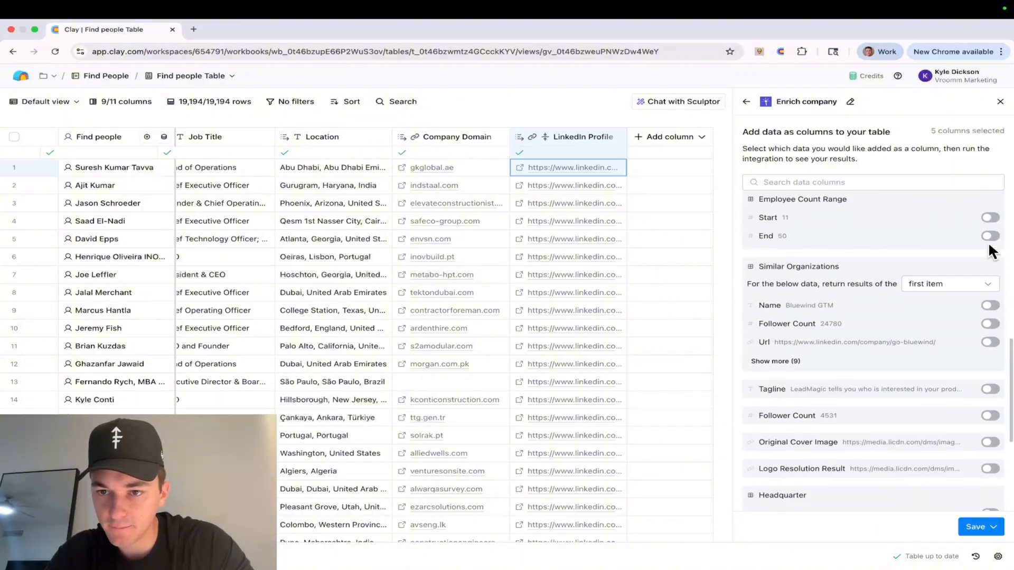
pyautogui.click(990, 229)
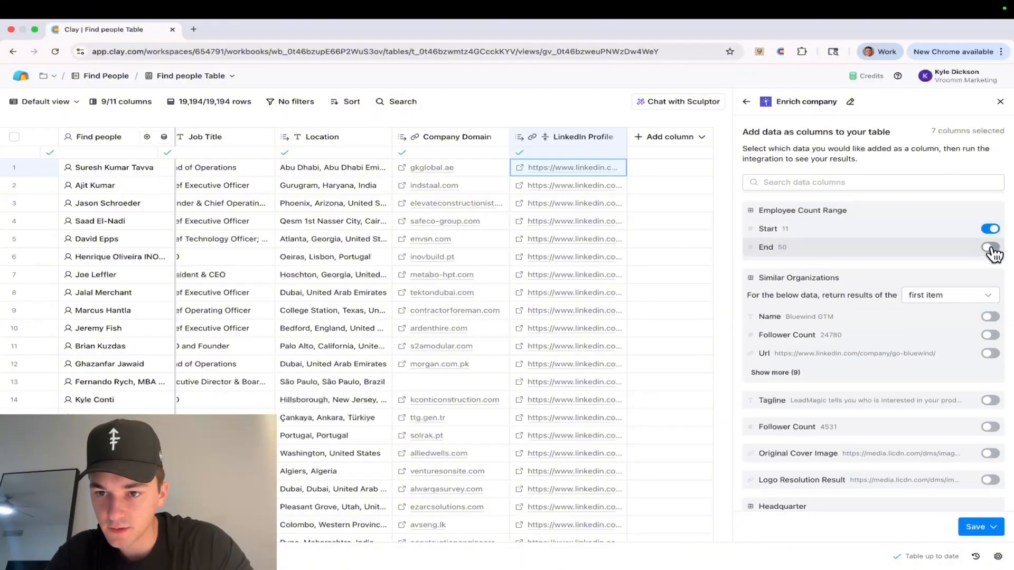
pyautogui.click(990, 247)
# Step: Include the Similar Organizations fields Name, Follower Count, Url, Logo Resolution Result, Industry V 2Taxonomy and Industry as output columns
pyautogui.click(990, 317)
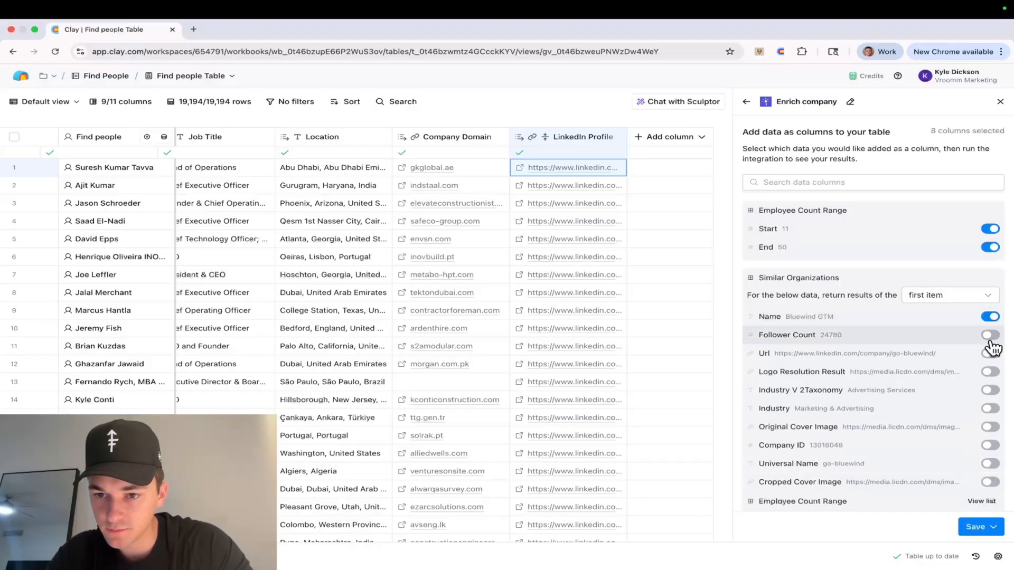
pyautogui.scroll(-1, 992, 345)
pyautogui.click(991, 346)
pyautogui.scroll(-3, 992, 346)
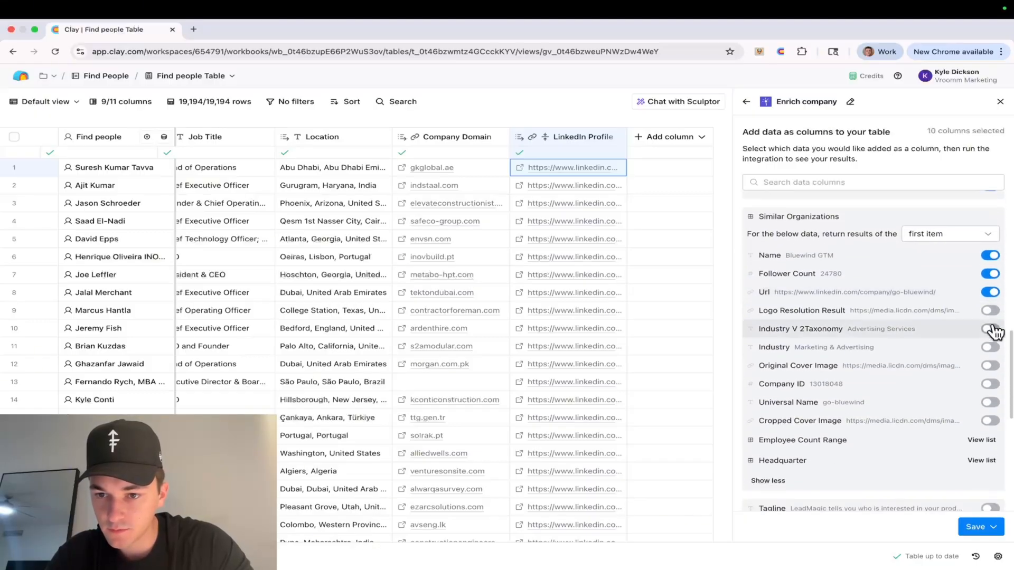
pyautogui.click(991, 310)
pyautogui.click(991, 328)
pyautogui.click(991, 347)
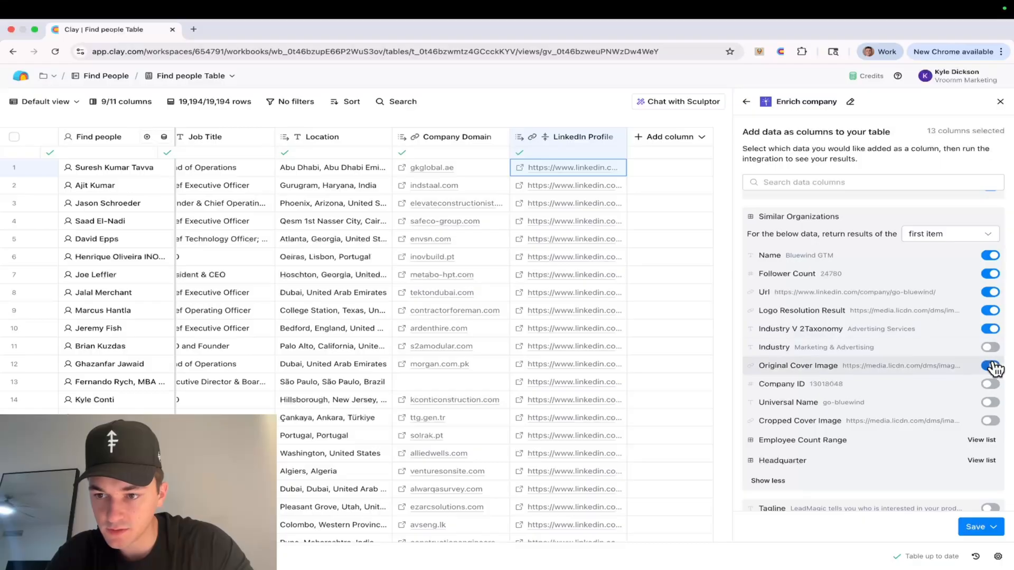
pyautogui.click(990, 366)
pyautogui.click(991, 384)
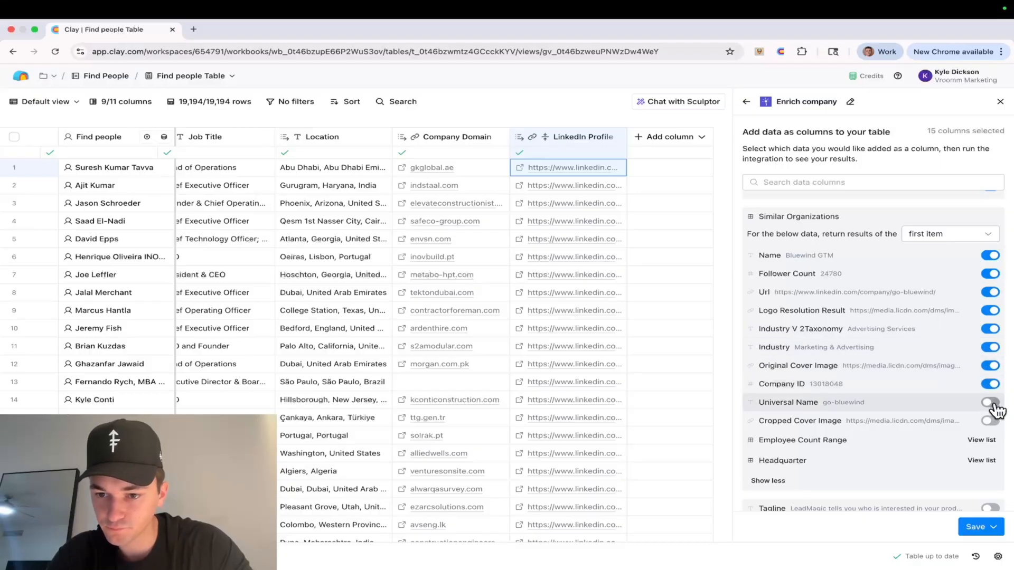
pyautogui.click(989, 383)
pyautogui.click(990, 364)
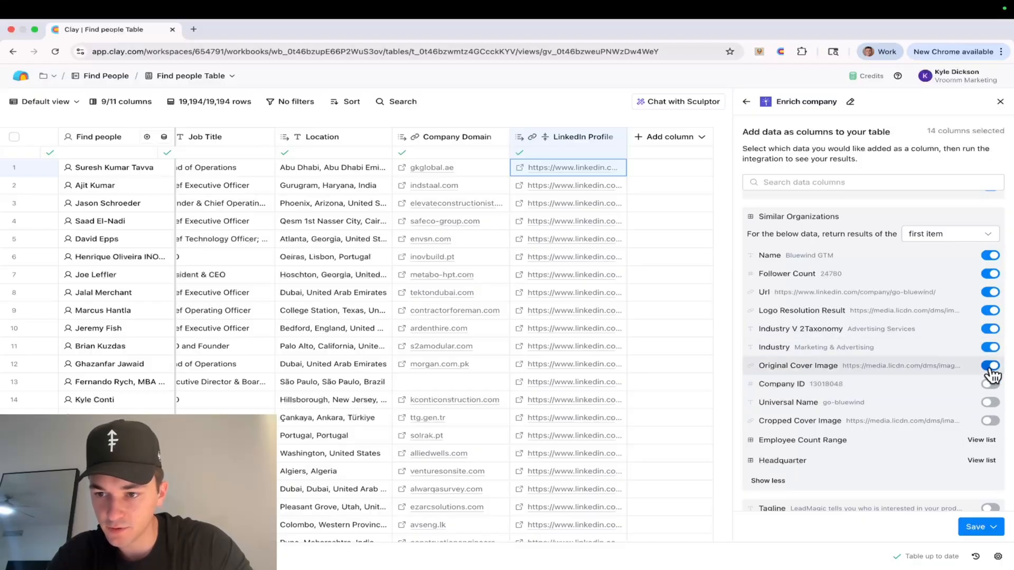
# Step: Check the remaining output fields, then save the enrichment and run it on the first 10 rows
pyautogui.scroll(-1, 991, 370)
pyautogui.scroll(-4, 989, 373)
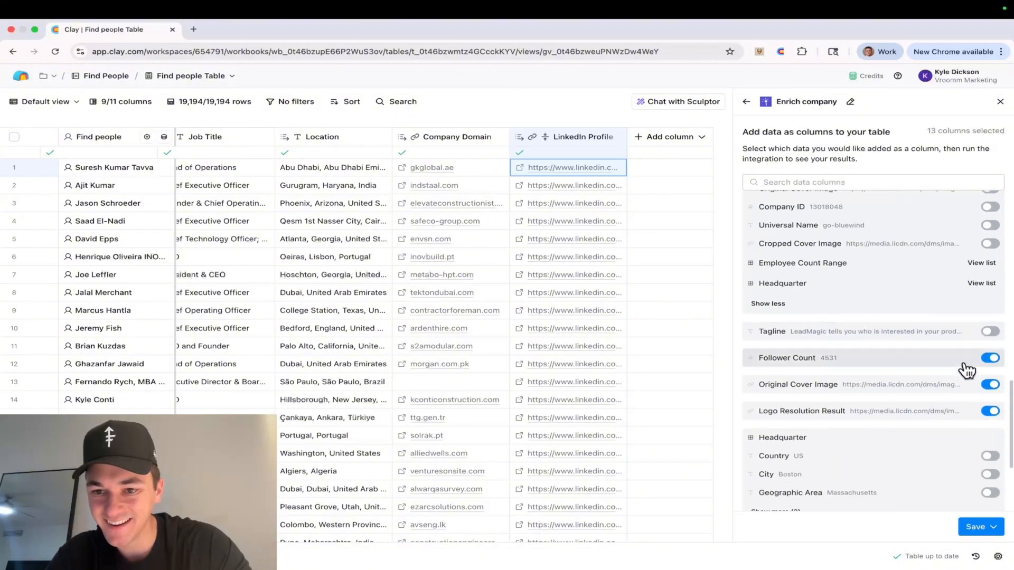
pyautogui.scroll(-4, 814, 302)
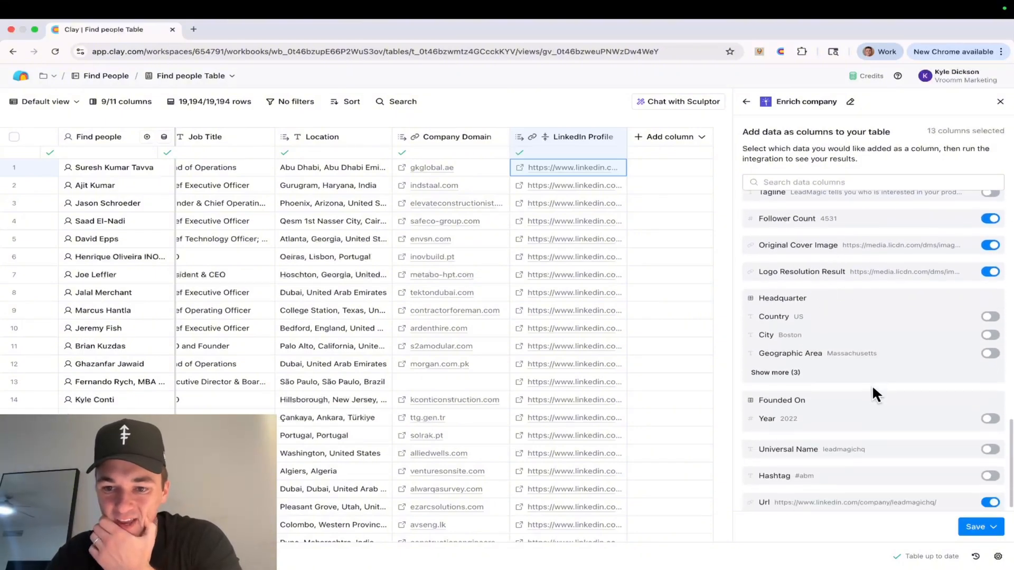
pyautogui.scroll(10, 943, 378)
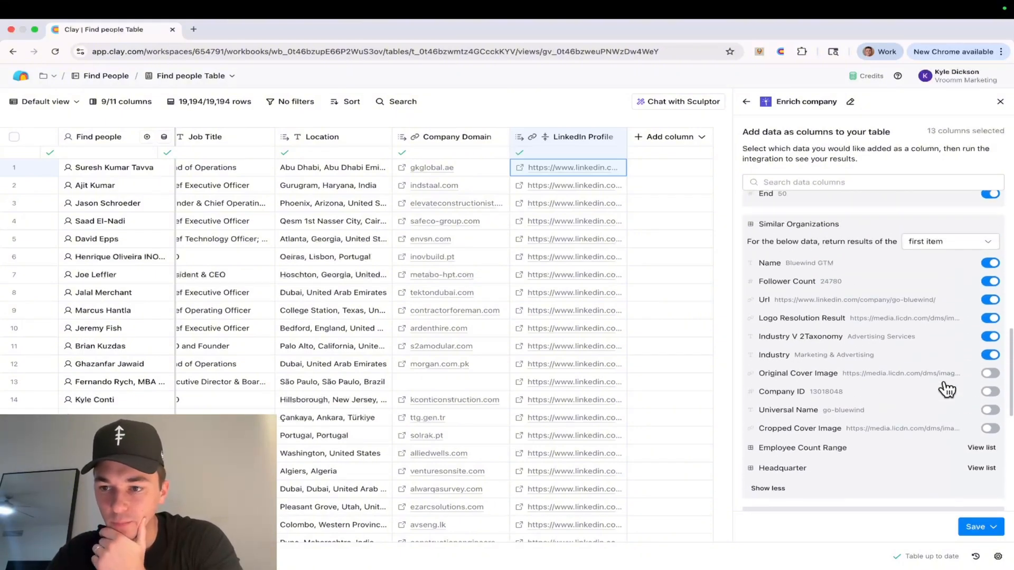
pyautogui.scroll(10, 947, 389)
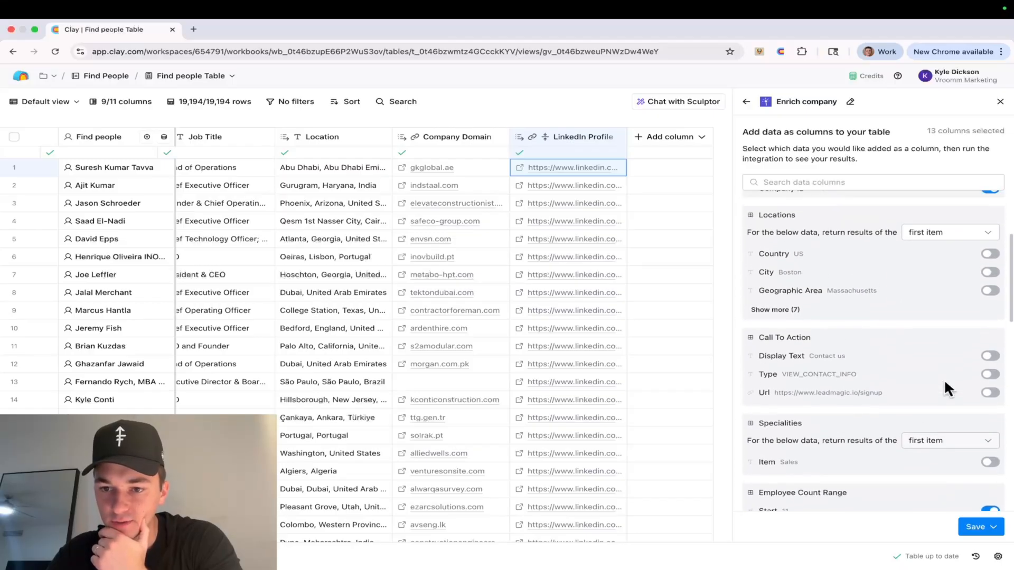
pyautogui.click(981, 527)
pyautogui.click(959, 463)
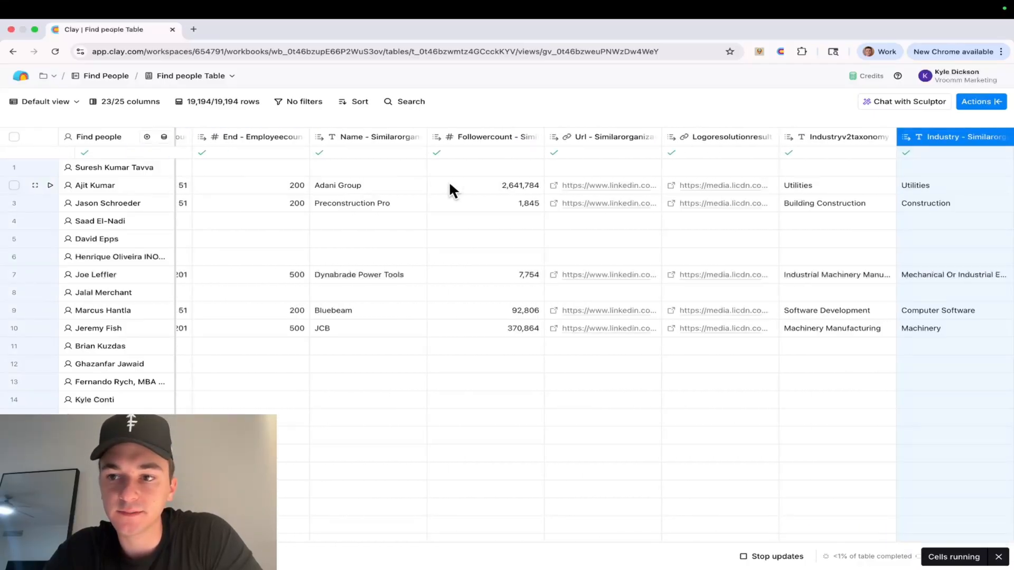
# Step: Examine the enrichment results for the first rows, comparing company name, website, industry, description and employee count
pyautogui.hscroll(-2, 449, 185)
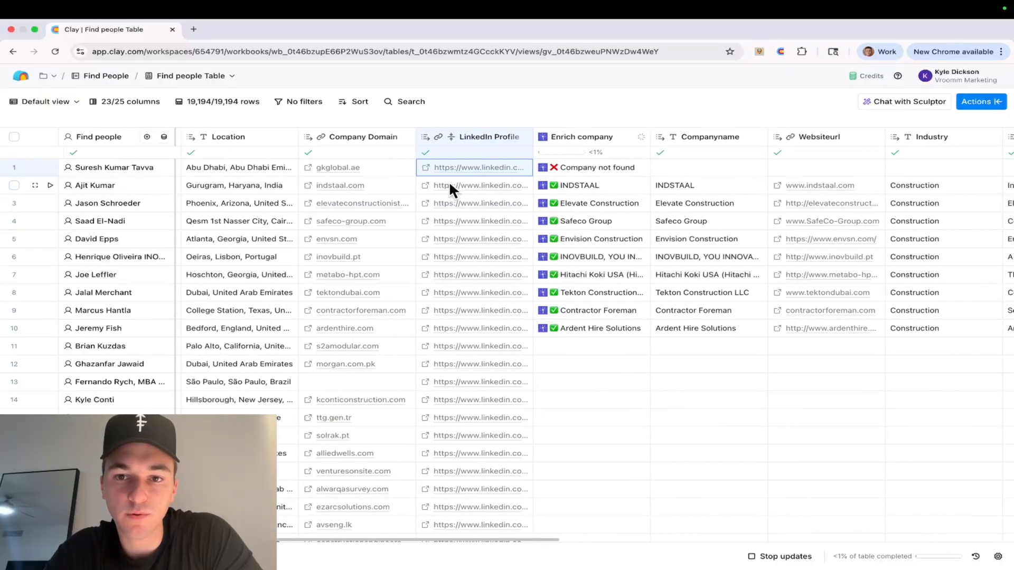
pyautogui.hscroll(2, 450, 185)
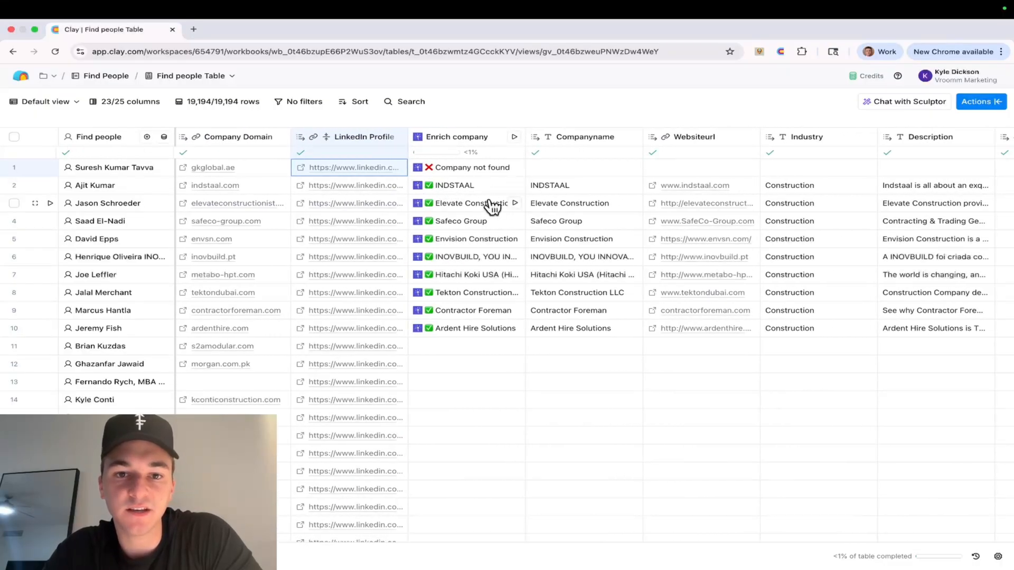
pyautogui.hscroll(-10, 494, 185)
pyautogui.hscroll(10, 494, 173)
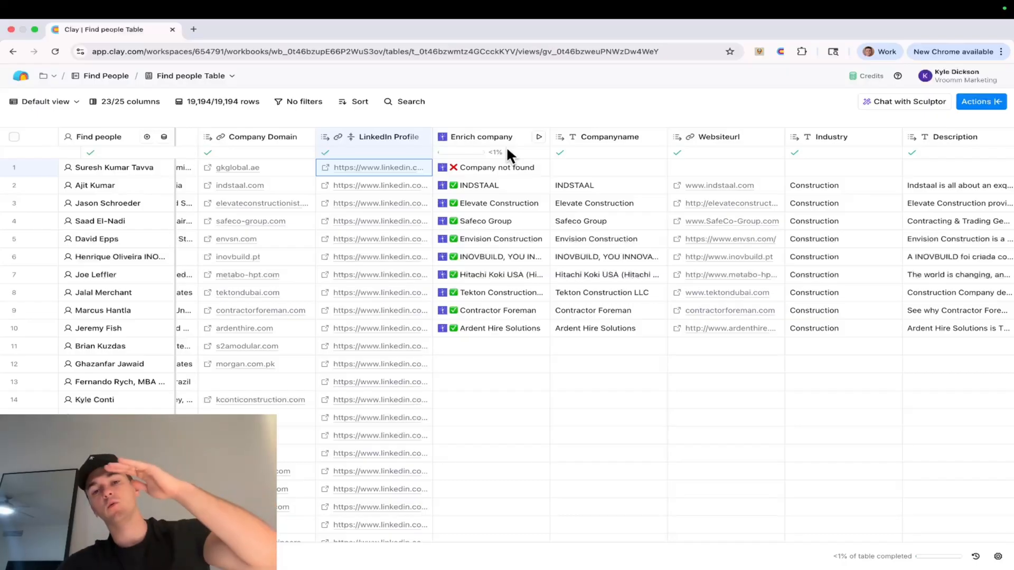
pyautogui.hscroll(1, 511, 145)
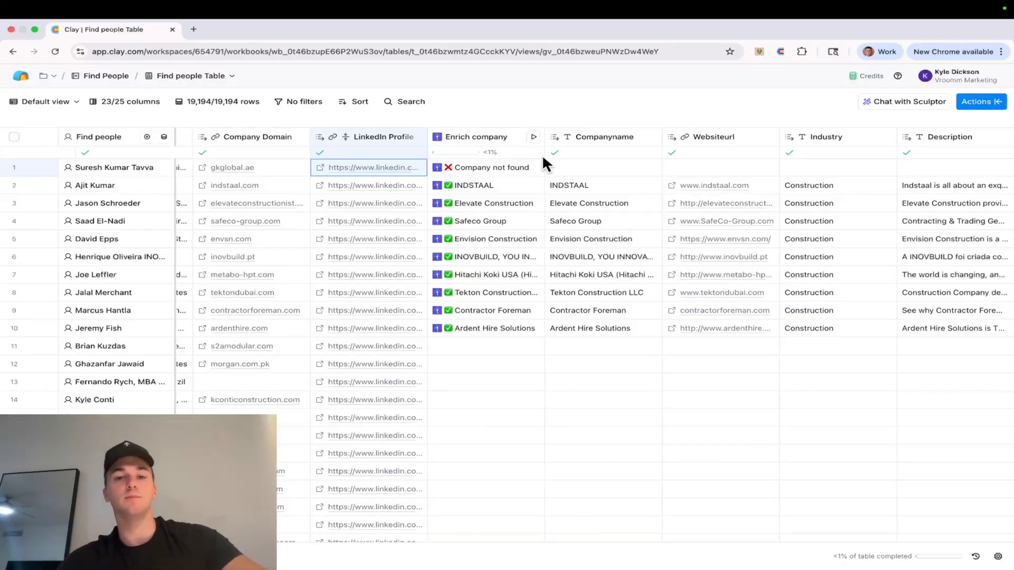
pyautogui.hscroll(5, 496, 203)
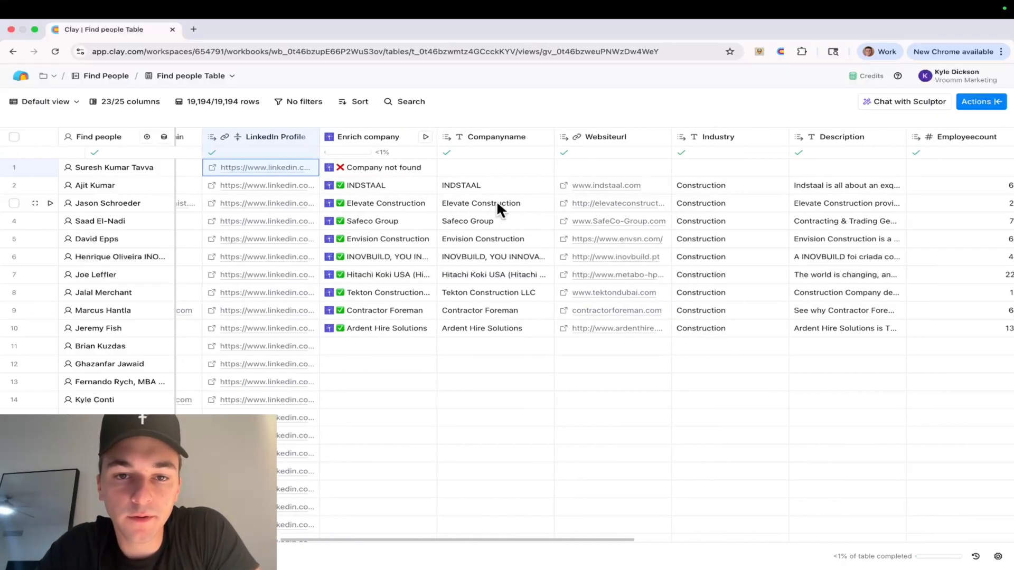
pyautogui.hscroll(3, 496, 203)
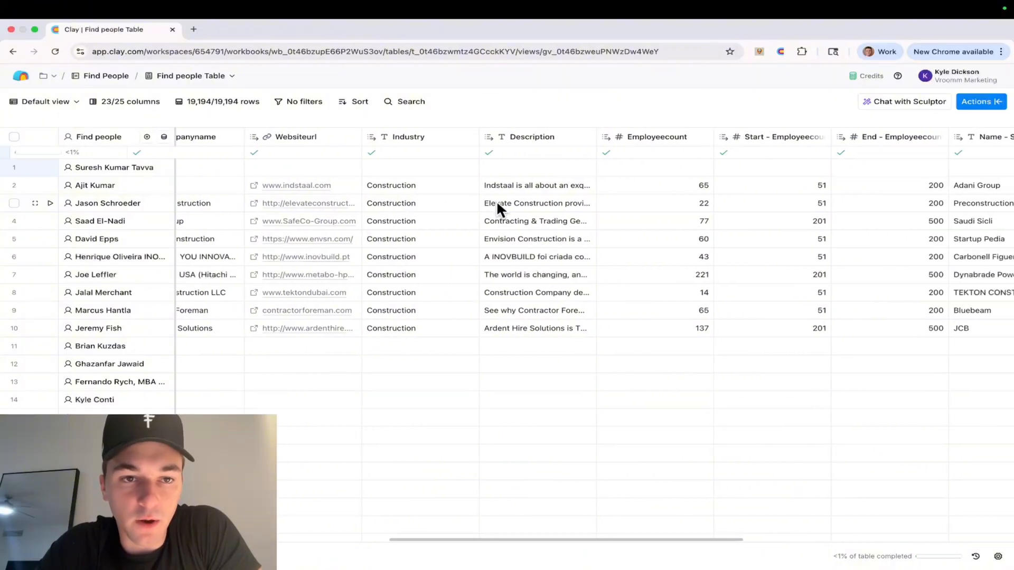
pyautogui.hscroll(-4, 381, 221)
pyautogui.hscroll(2, 381, 221)
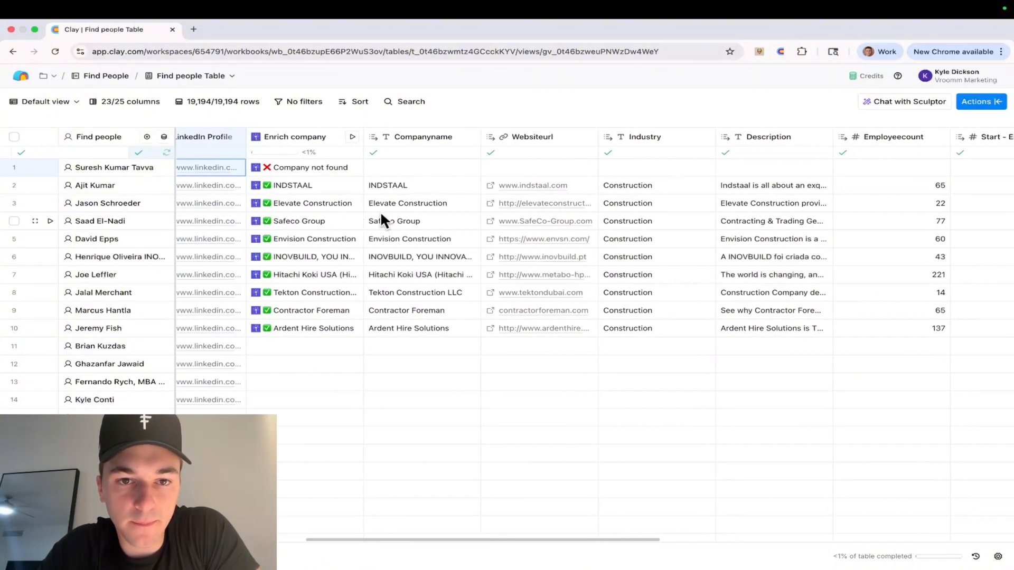
pyautogui.hscroll(1, 381, 221)
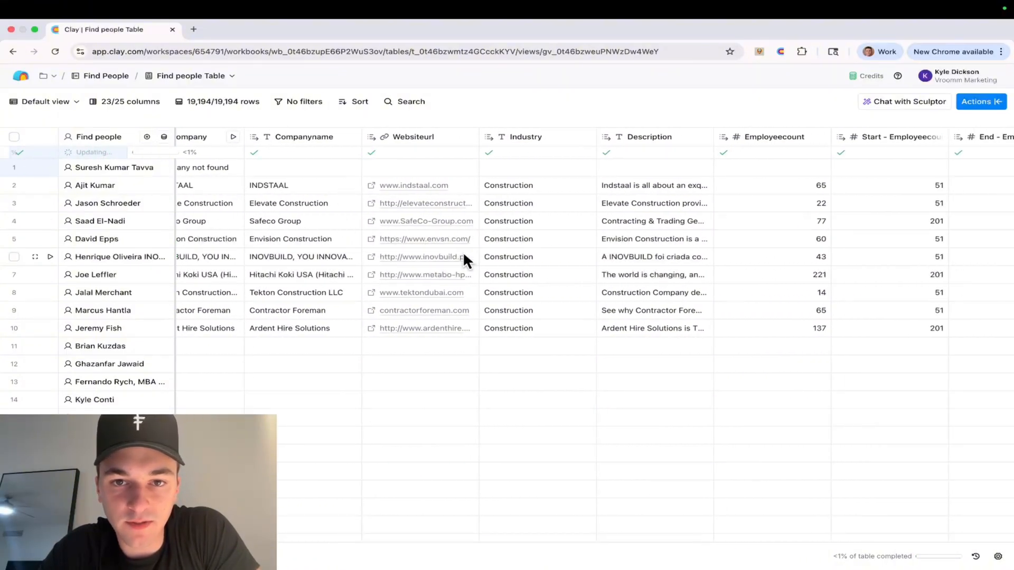
pyautogui.hscroll(4, 462, 257)
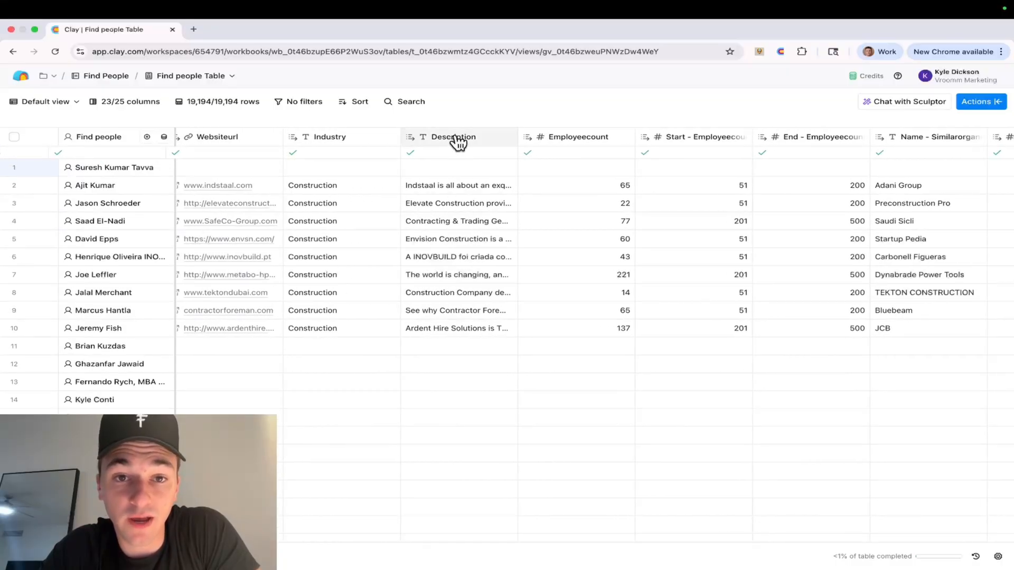
# Step: Review the Description column and its options, the employee counts and ranges, and the similar organization columns
pyautogui.click(457, 142)
pyautogui.click(480, 111)
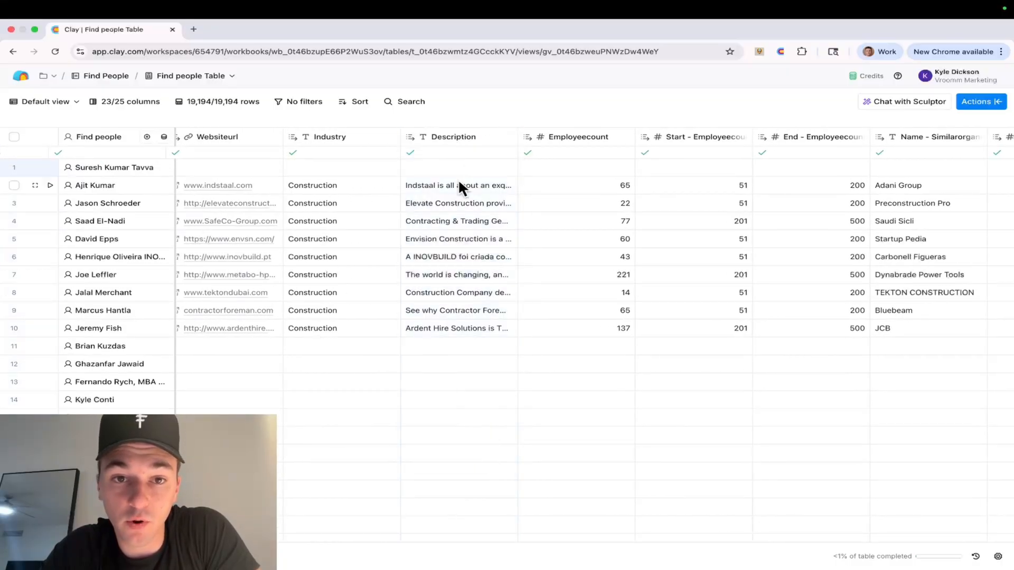
pyautogui.click(482, 136)
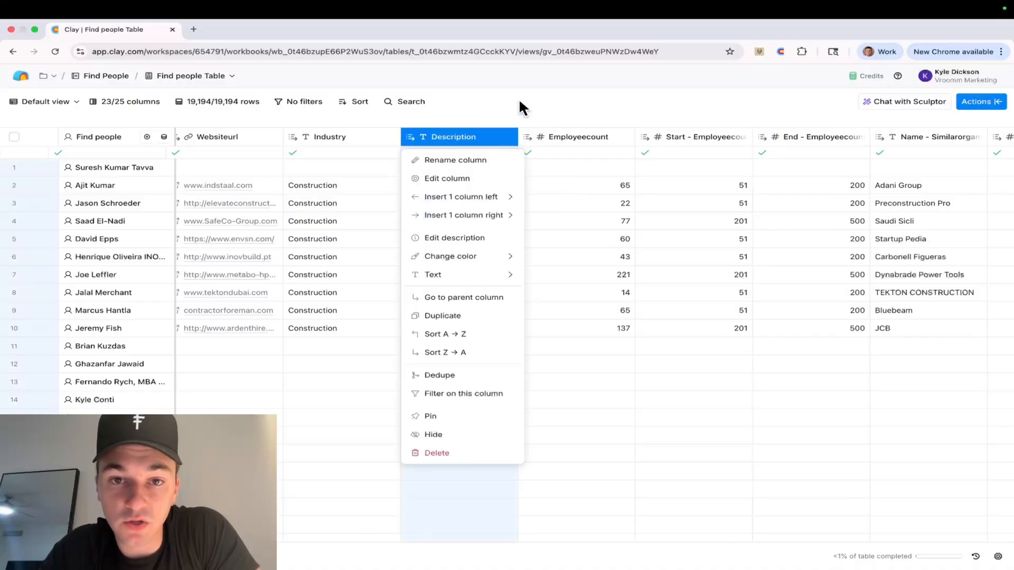
pyautogui.click(520, 108)
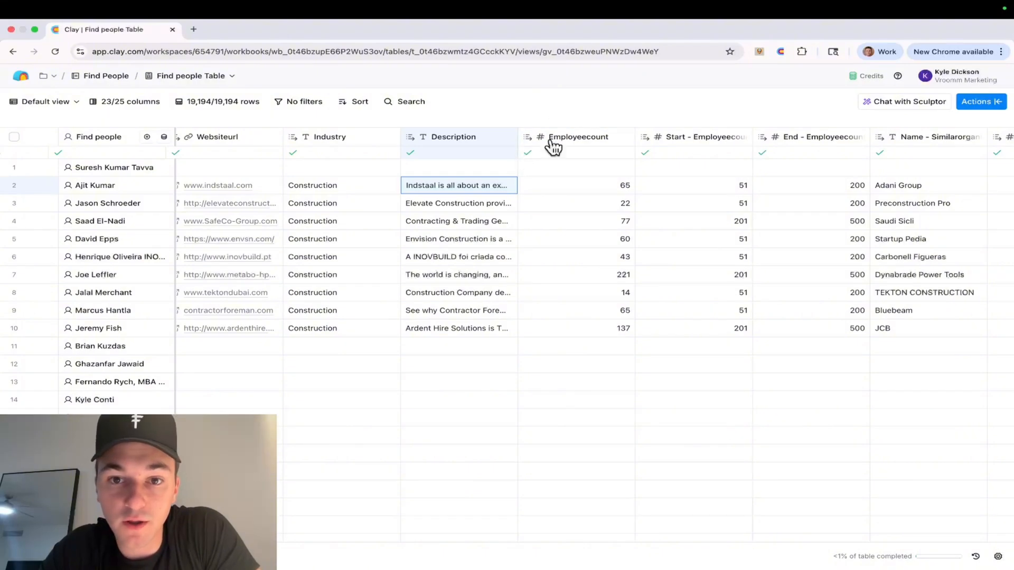
pyautogui.hscroll(4, 582, 211)
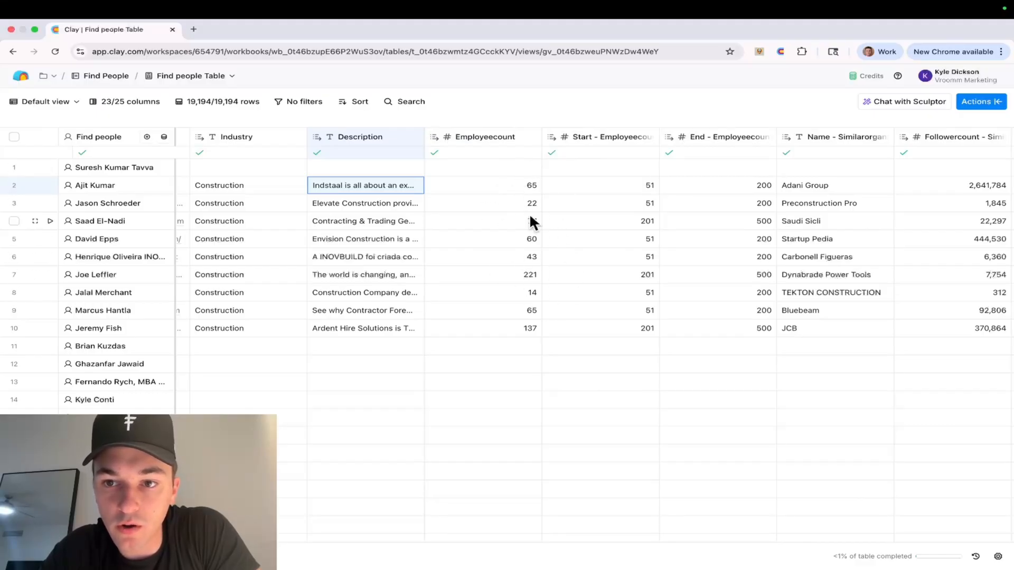
pyautogui.hscroll(20, 534, 275)
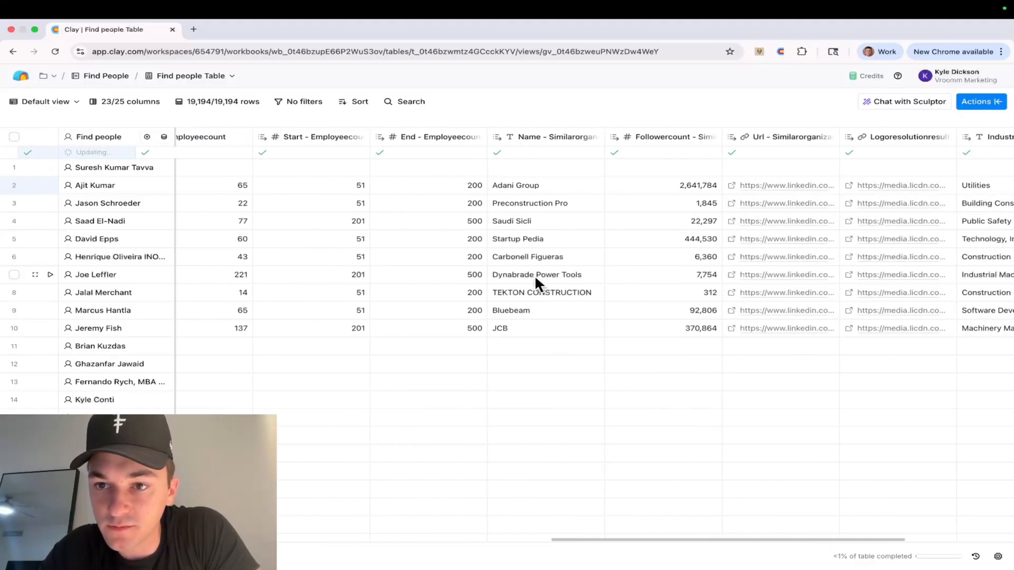
pyautogui.hscroll(-20, 535, 274)
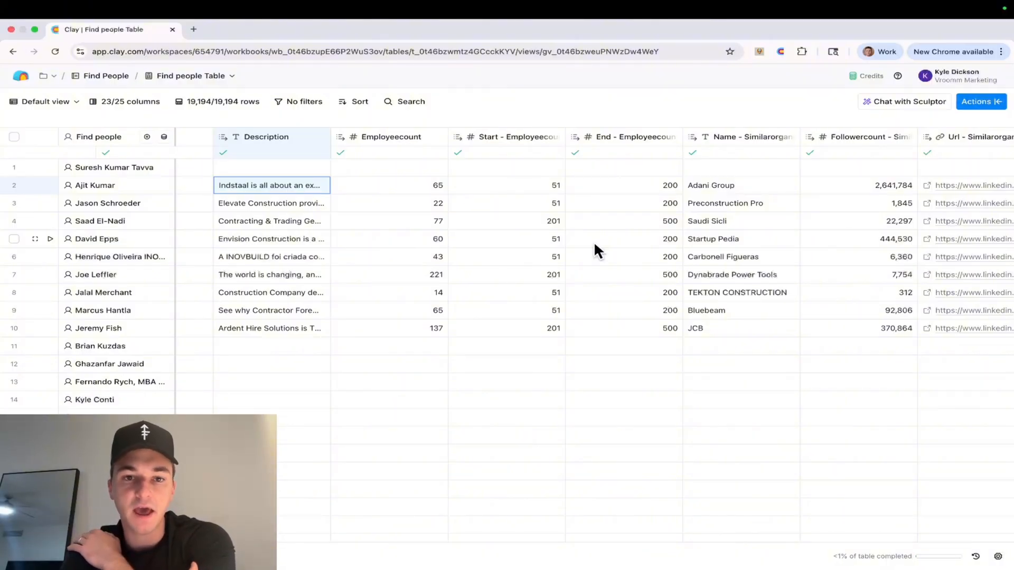
pyautogui.hscroll(5, 593, 241)
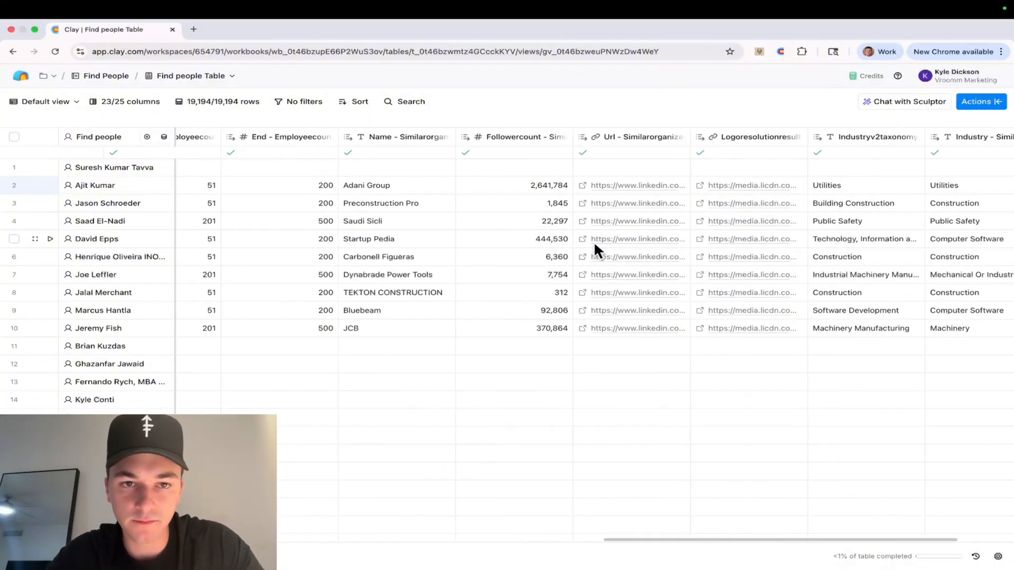
# Step: Add a checkbox column at the end of the table and open its settings
pyautogui.hscroll(3, 593, 240)
pyautogui.click(929, 137)
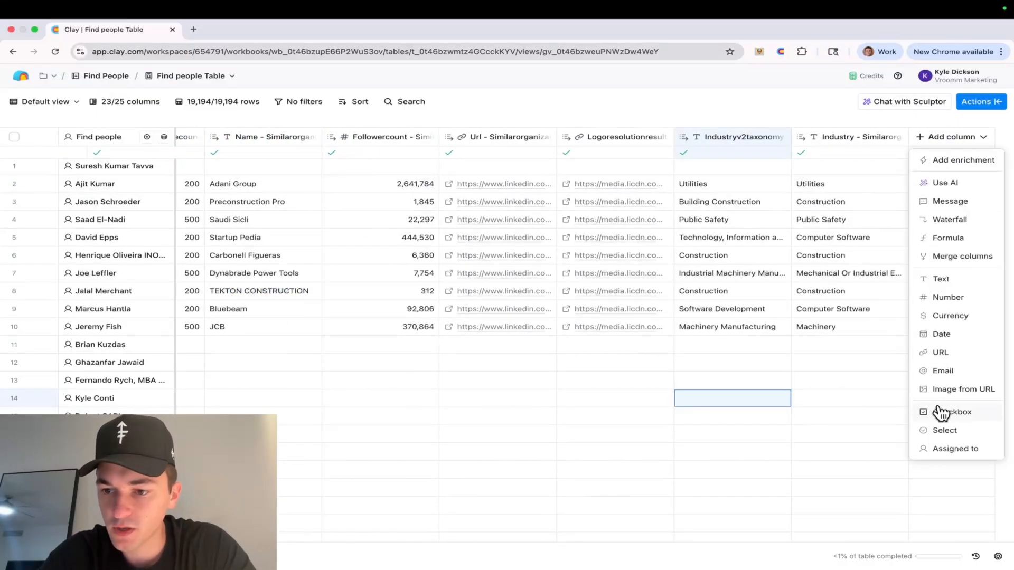
pyautogui.click(943, 413)
pyautogui.doubleClick(935, 142)
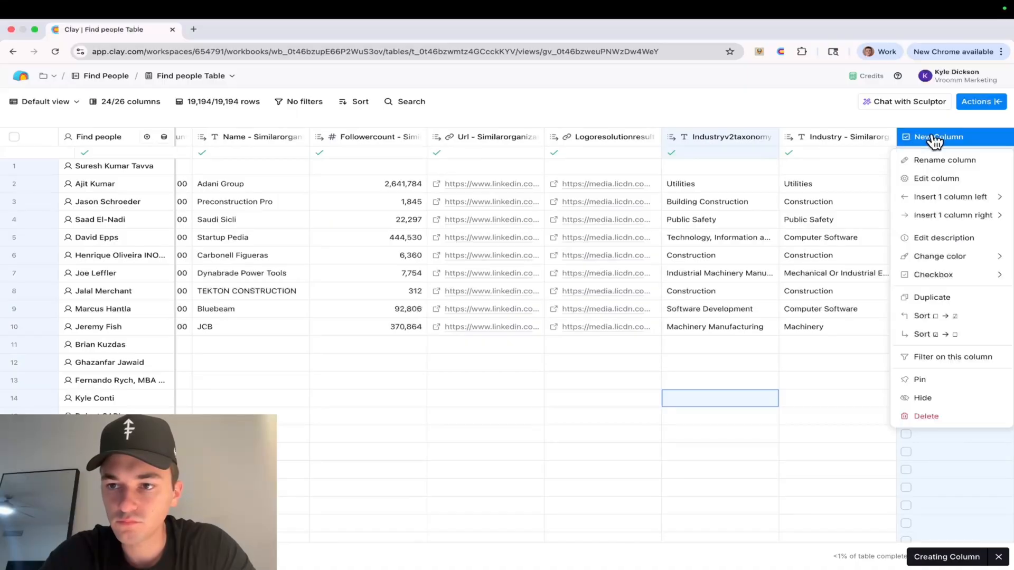
# Step: Enter "/" as the checkbox column's value and switch its input type to Formula
pyautogui.click(805, 211)
pyautogui.write('/')
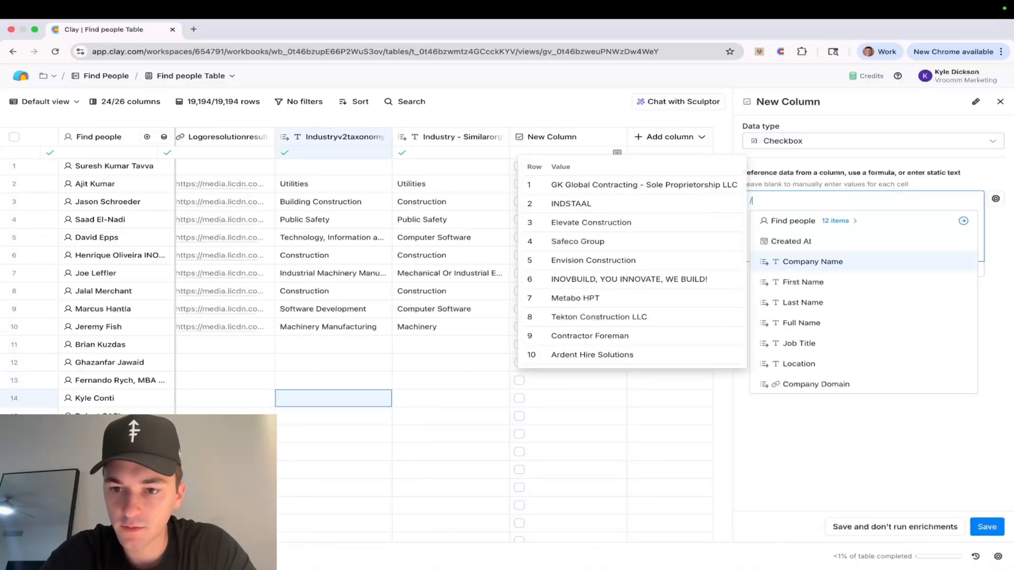
pyautogui.click(781, 202)
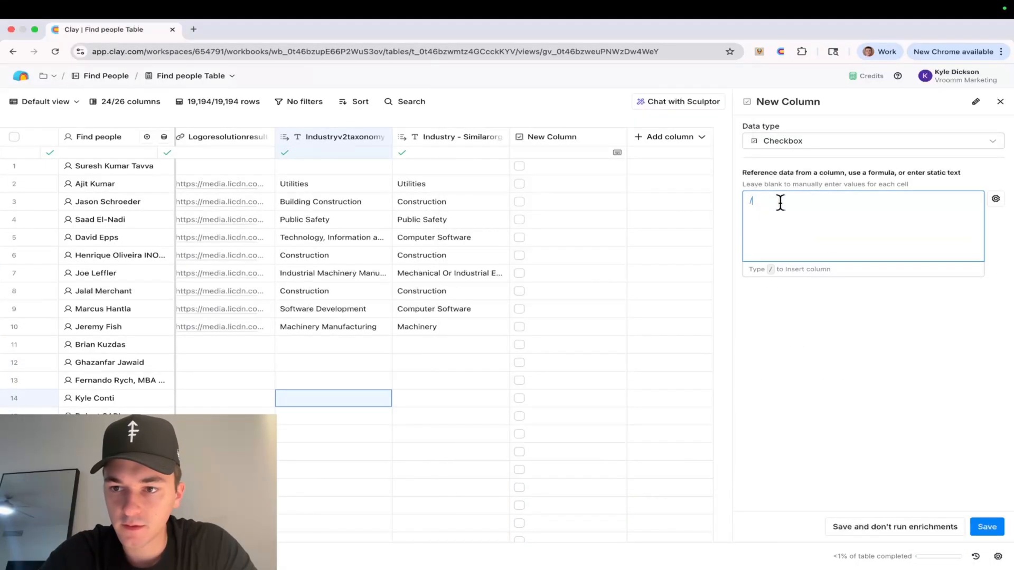
pyautogui.click(995, 199)
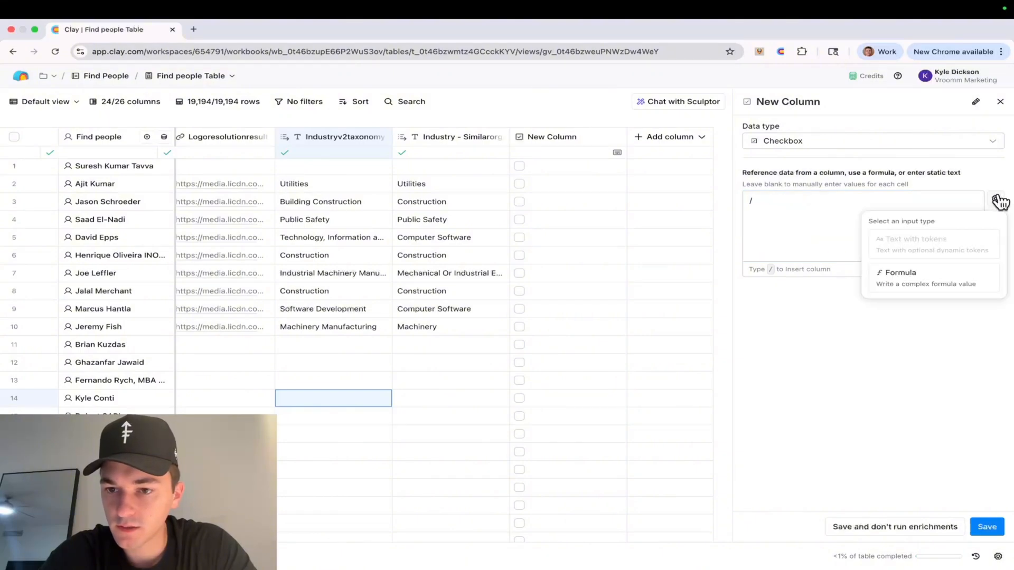
pyautogui.click(957, 273)
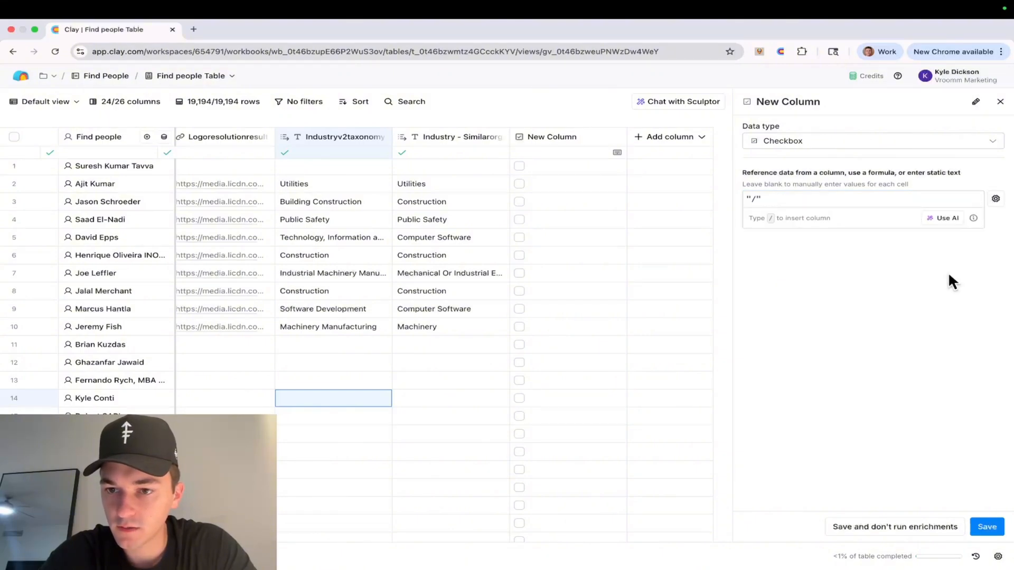
# Step: Try to define the checkbox with an AI formula prompt: if Employeecount is equal to 30 or greater check the box, and save the formula
pyautogui.click(941, 219)
pyautogui.click(446, 206)
pyautogui.write('if ')
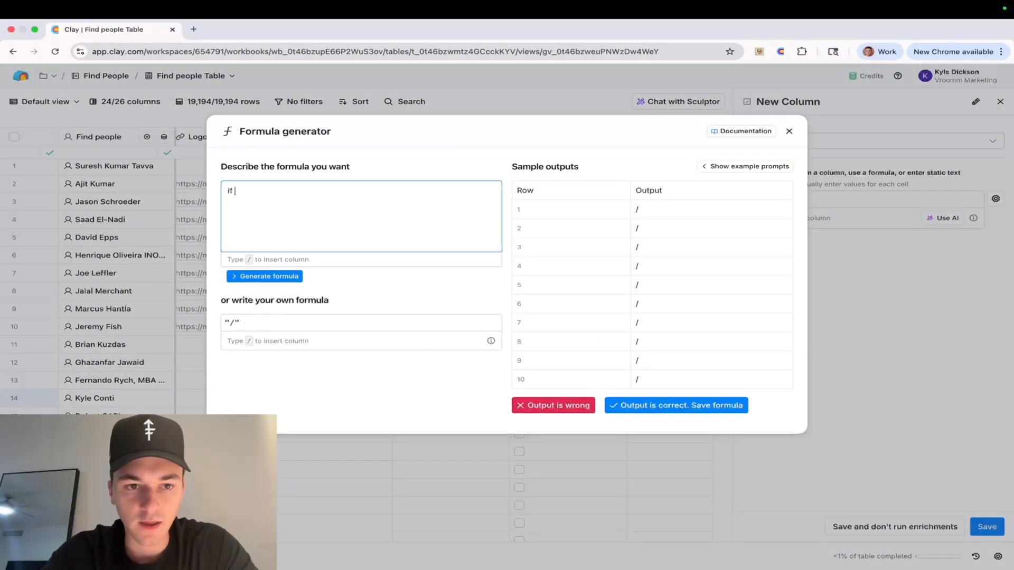
pyautogui.write('/')
pyautogui.scroll(-4, 435, 310)
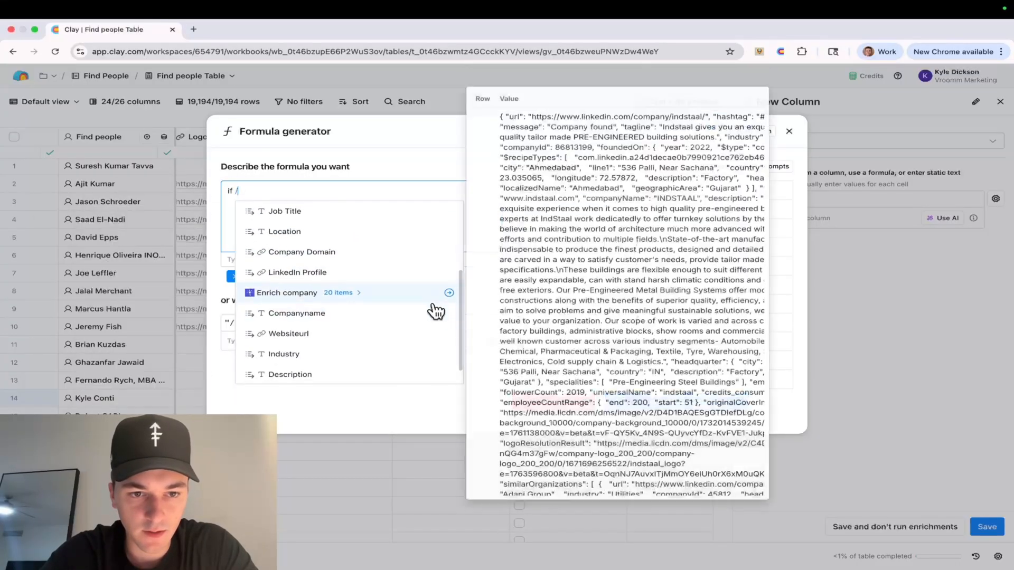
pyautogui.scroll(-5, 434, 310)
pyautogui.click(409, 288)
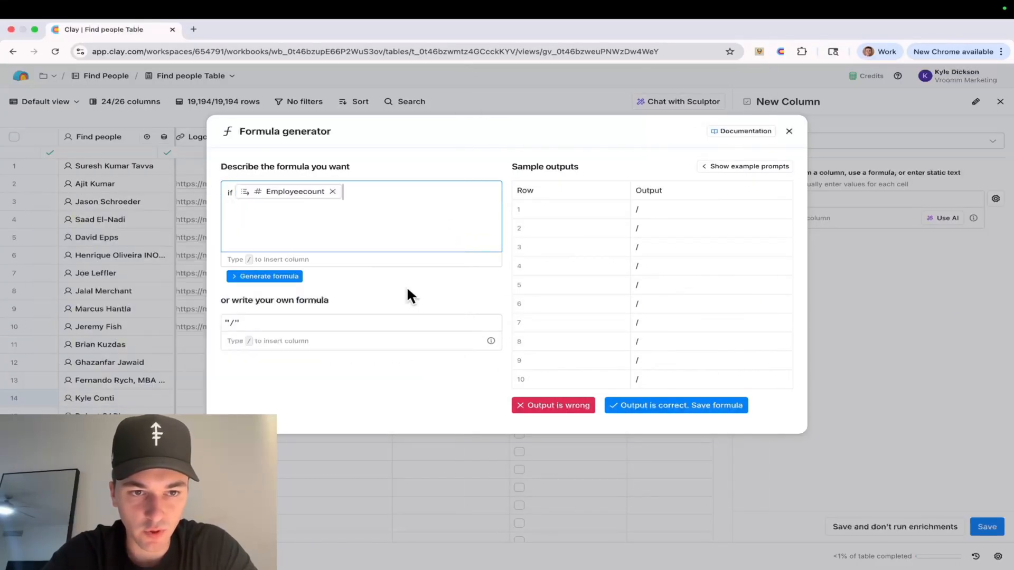
pyautogui.write('is equal to 30 or greater')
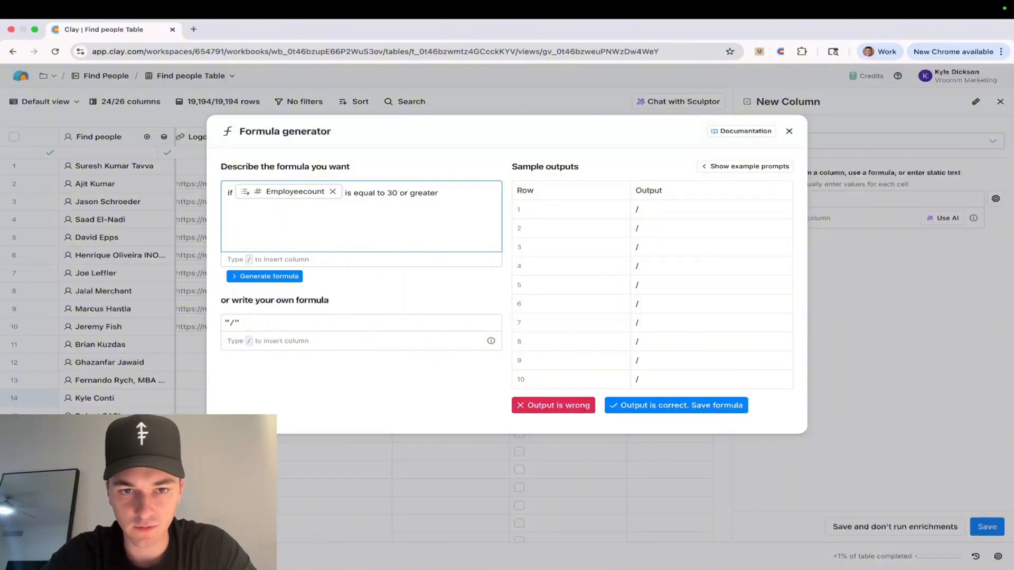
pyautogui.write('the box')
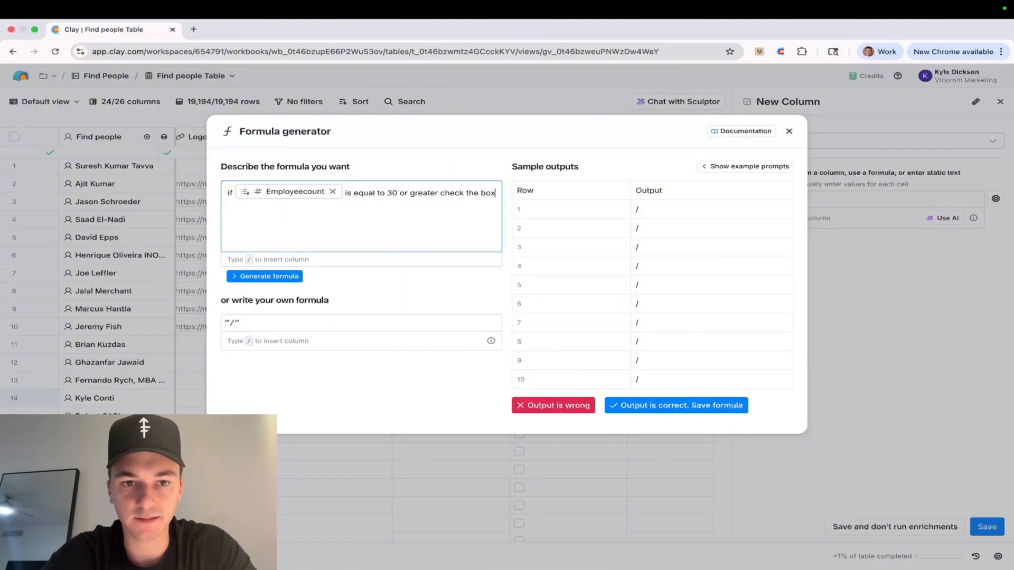
pyautogui.click(657, 405)
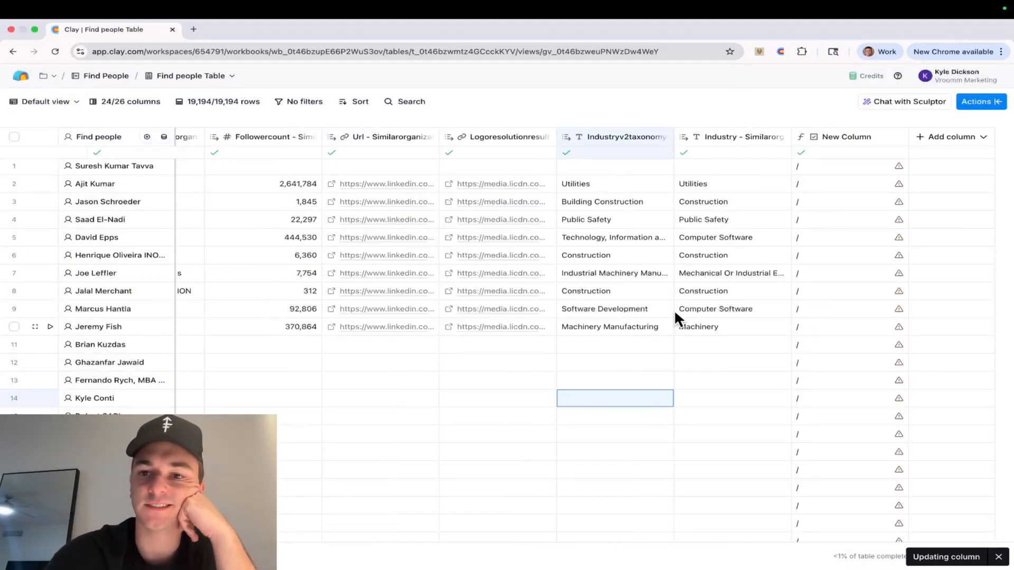
# Step: Clear the "/" value from the checkbox column's settings and switch its input type to Formula
pyautogui.click(873, 143)
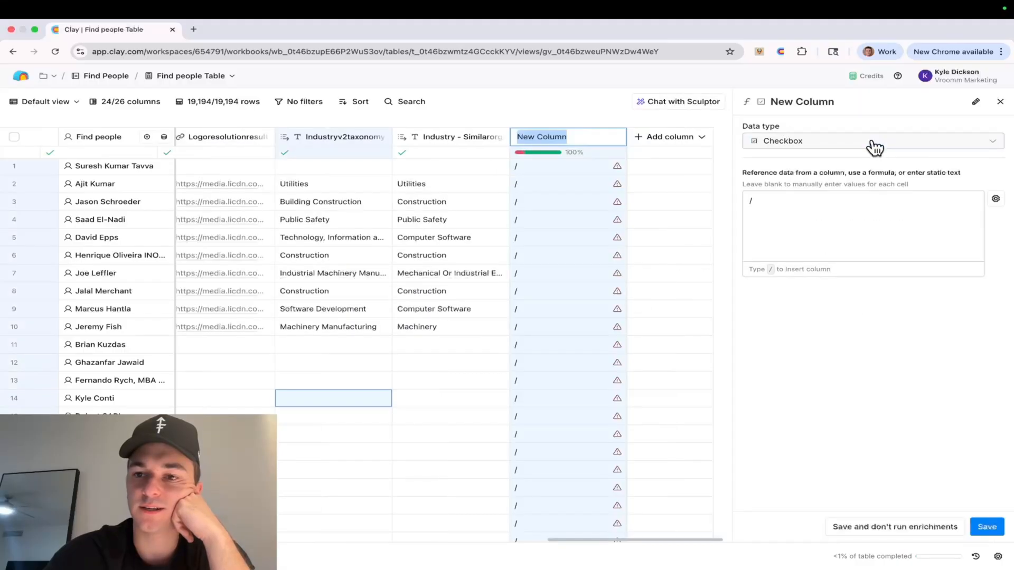
pyautogui.click(811, 207)
pyautogui.press('BackSpace')
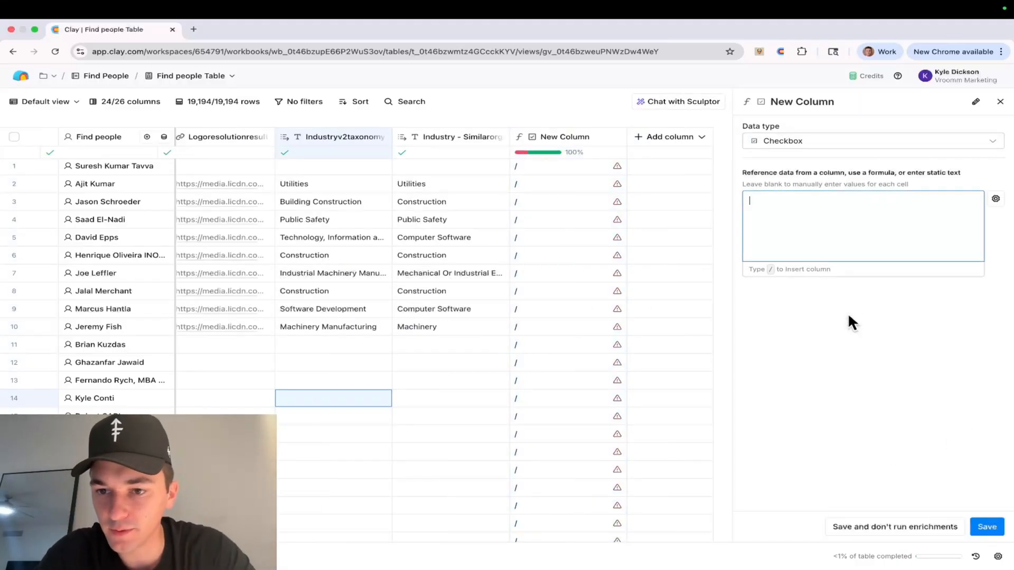
pyautogui.click(996, 202)
pyautogui.click(934, 281)
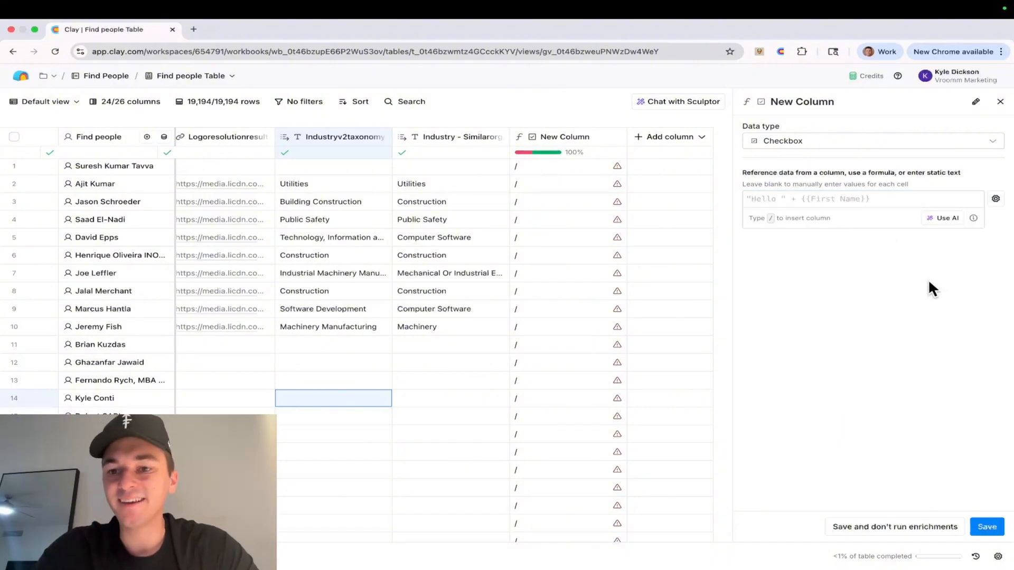
# Step: Generate the formula {{Employeecount}} >= 30 with AI from the existing prompt, and save it to the checkbox column
pyautogui.click(940, 221)
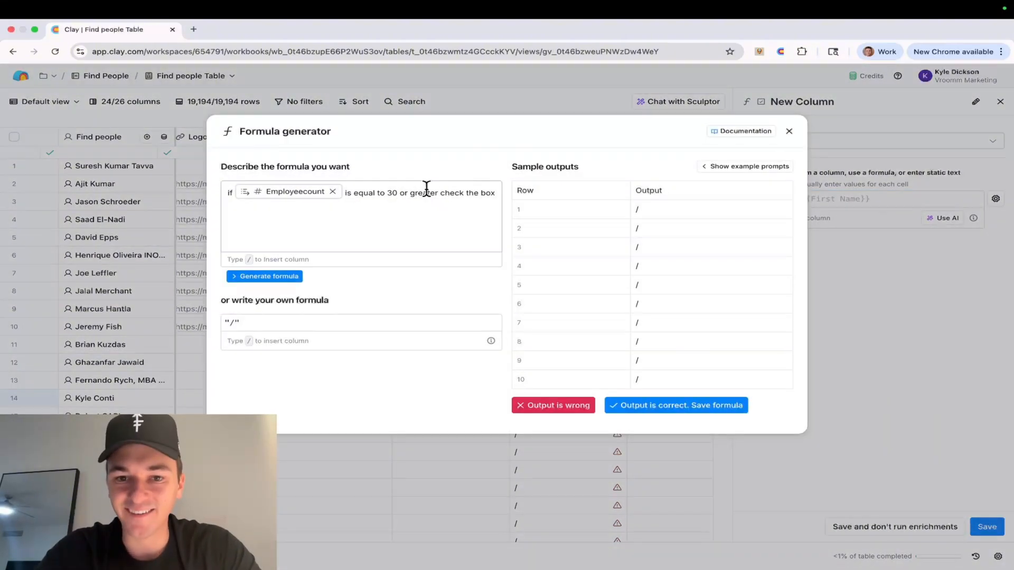
pyautogui.click(288, 278)
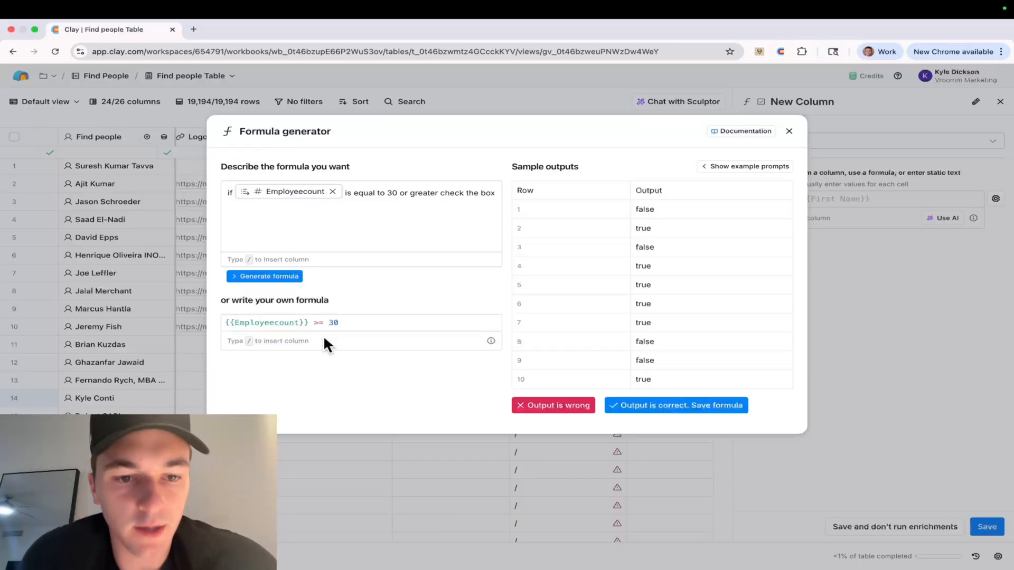
pyautogui.click(655, 405)
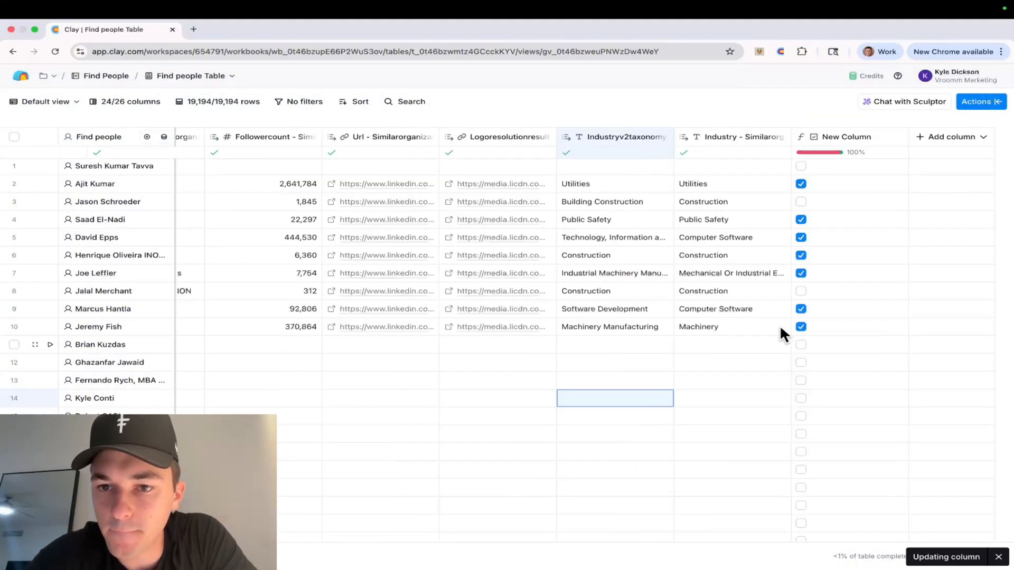
# Step: Compare the Employeecount values with the checkboxes in the new column to verify the formula
pyautogui.hscroll(-6, 776, 210)
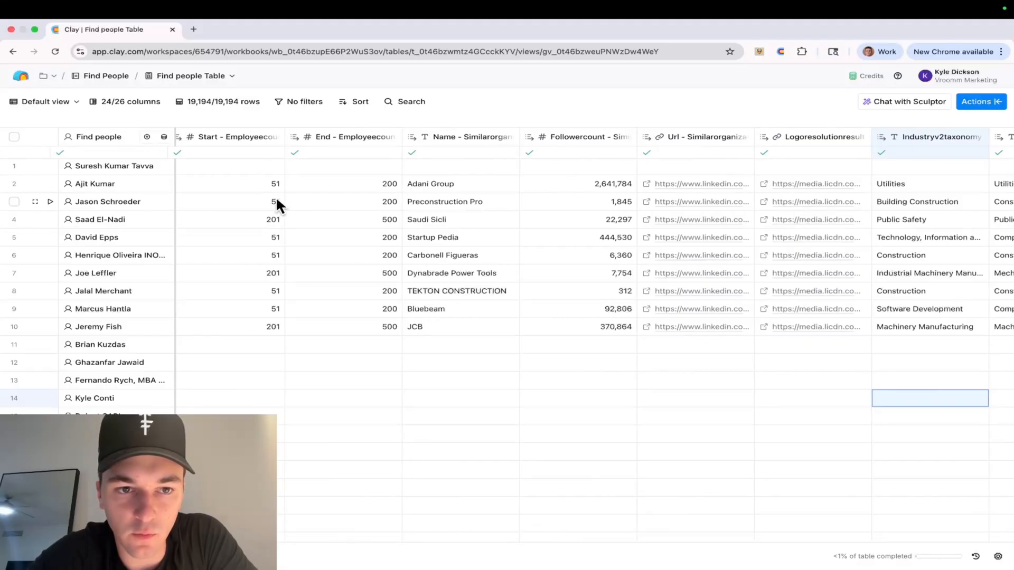
pyautogui.hscroll(-3, 284, 224)
pyautogui.hscroll(-2, 296, 219)
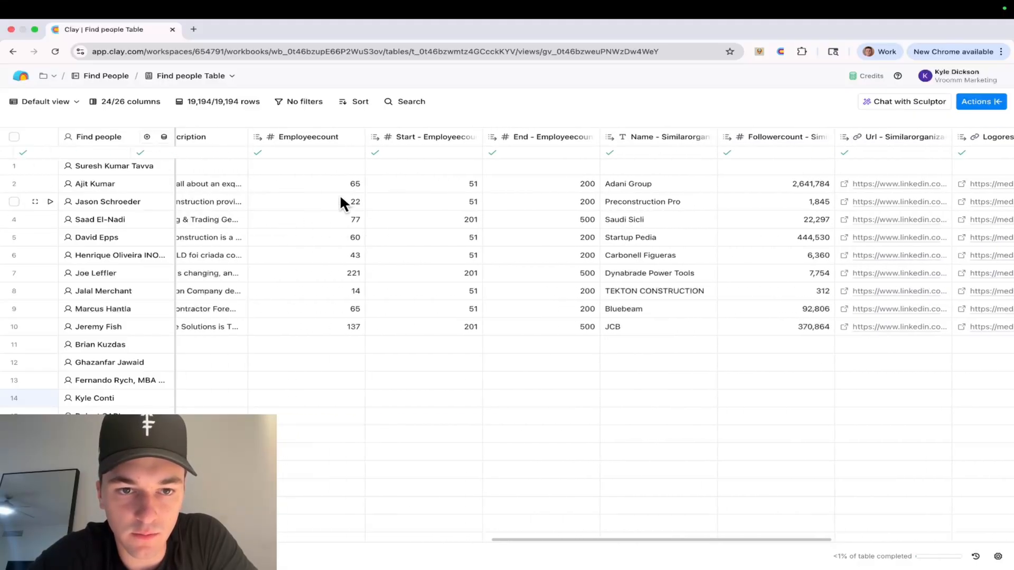
pyautogui.hscroll(8, 442, 182)
pyautogui.hscroll(2, 442, 182)
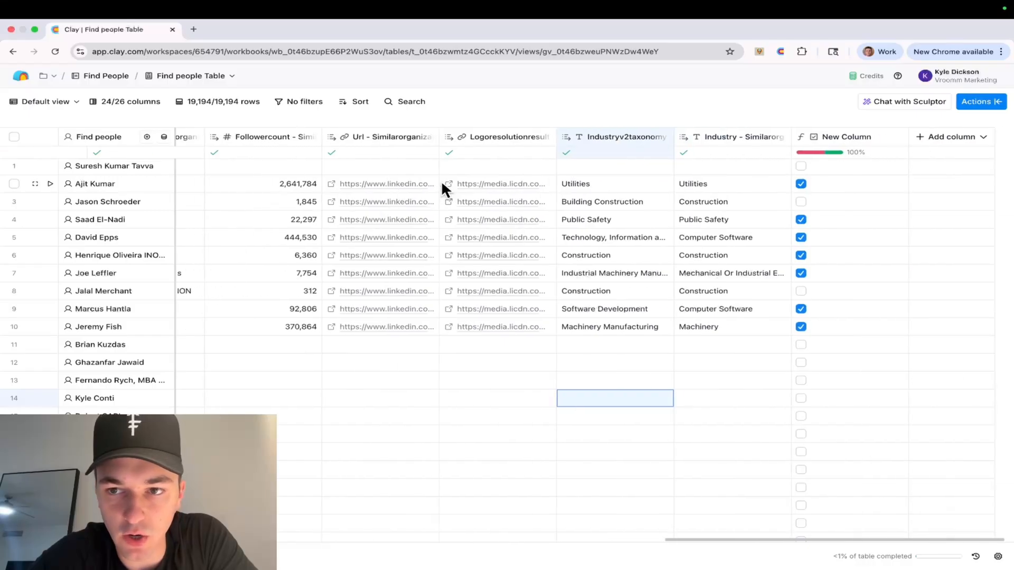
pyautogui.hscroll(-8, 409, 221)
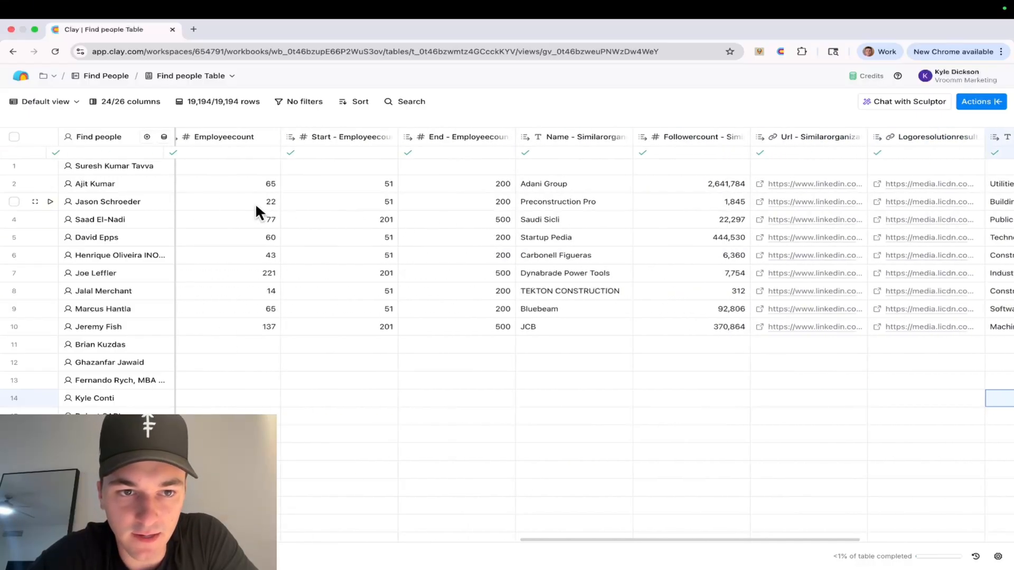
pyautogui.hscroll(-4, 256, 203)
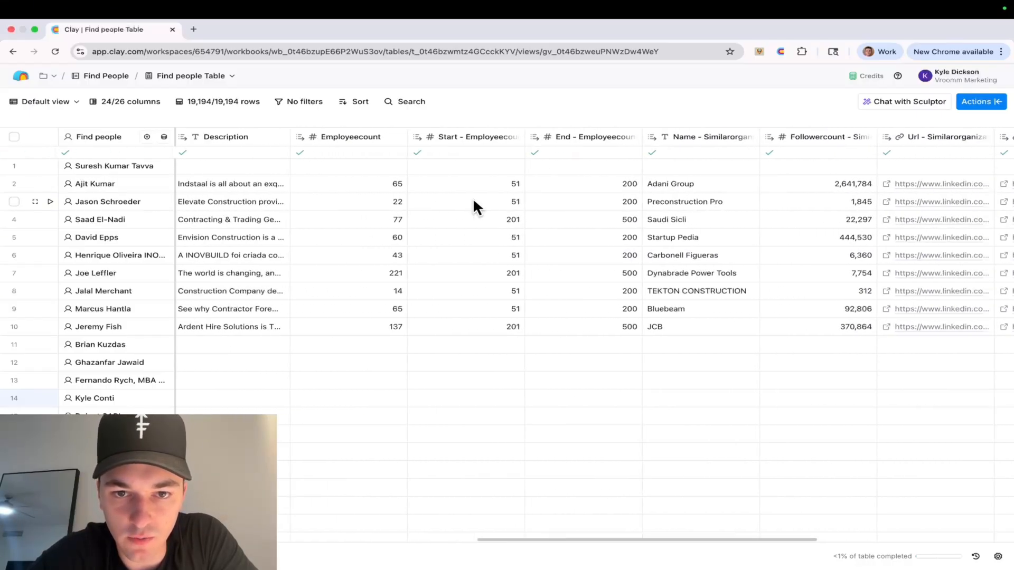
pyautogui.hscroll(10, 474, 197)
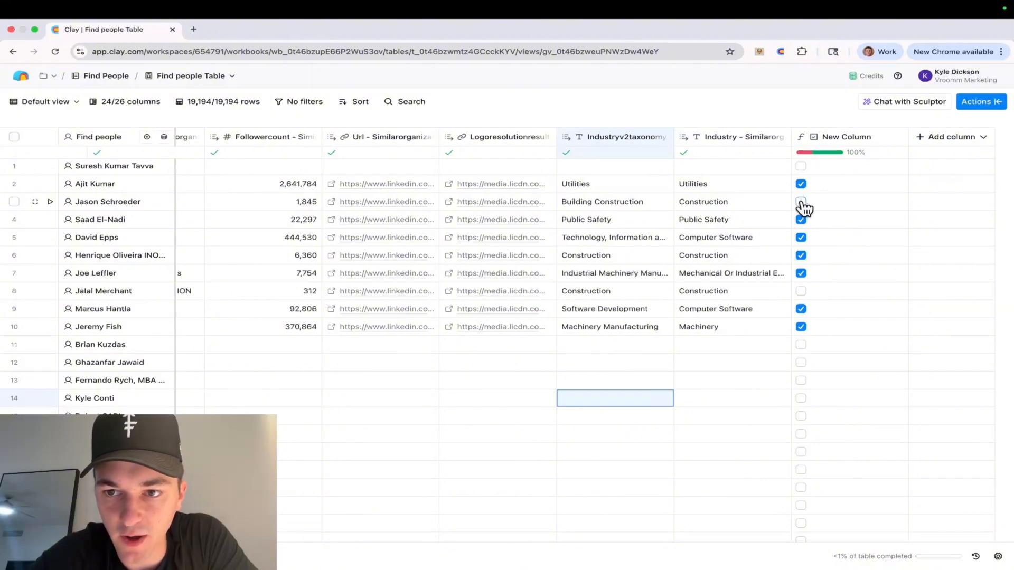
pyautogui.hscroll(-10, 479, 198)
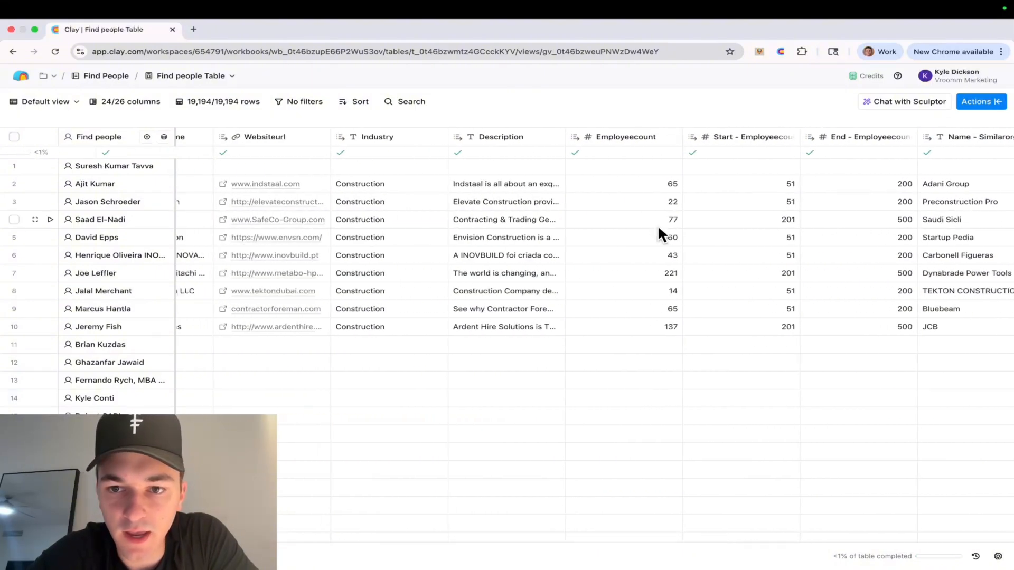
pyautogui.hscroll(10, 658, 224)
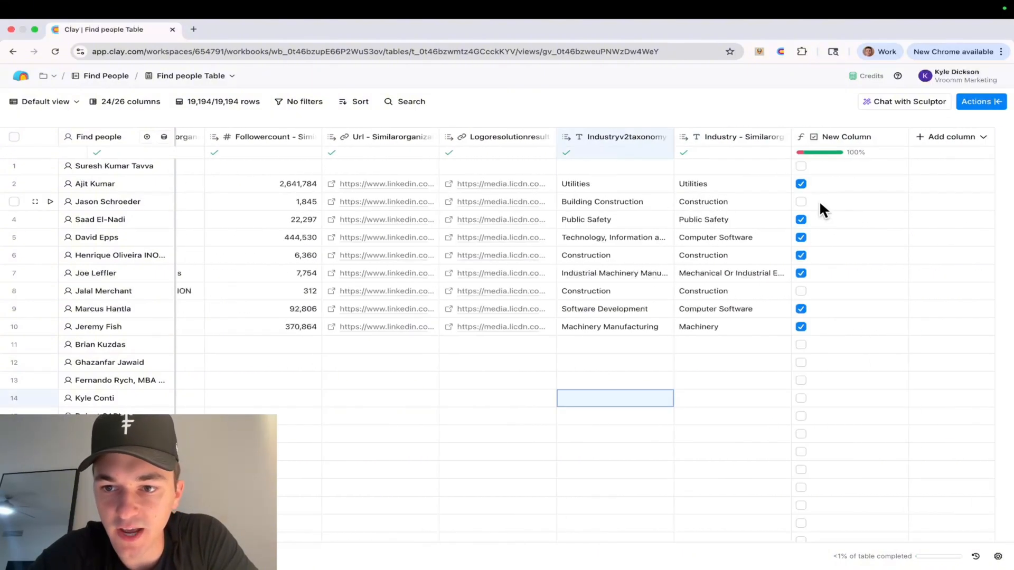
# Step: Rename the new checkbox column as "Headcount over 30" and close its settings
pyautogui.click(851, 138)
pyautogui.click(855, 176)
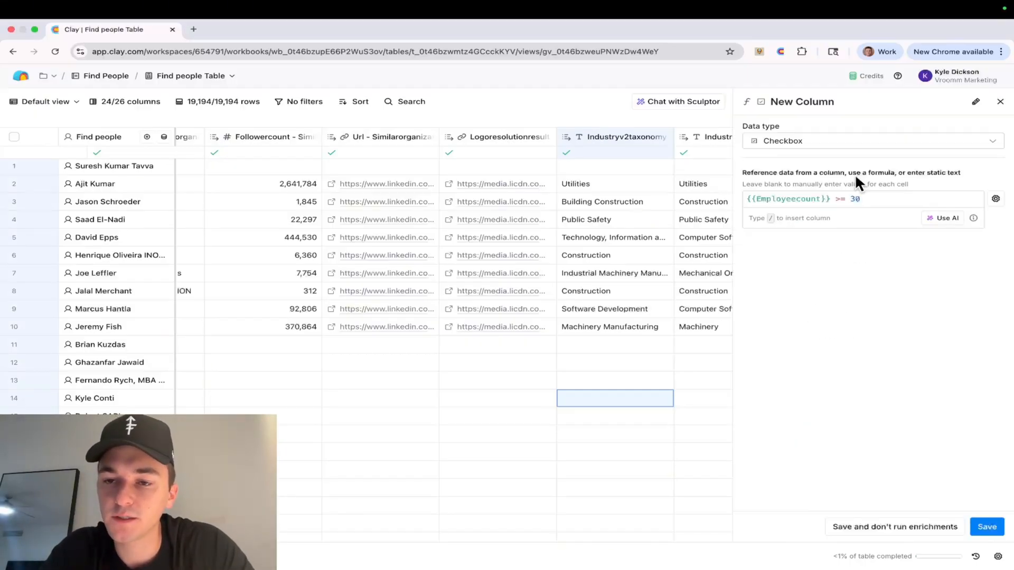
pyautogui.click(975, 102)
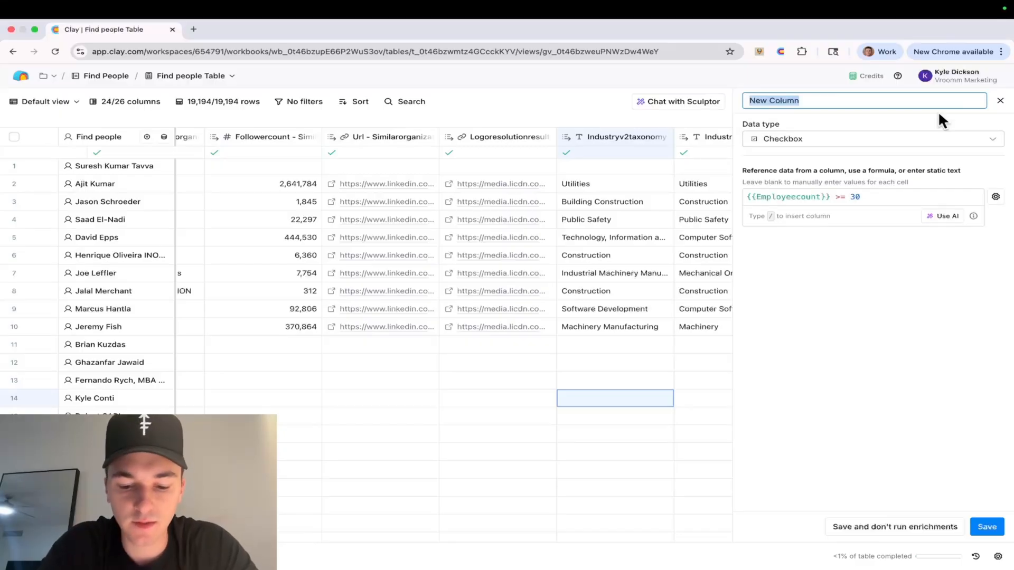
pyautogui.write('Co')
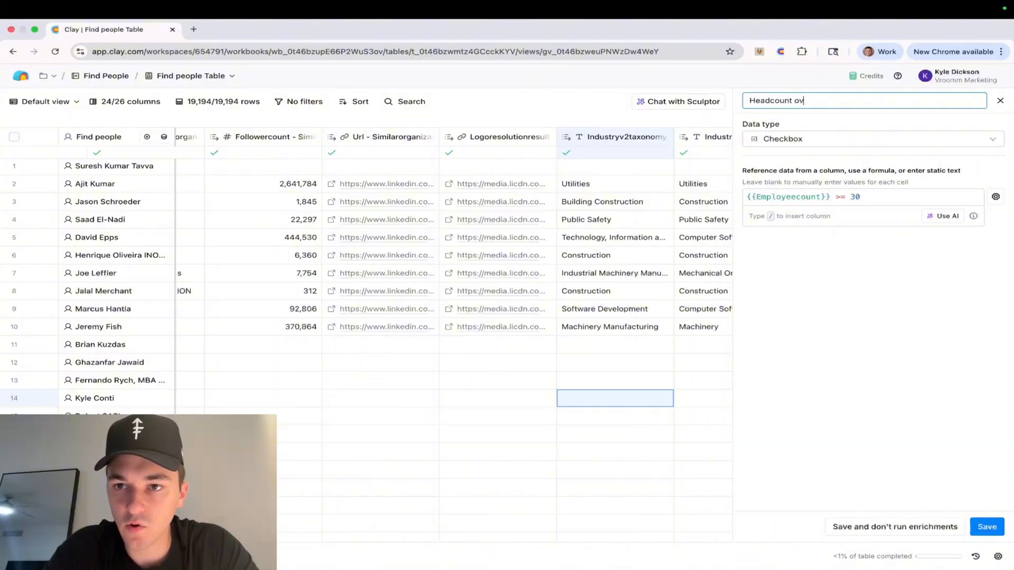
pyautogui.write('0')
pyautogui.press('Return')
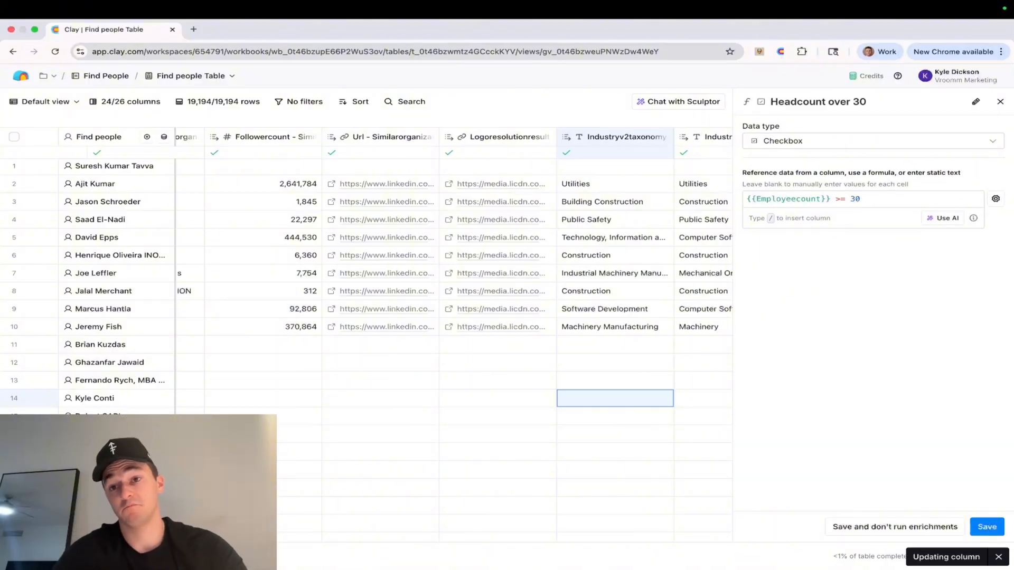
pyautogui.click(1000, 101)
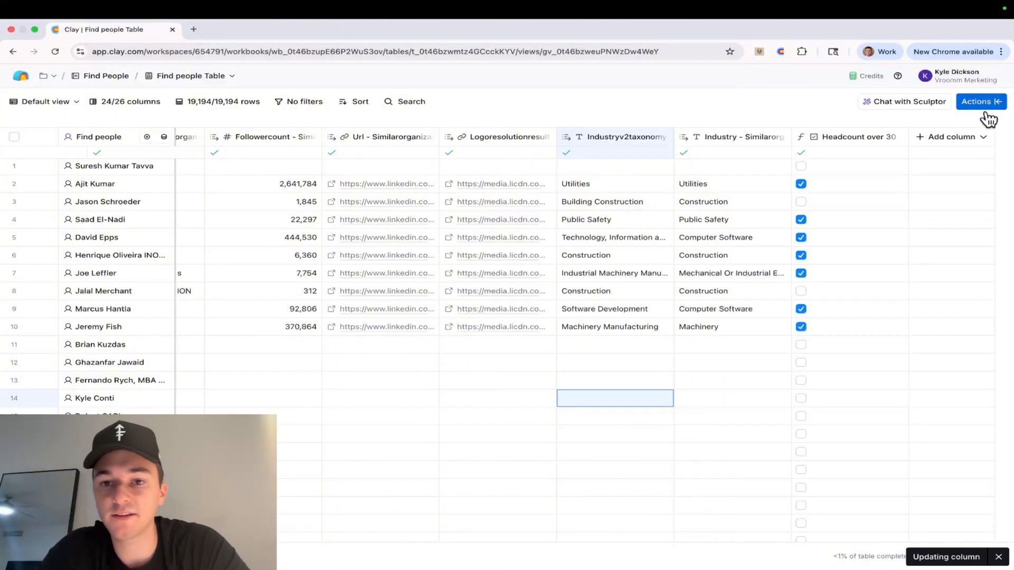
# Step: Inspect the Description column's settings and close them without changes
pyautogui.hscroll(-10, 692, 259)
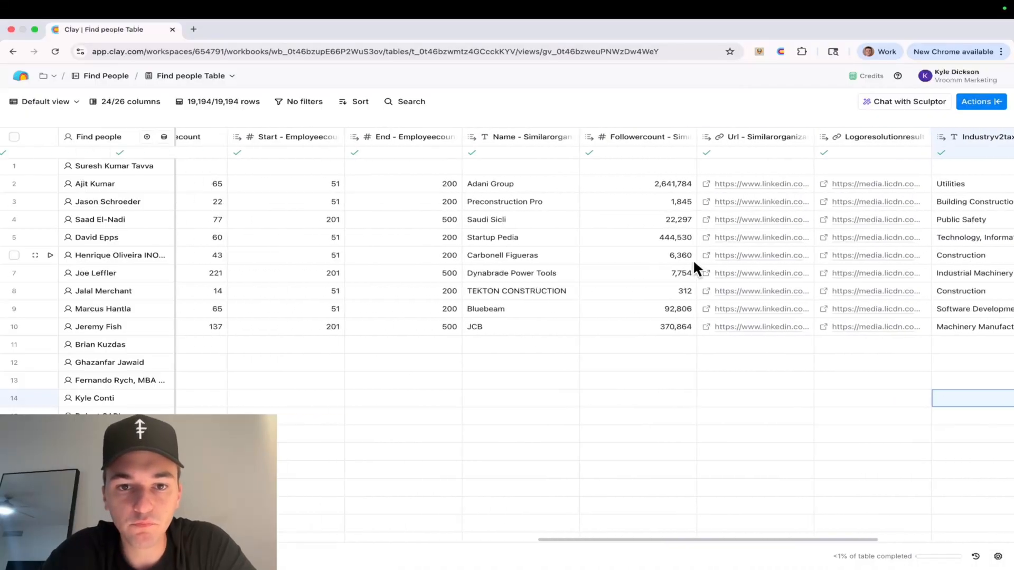
pyautogui.hscroll(-5, 693, 259)
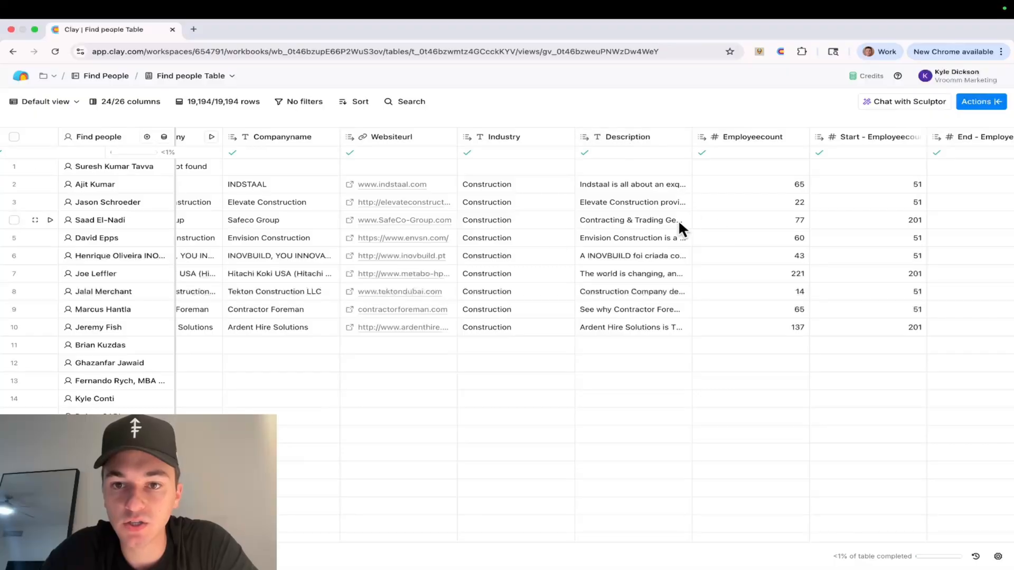
pyautogui.click(645, 141)
pyautogui.click(612, 177)
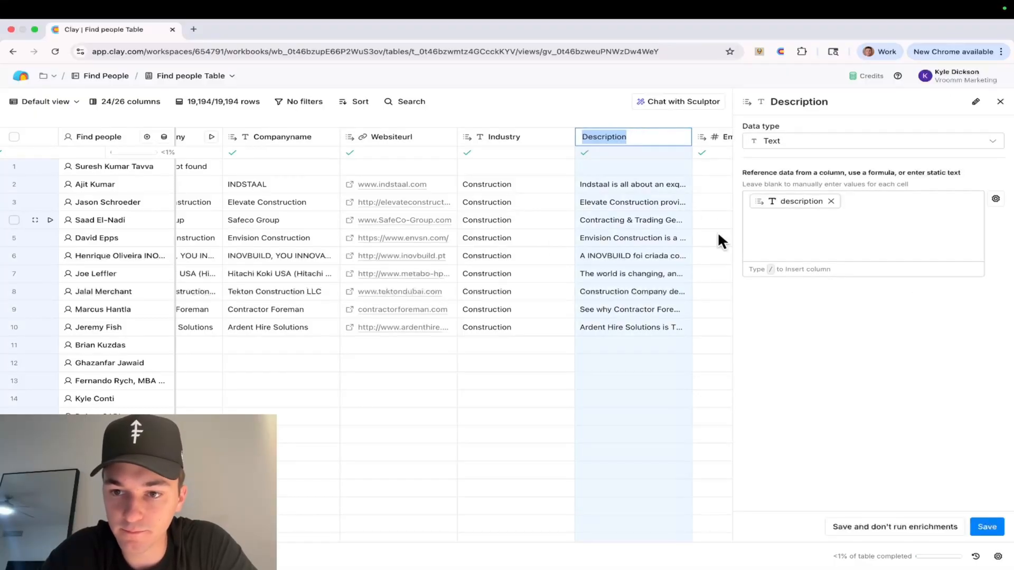
pyautogui.click(662, 183)
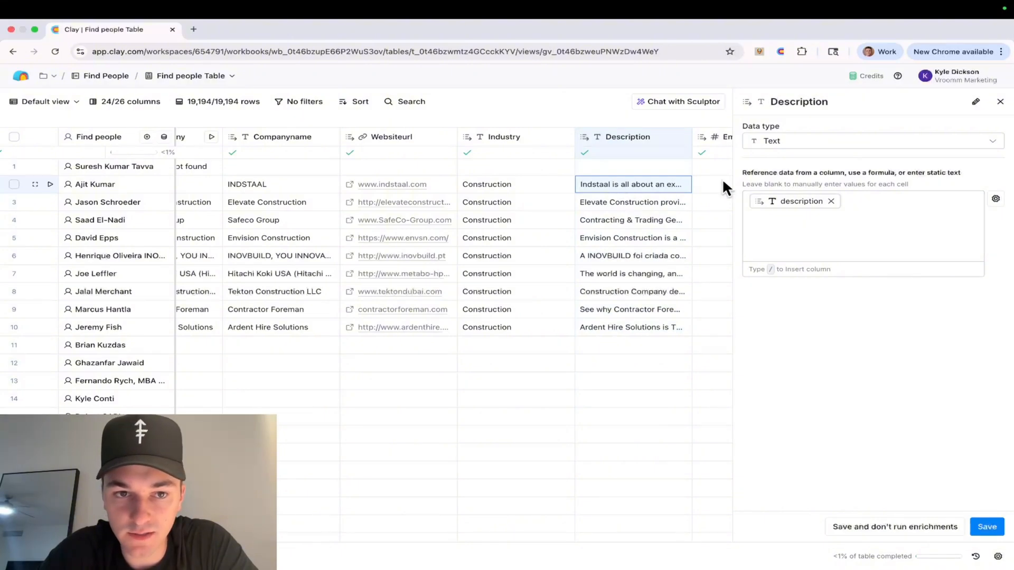
pyautogui.click(999, 102)
# Step: Preview the company text in row 3 of the Description column
pyautogui.hscroll(-10, 682, 269)
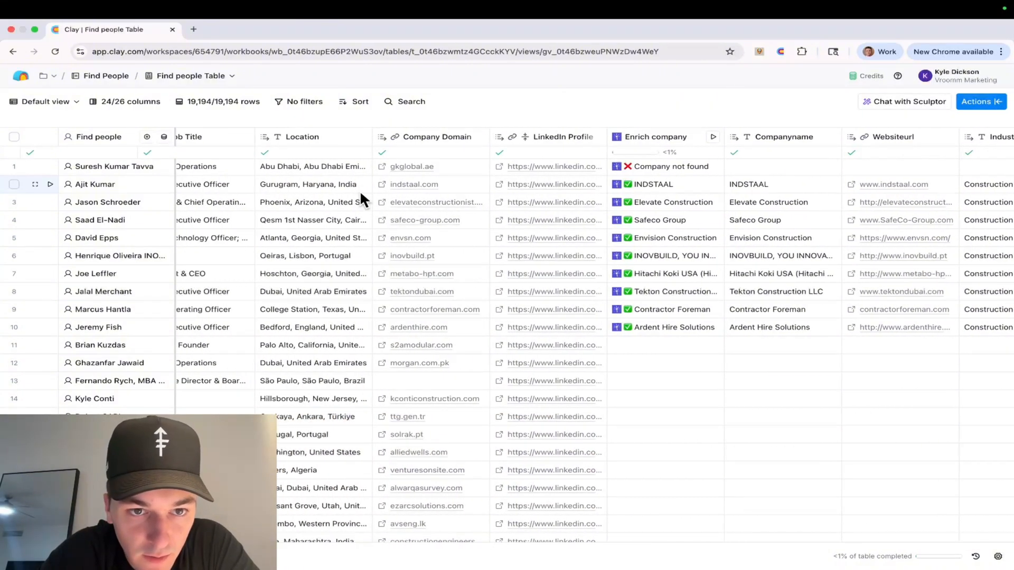
pyautogui.hscroll(2, 423, 206)
pyautogui.hscroll(10, 449, 207)
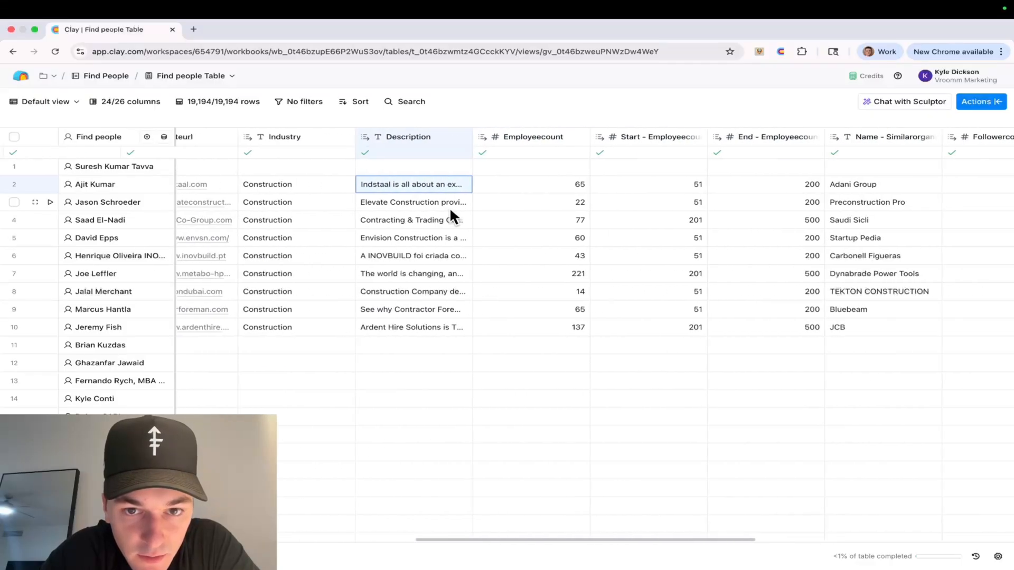
pyautogui.doubleClick(397, 199)
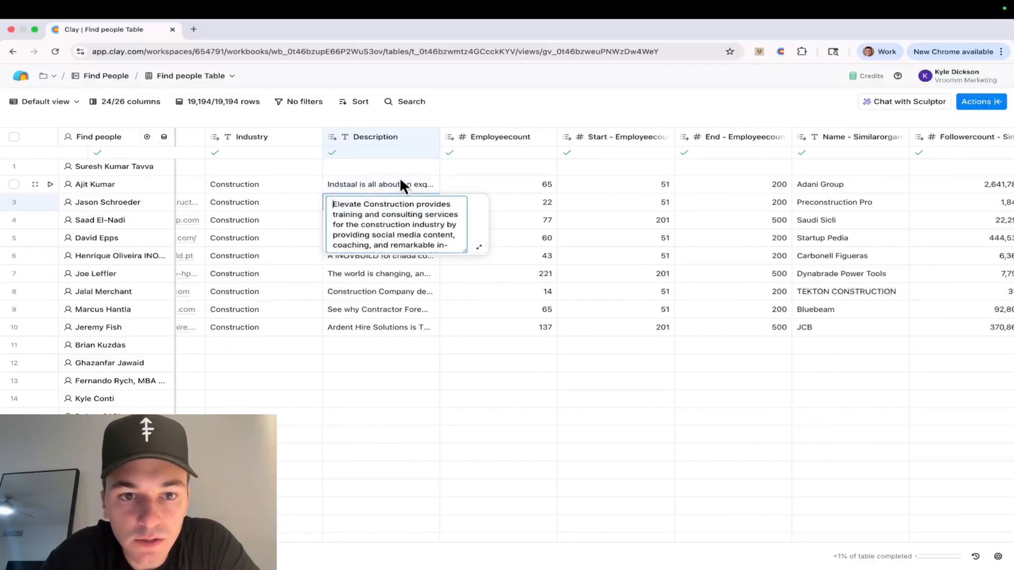
pyautogui.click(400, 184)
pyautogui.doubleClick(355, 207)
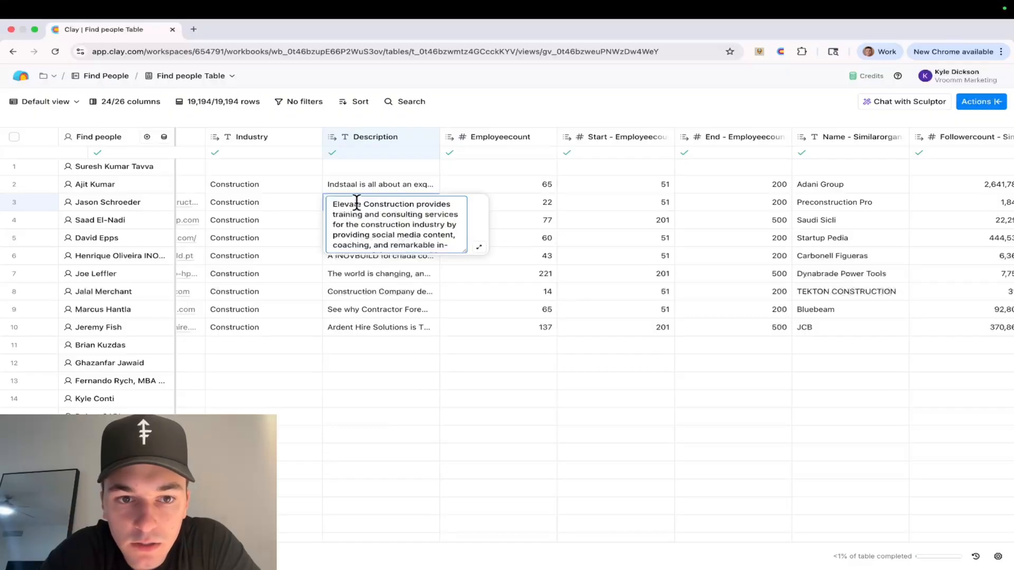
pyautogui.press('Escape')
# Step: Expand the row 3 description to its full view, read it and close it
pyautogui.hscroll(-1, 395, 152)
pyautogui.click(396, 143)
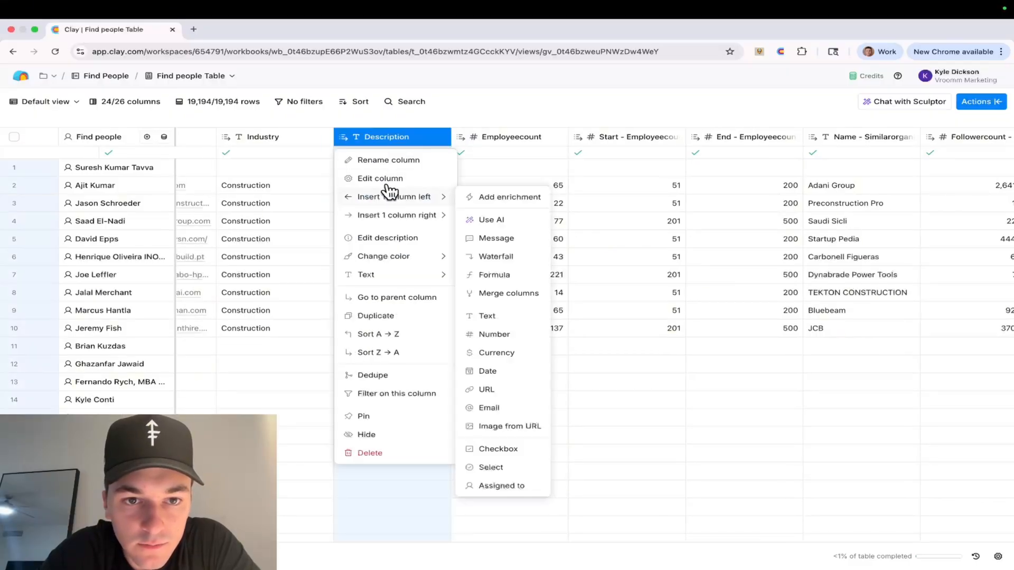
pyautogui.click(324, 169)
pyautogui.click(372, 203)
pyautogui.doubleClick(373, 205)
pyautogui.scroll(-2, 400, 227)
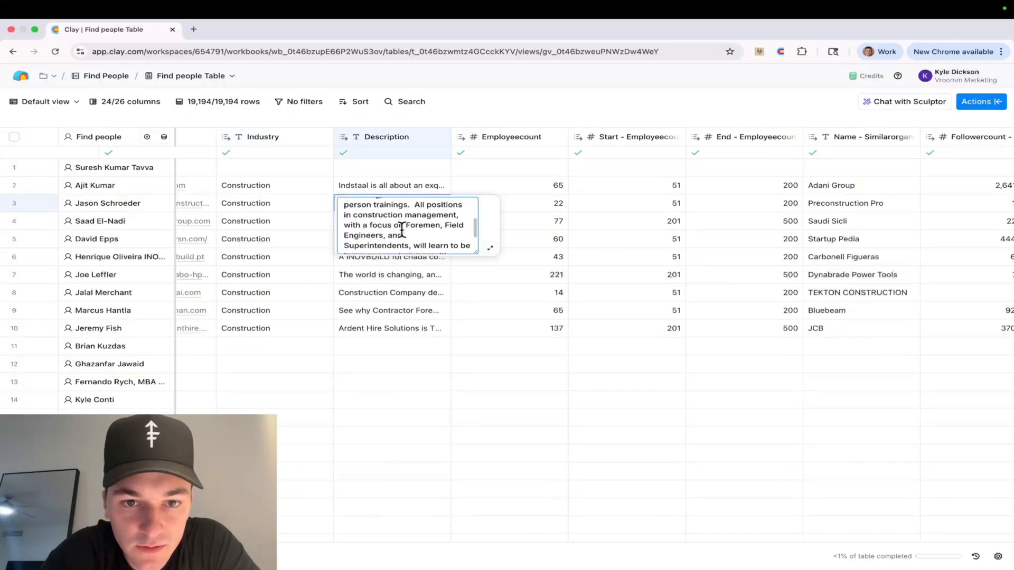
pyautogui.click(489, 249)
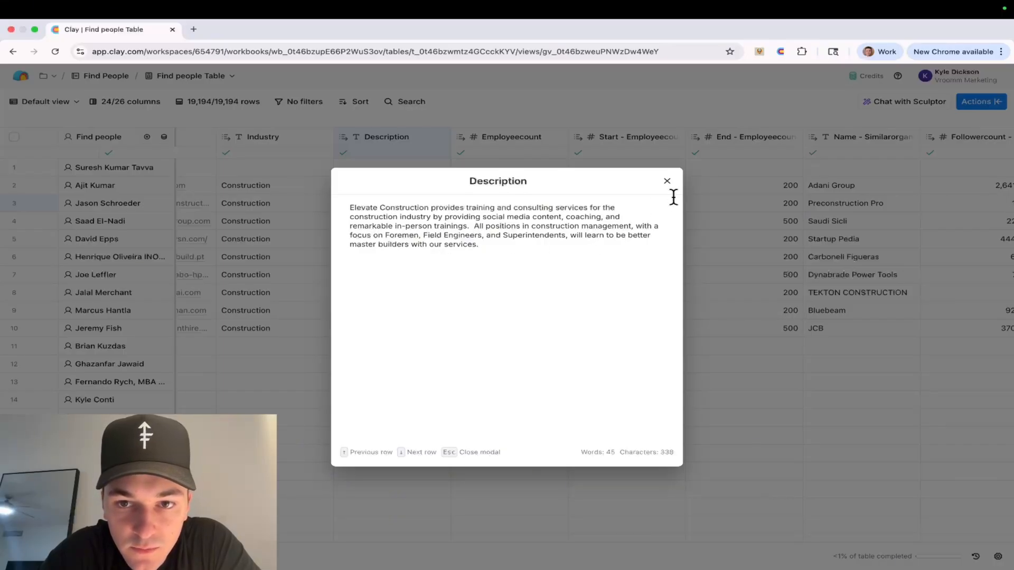
pyautogui.click(667, 182)
# Step: Start adding an enrichment column at the end of the table, after Headcount over 30
pyautogui.hscroll(10, 673, 257)
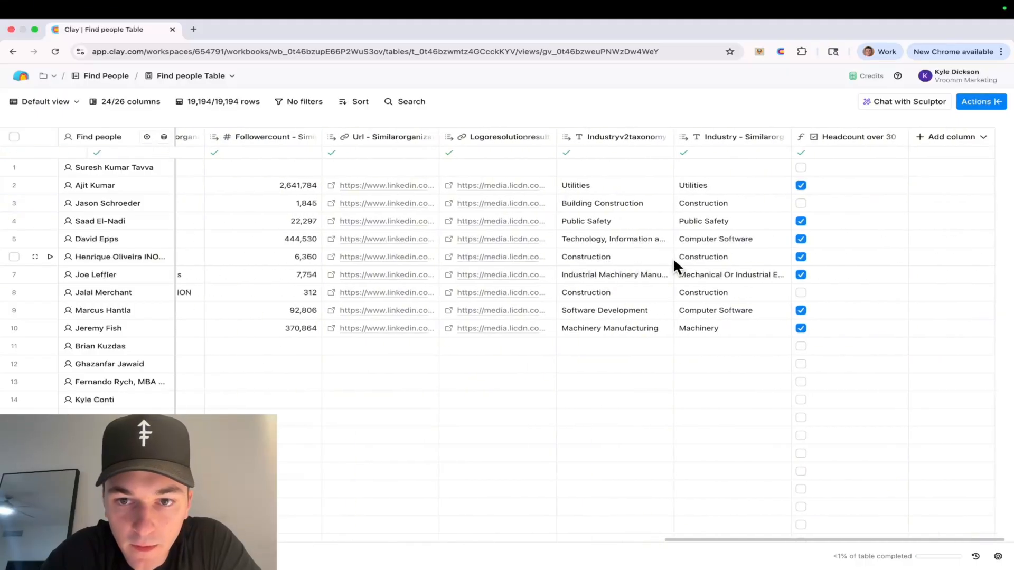
pyautogui.click(950, 137)
pyautogui.click(983, 166)
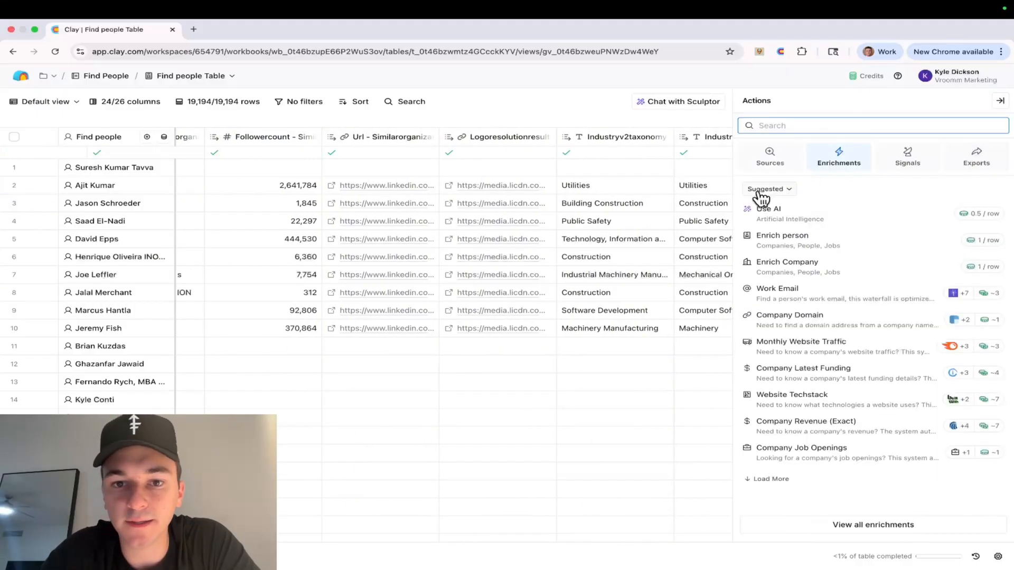
# Step: Examine the enriched company columns, including website, description and employee count, for data the AI enrichment could use
pyautogui.hscroll(-3, 562, 219)
pyautogui.hscroll(-6, 563, 220)
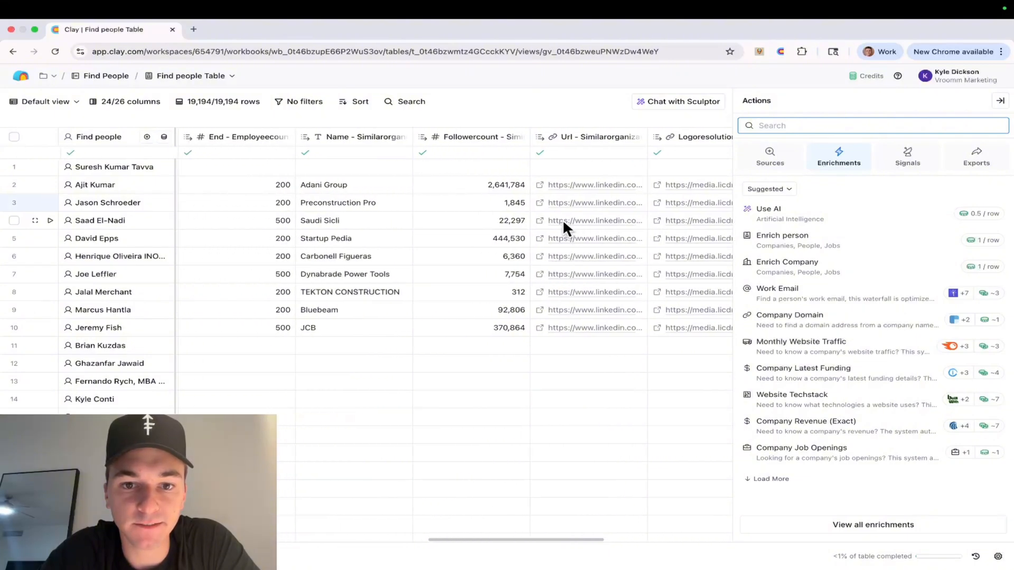
pyautogui.hscroll(-6, 562, 219)
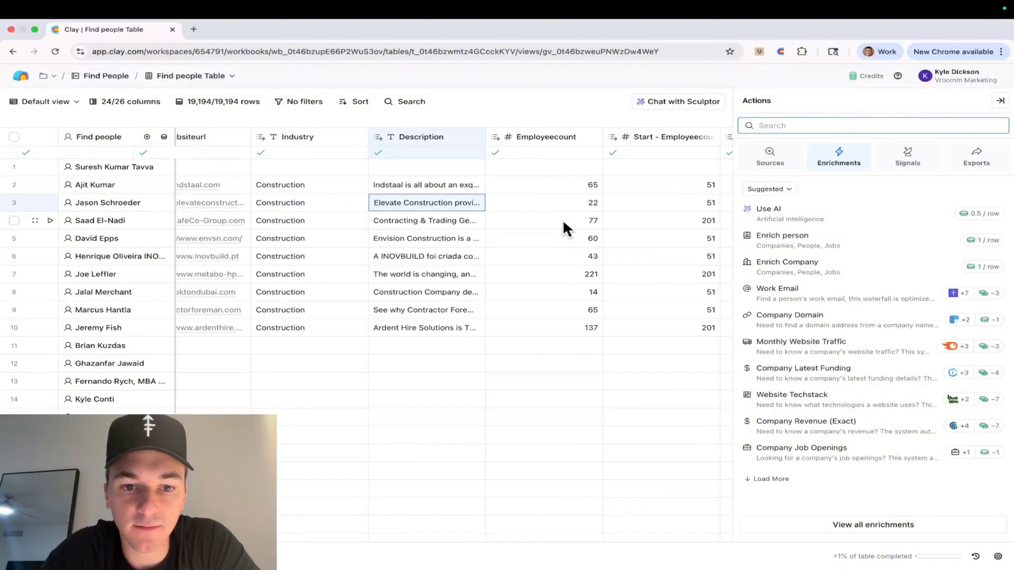
pyautogui.hscroll(-6, 563, 218)
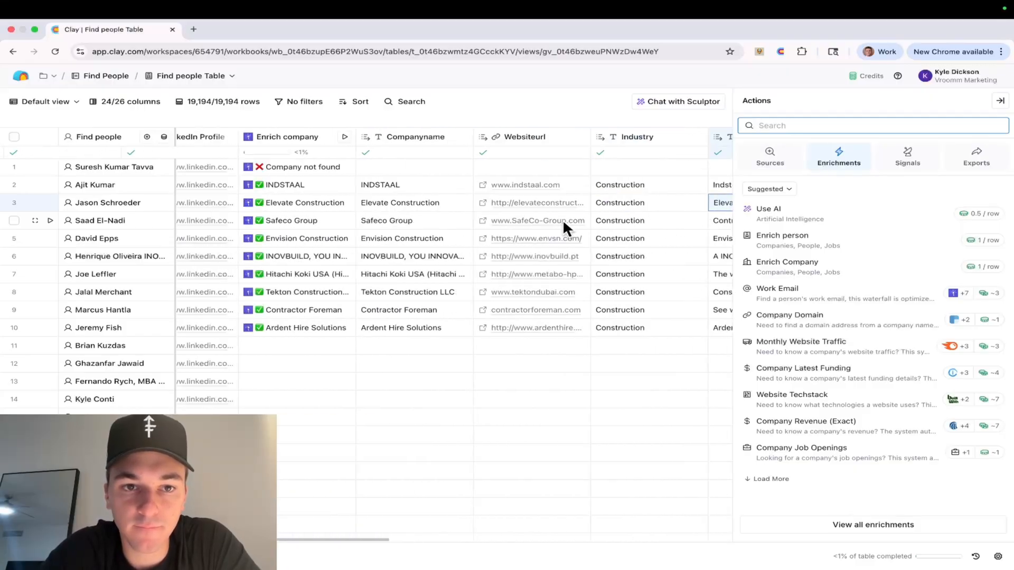
pyautogui.hscroll(-2, 562, 219)
pyautogui.hscroll(8, 563, 218)
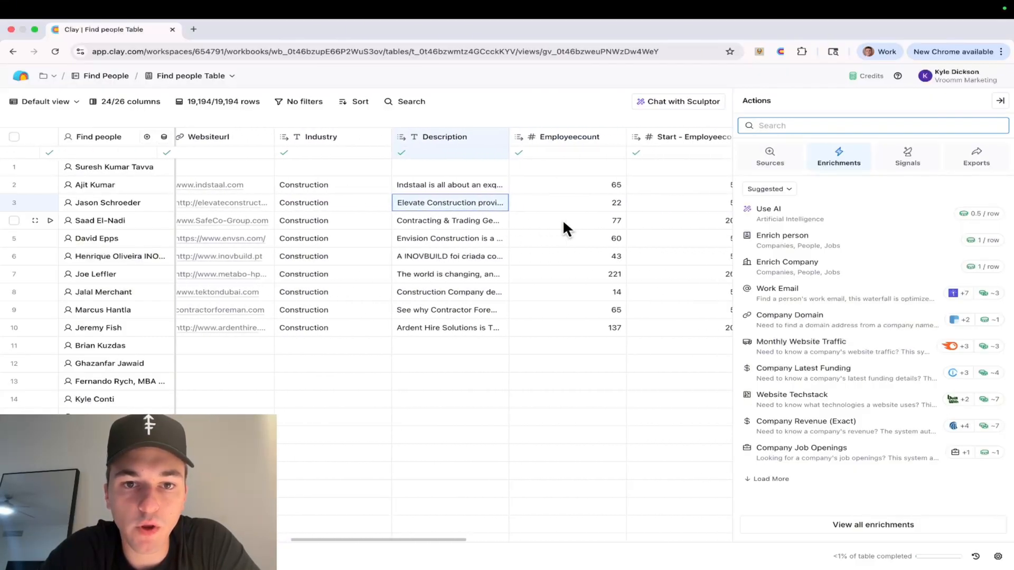
pyautogui.hscroll(4, 562, 219)
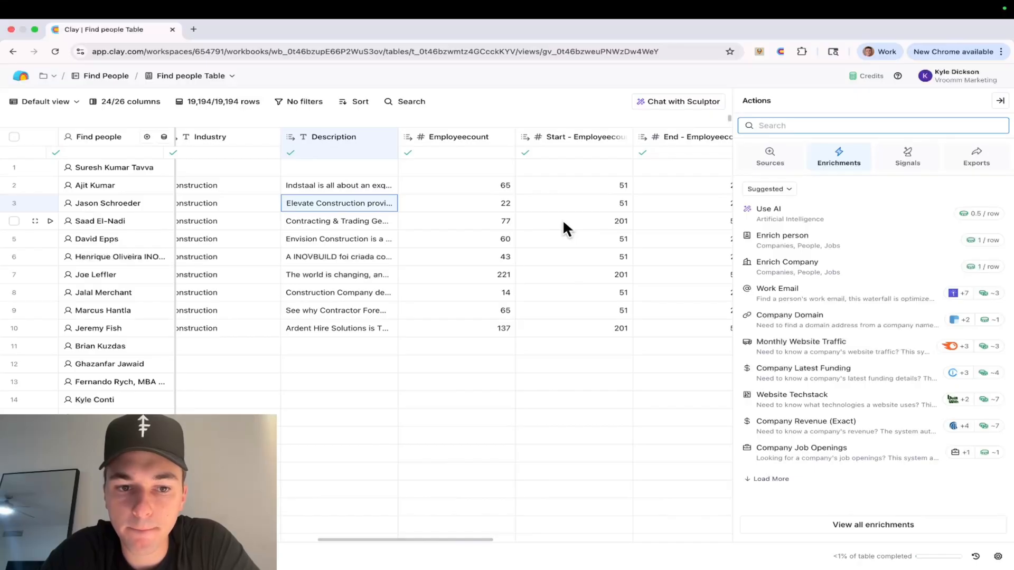
pyautogui.moveTo(805, 215)
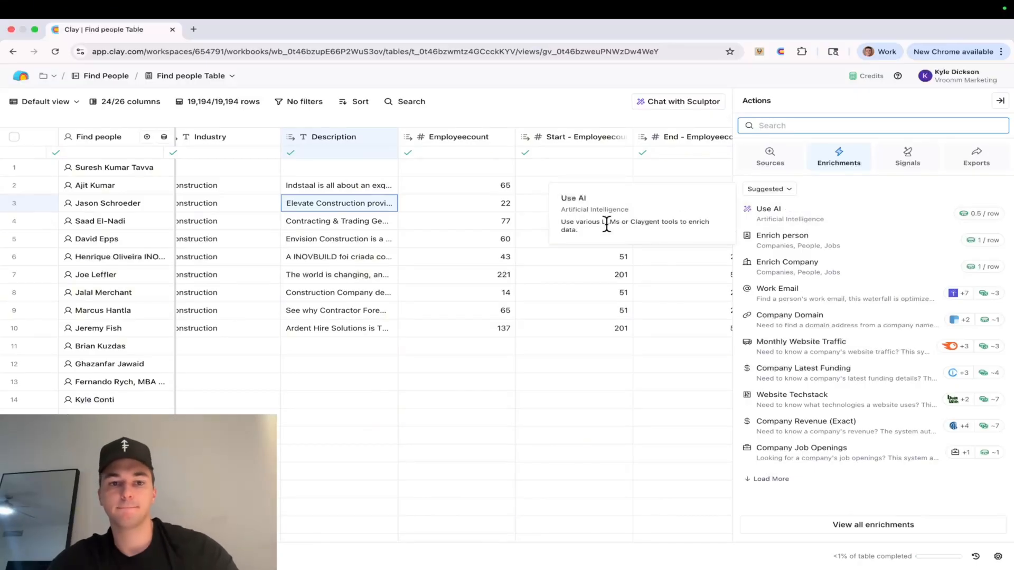
pyautogui.hscroll(15, 582, 263)
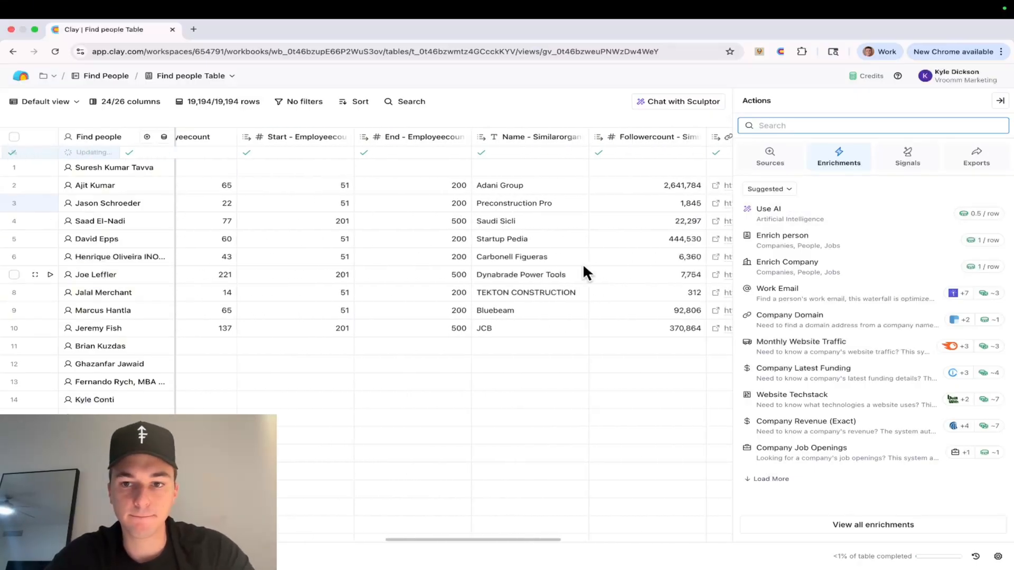
# Step: Choose the Use AI enrichment and begin its prompt: "check the company description & website and tell me if they build homes or apartment buildings."
pyautogui.click(845, 213)
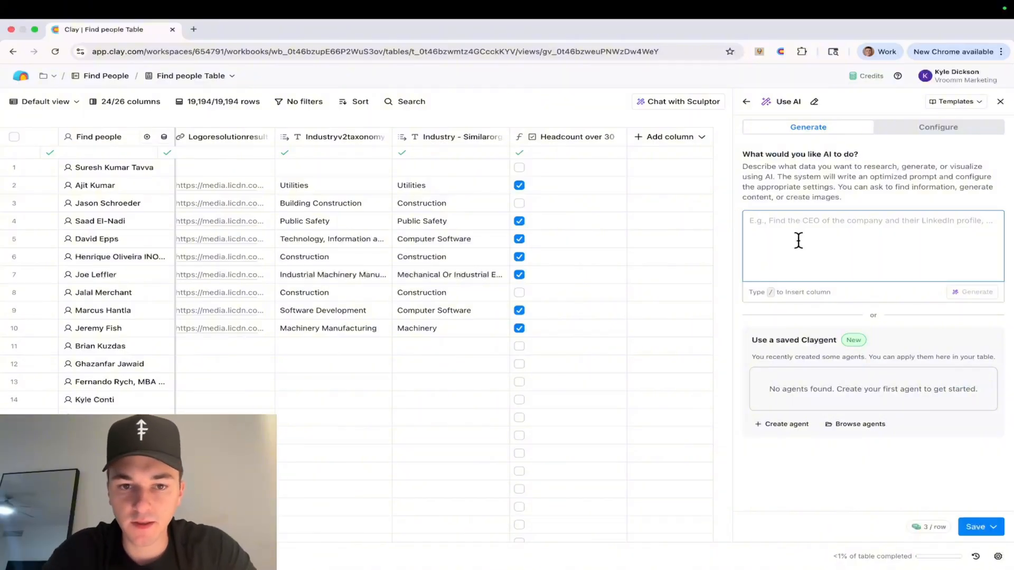
pyautogui.write('if')
pyautogui.press('BackSpace')
pyautogui.write('check the company')
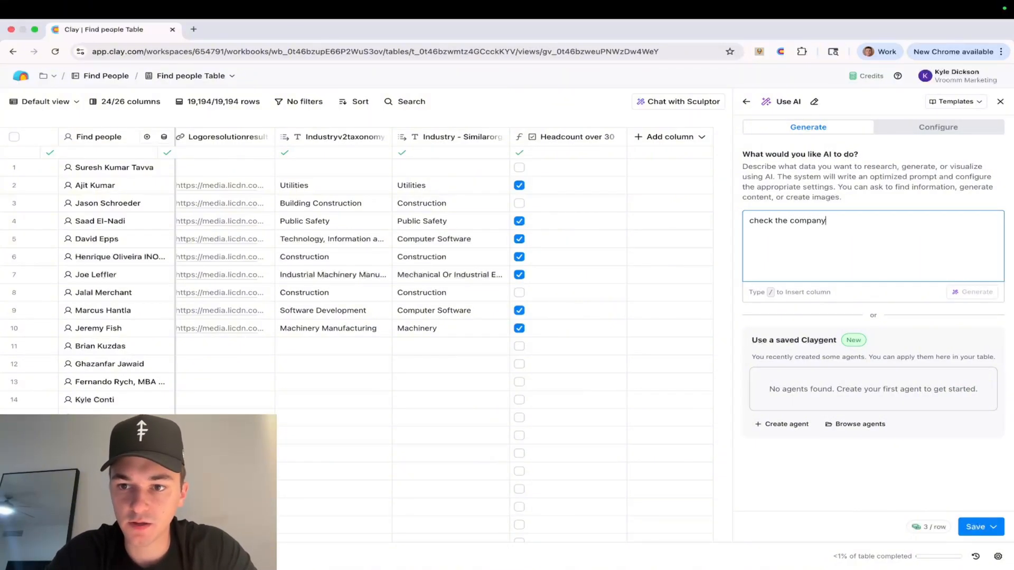
pyautogui.write(' description & website and tell me if they bui')
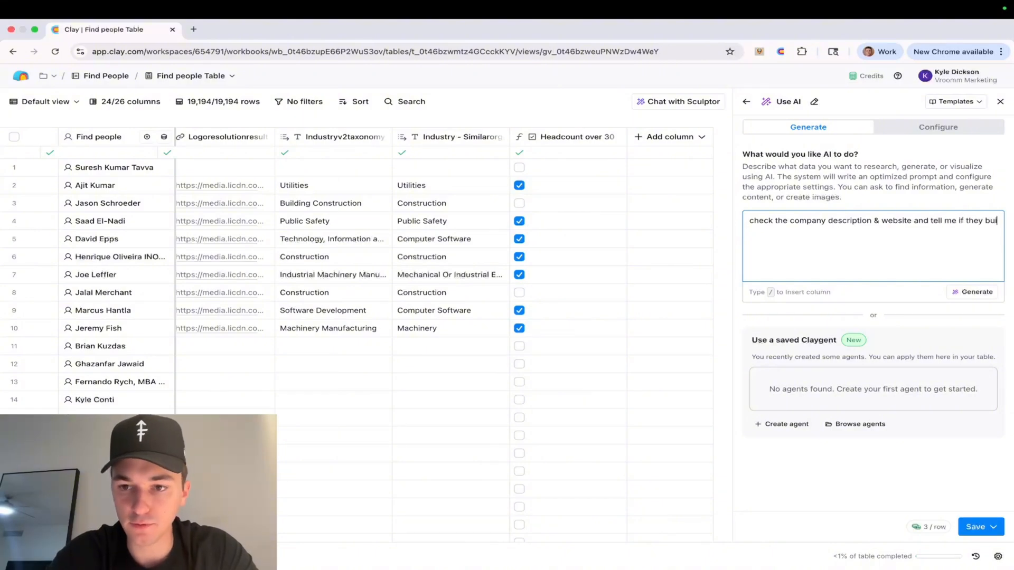
pyautogui.write('ld')
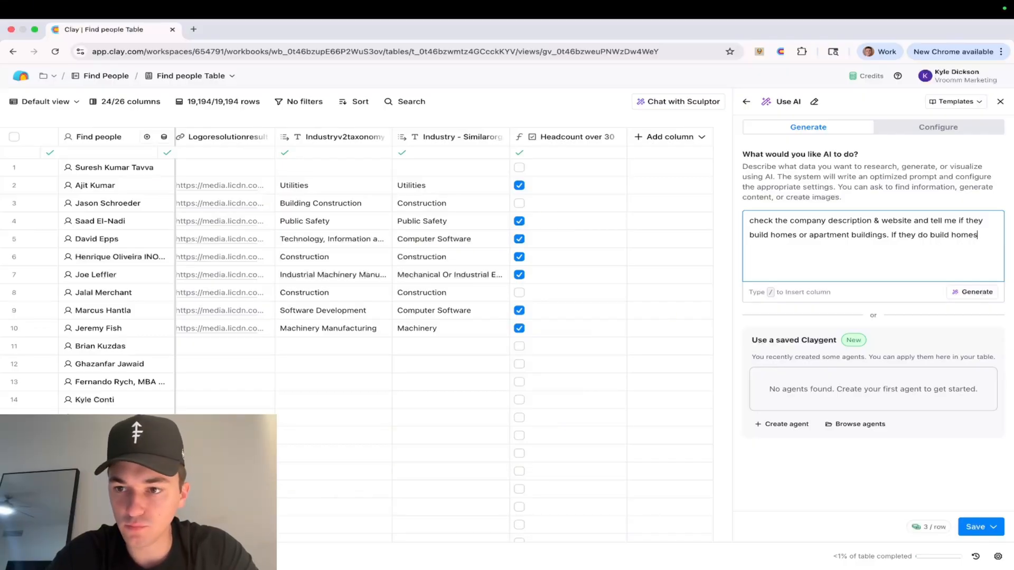
# Step: Extend the prompt's condition to cover companies that do build "homes or apartments", using the word "or" between them
pyautogui.write('rn')
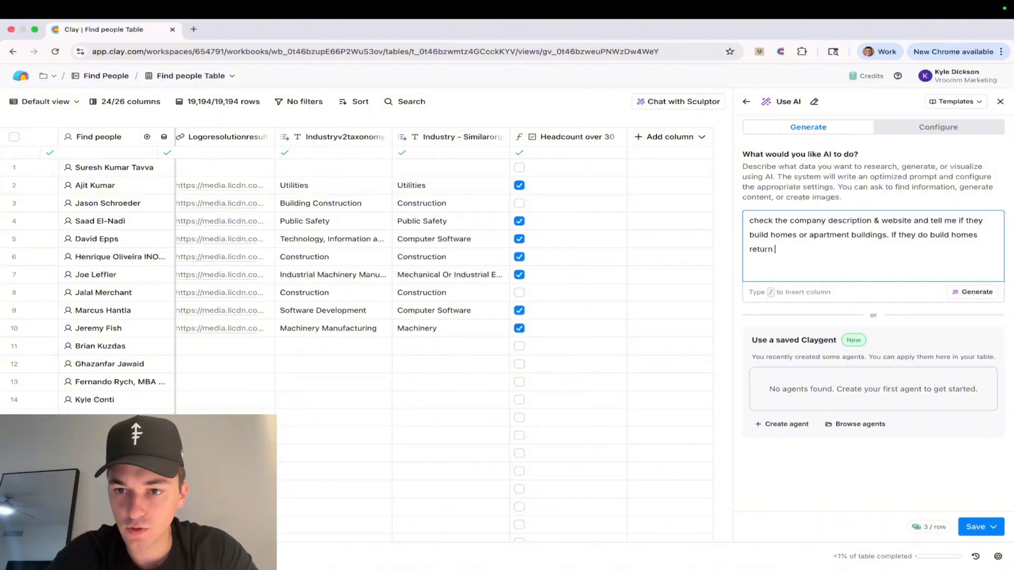
pyautogui.press('BackSpace')
pyautogui.press('BackSpace')
pyautogui.press('BackSpace')
pyautogui.write('/apartme')
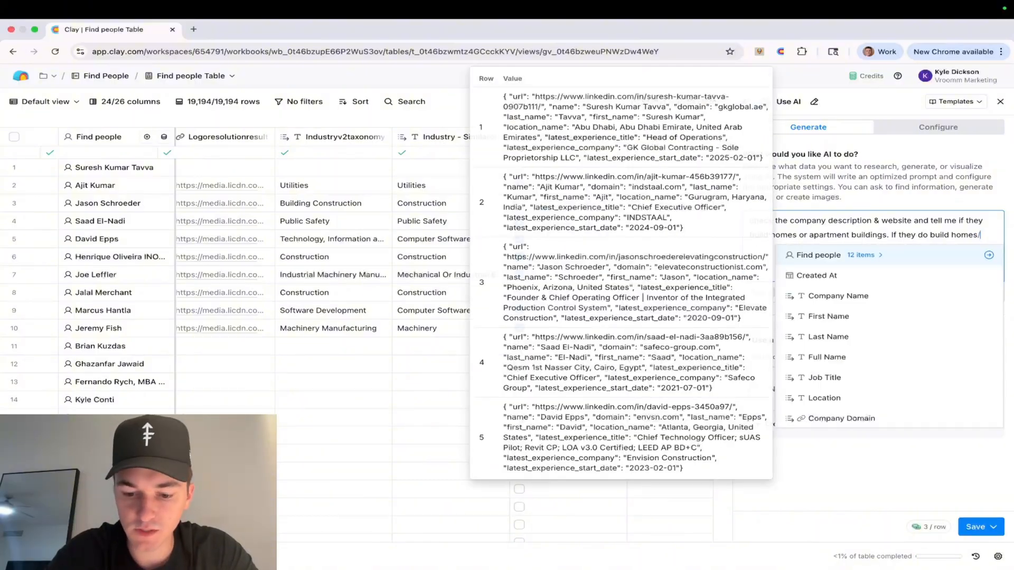
pyautogui.write('nts')
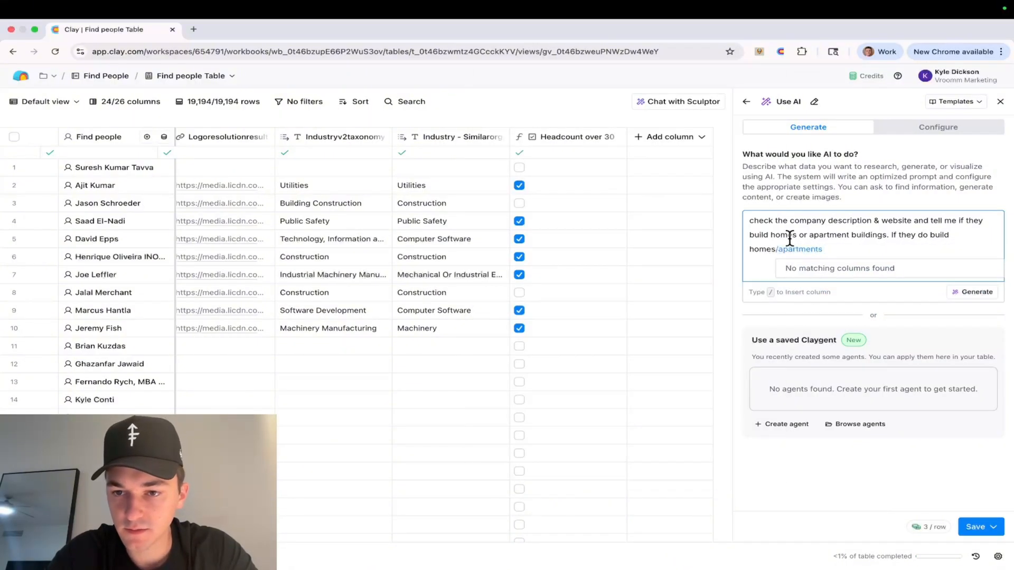
pyautogui.click(777, 249)
pyautogui.press('BackSpace')
pyautogui.write('or')
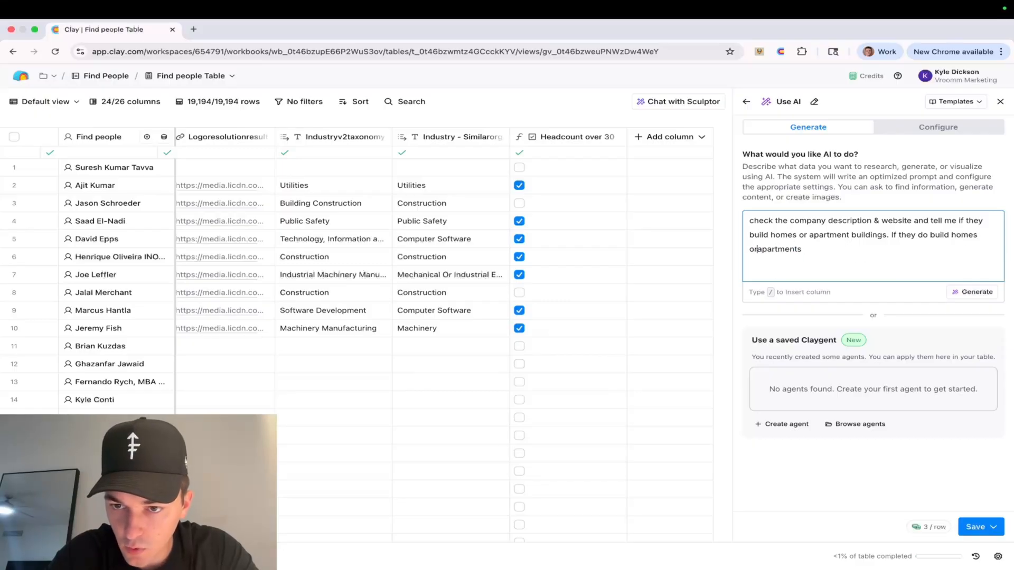
# Step: Complete the positive condition in the AI prompt with 'return "TRUE"', writing TRUE in capitals
pyautogui.click(835, 248)
pyautogui.write('r')
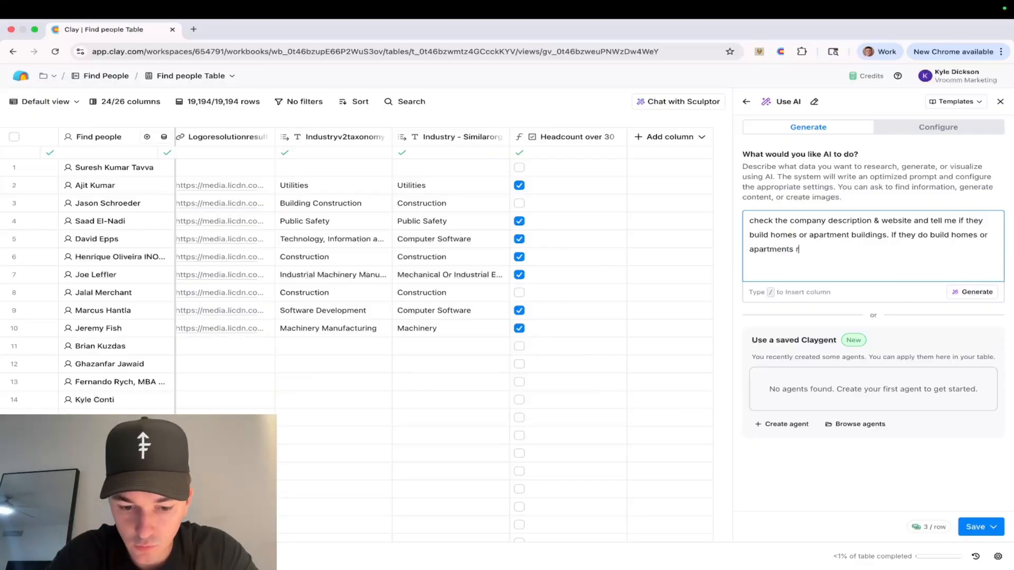
pyautogui.write('true')
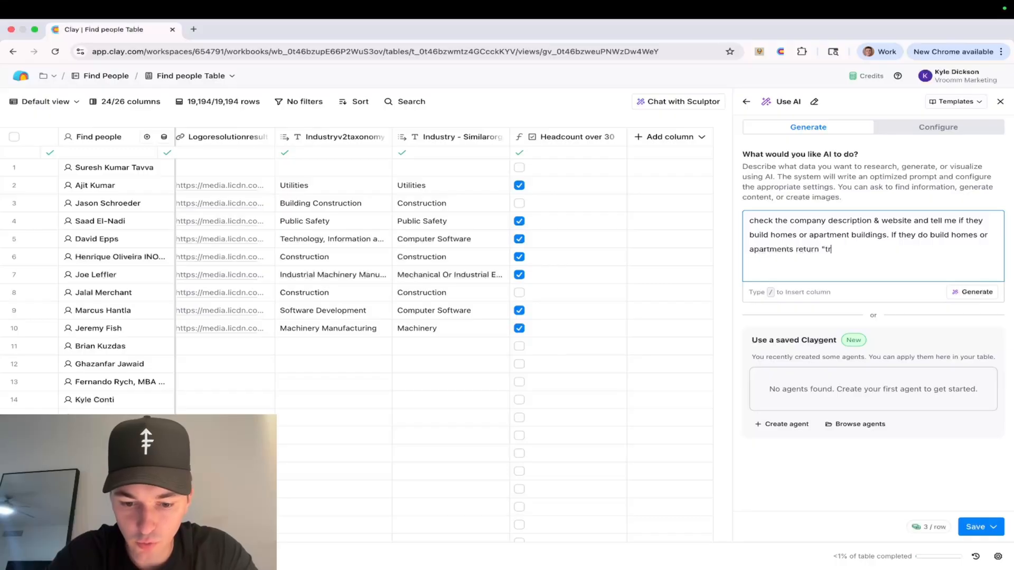
pyautogui.press('BackSpace')
pyautogui.press('BackSpace')
pyautogui.press('BackSpace')
pyautogui.write('T')
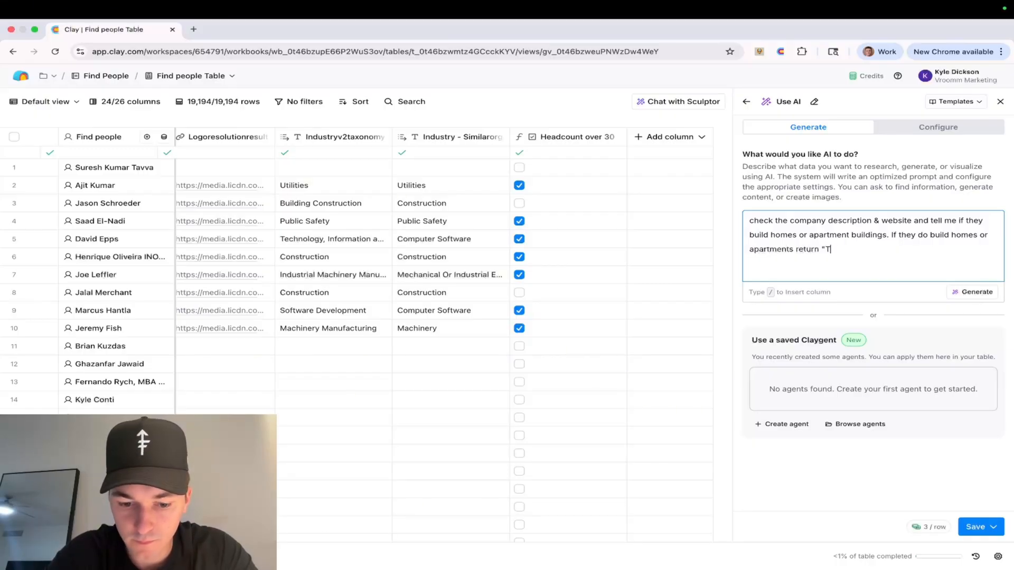
pyautogui.write('RUE" if ')
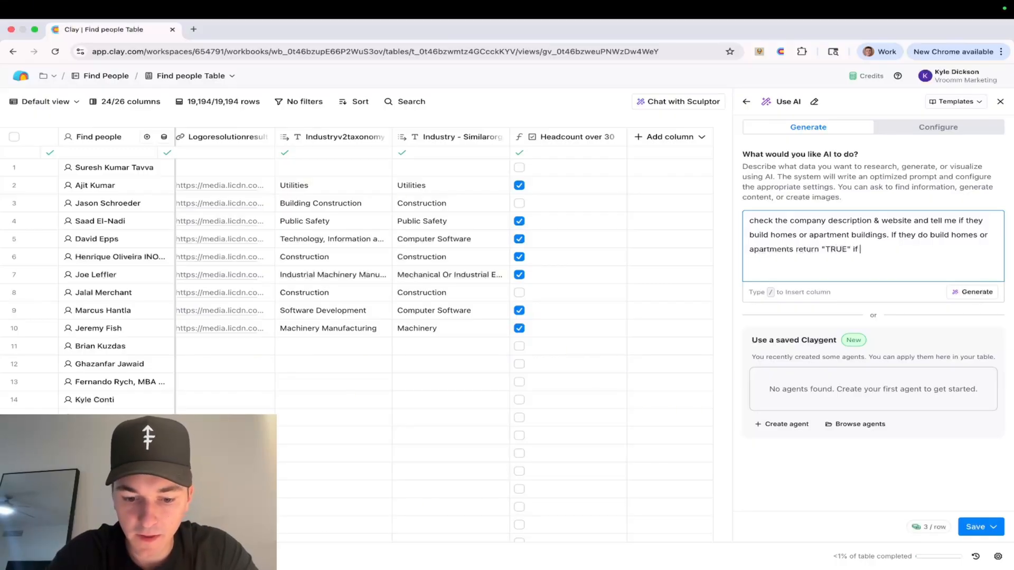
# Step: Add the negative condition to the AI prompt: 'if they do not build apartments or homes return "FALSE"'
pyautogui.write('they do not build apartm')
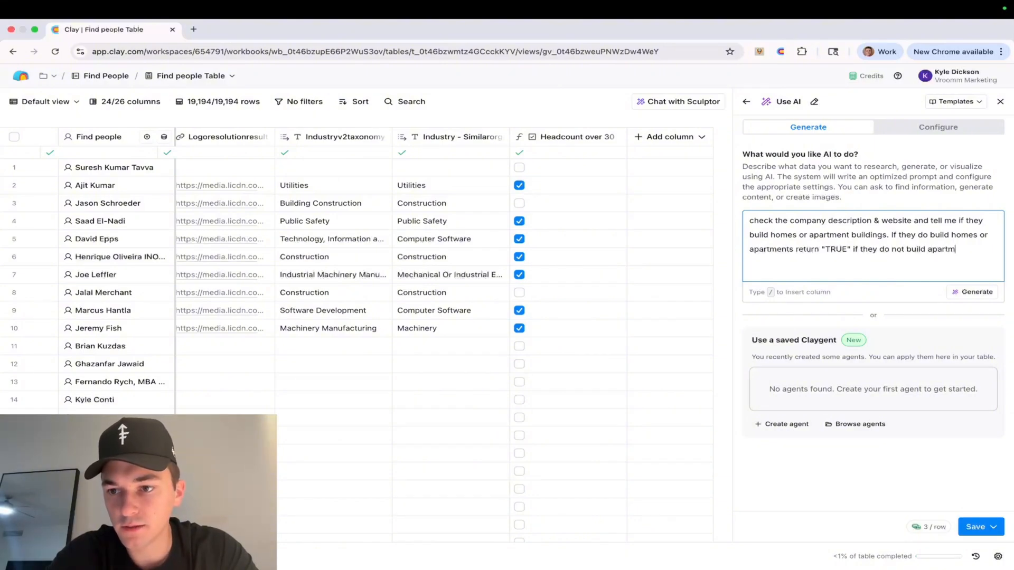
pyautogui.write('ents or homes t')
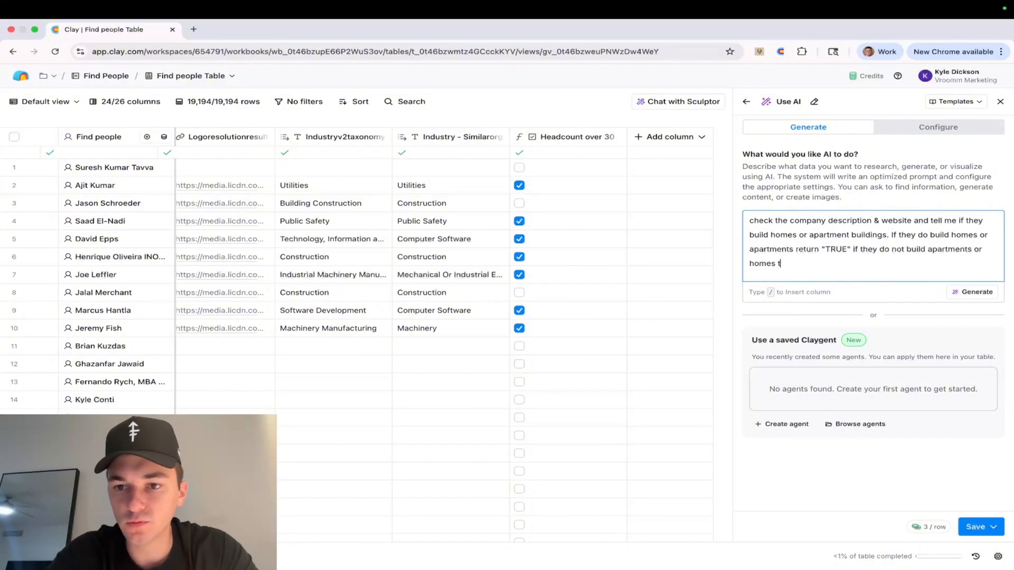
pyautogui.write('s retur')
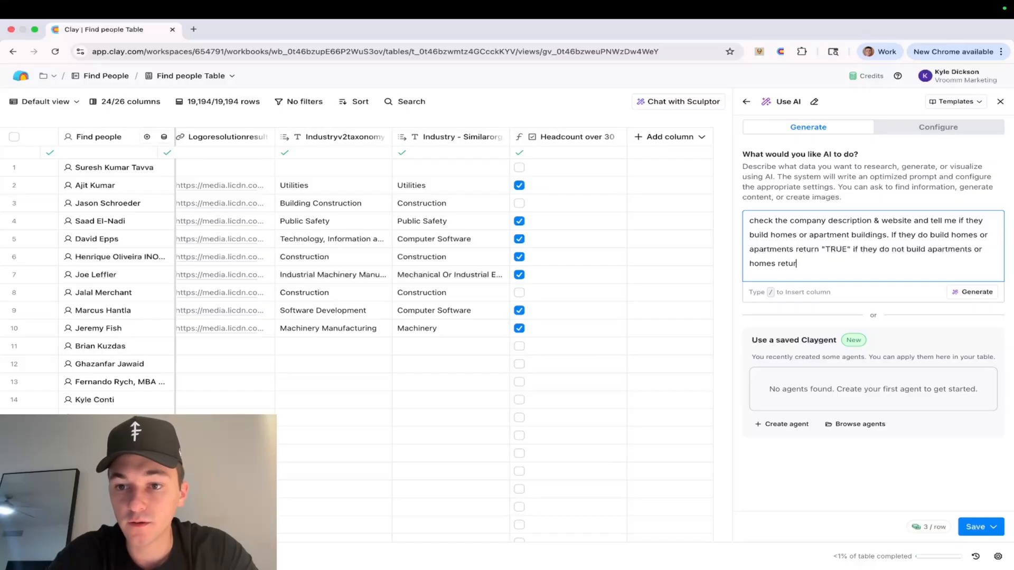
pyautogui.write('n "FALS')
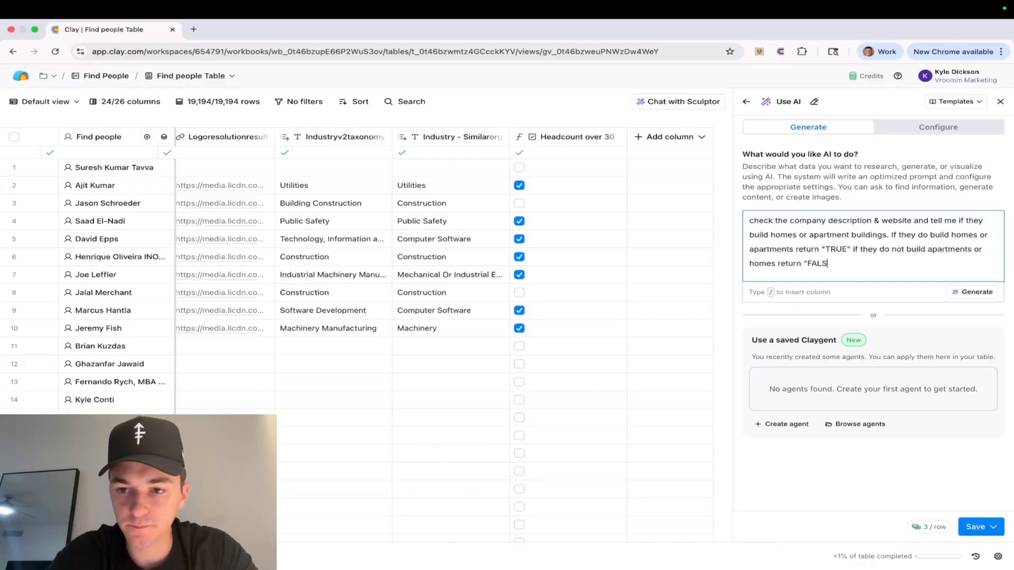
pyautogui.write('E"')
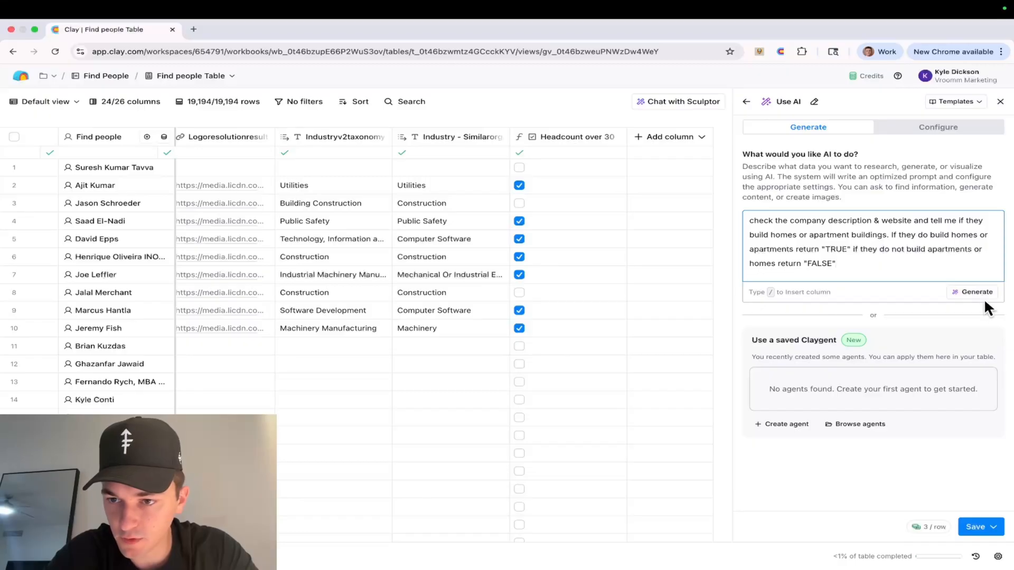
# Step: Below the instructions, add a "Company description:" line that references the Description column
pyautogui.press('Return')
pyautogui.press('Return')
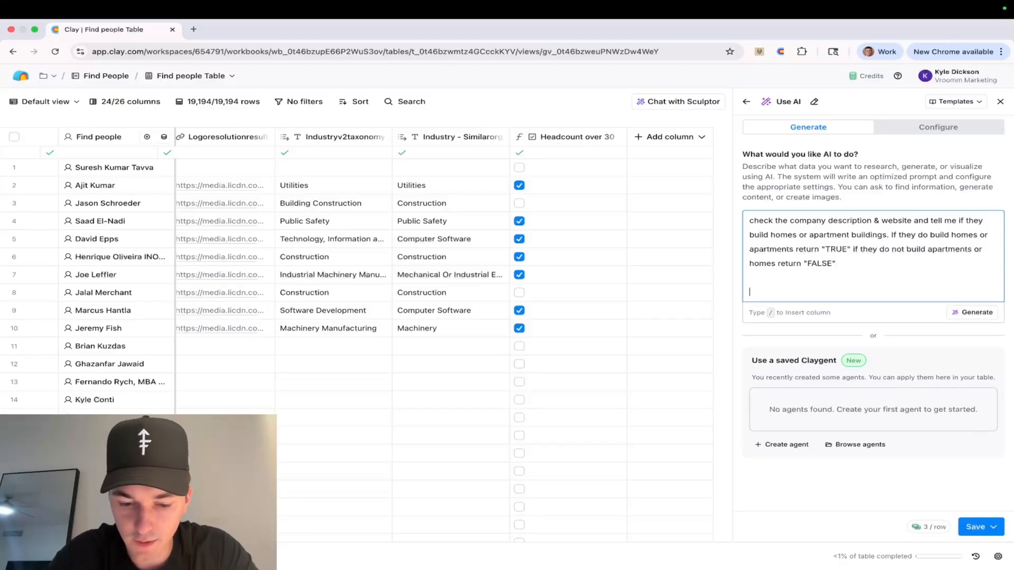
pyautogui.write('Company de')
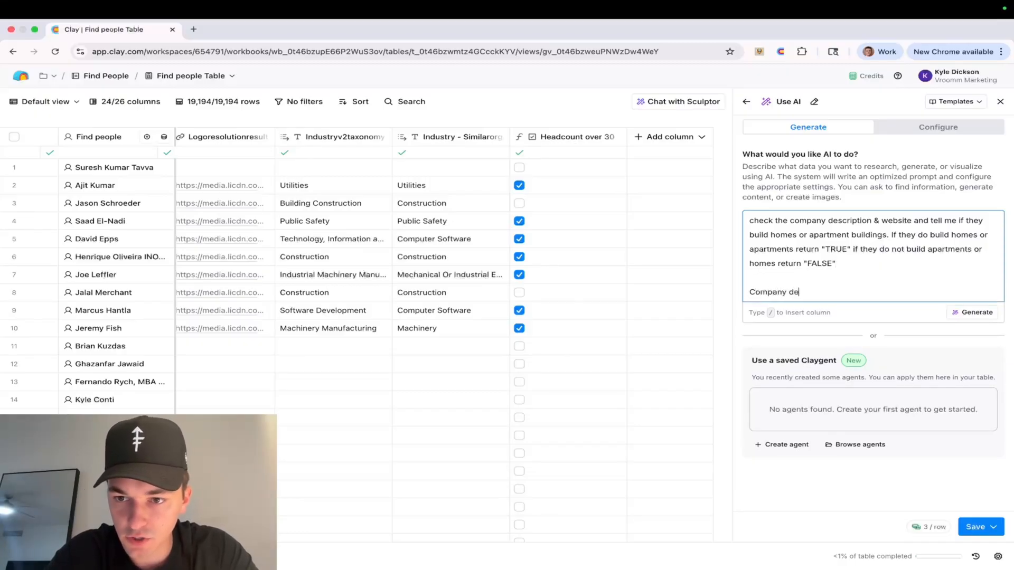
pyautogui.write('scription')
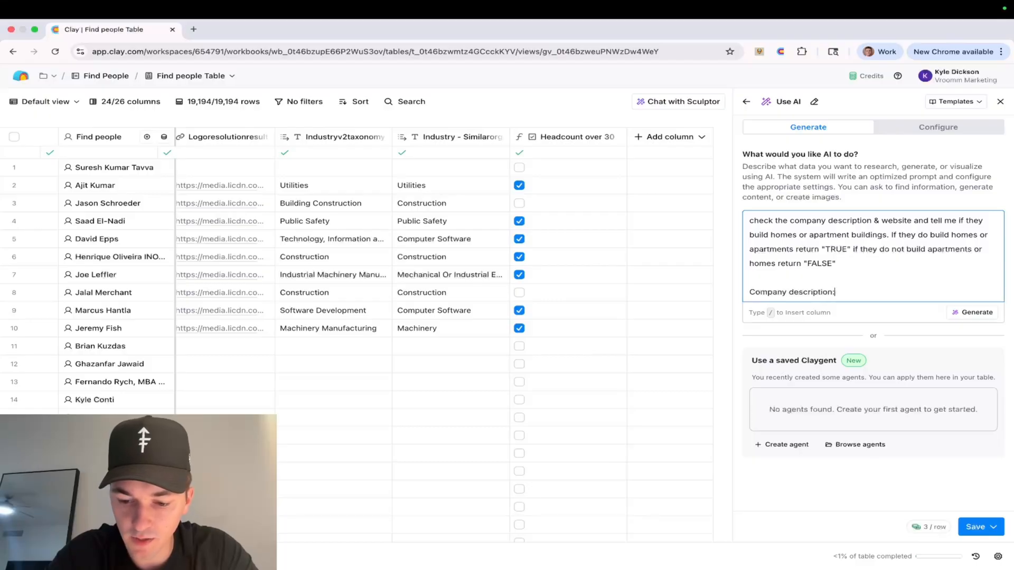
pyautogui.write(': /')
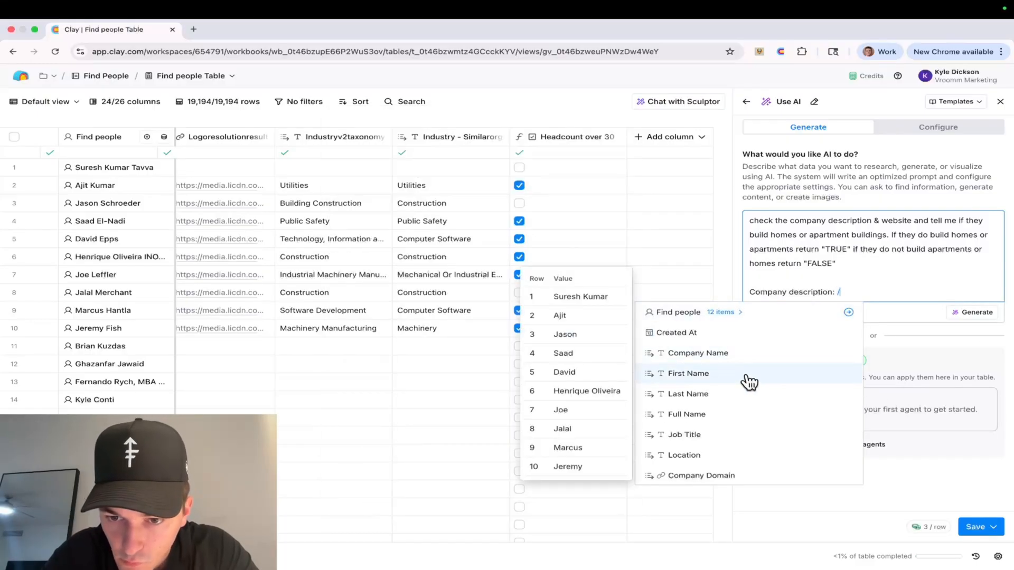
pyautogui.scroll(-2, 749, 380)
pyautogui.scroll(-5, 749, 380)
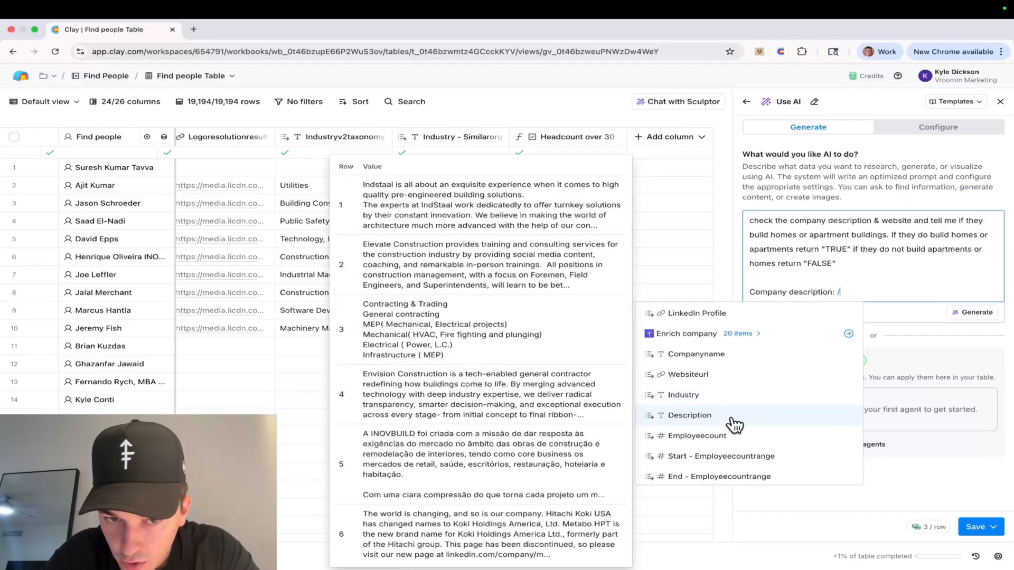
pyautogui.click(734, 421)
pyautogui.press('Return')
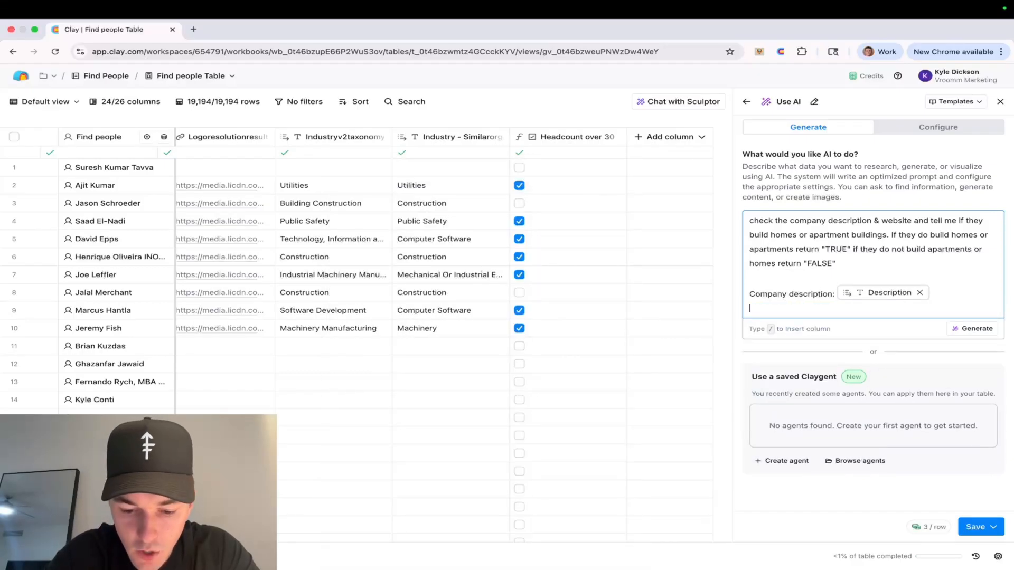
# Step: Add a "Company Website:" line to the AI prompt and capitalize "Description" in the company description label
pyautogui.write('Com')
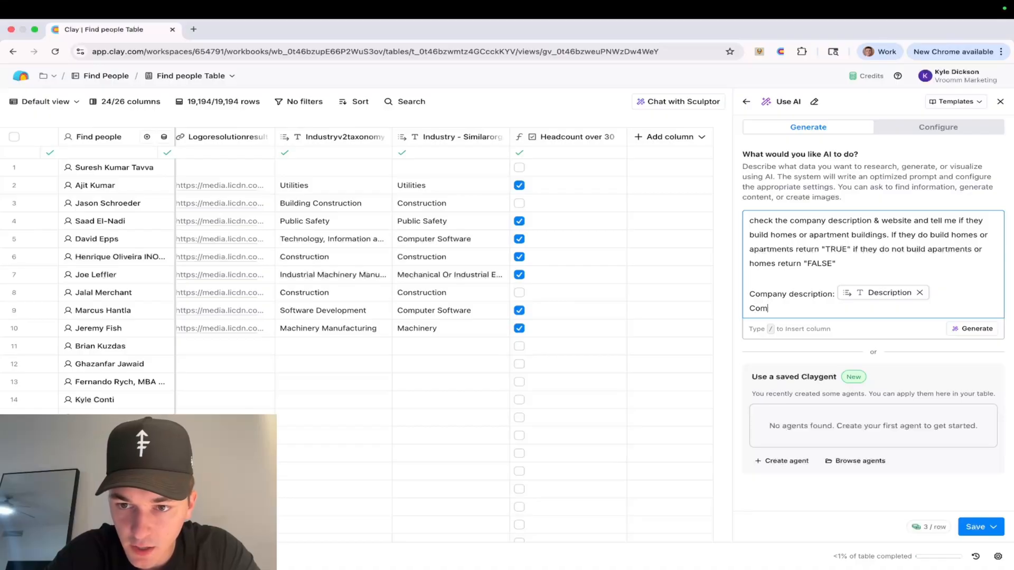
pyautogui.write('pany Website')
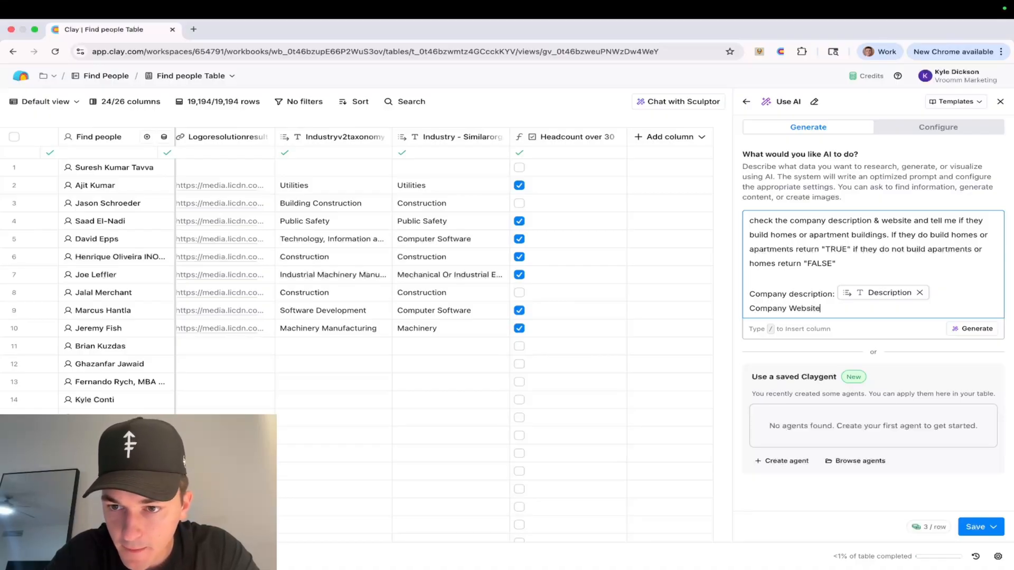
pyautogui.write(':')
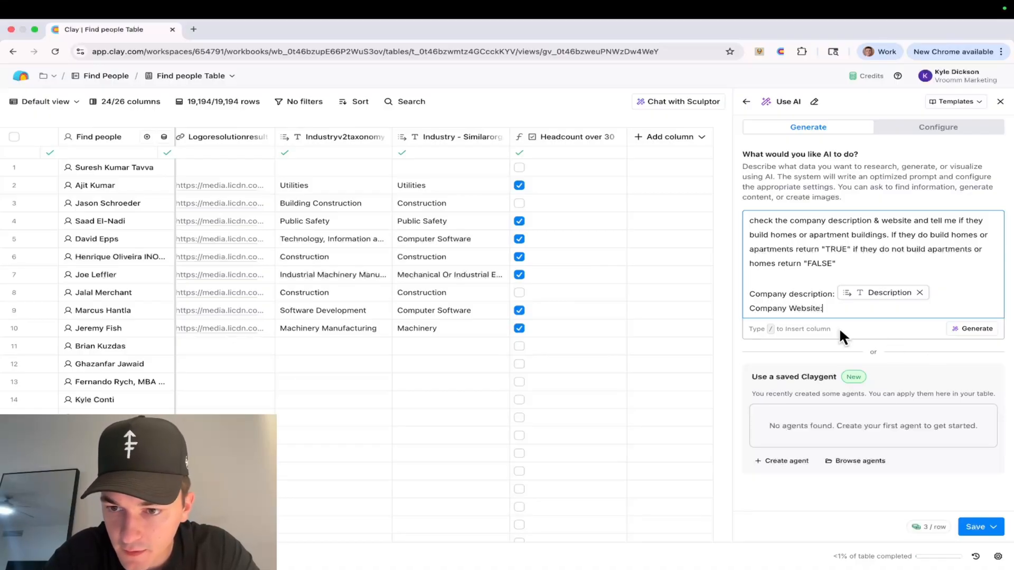
pyautogui.click(794, 295)
pyautogui.press('BackSpace')
pyautogui.write('D')
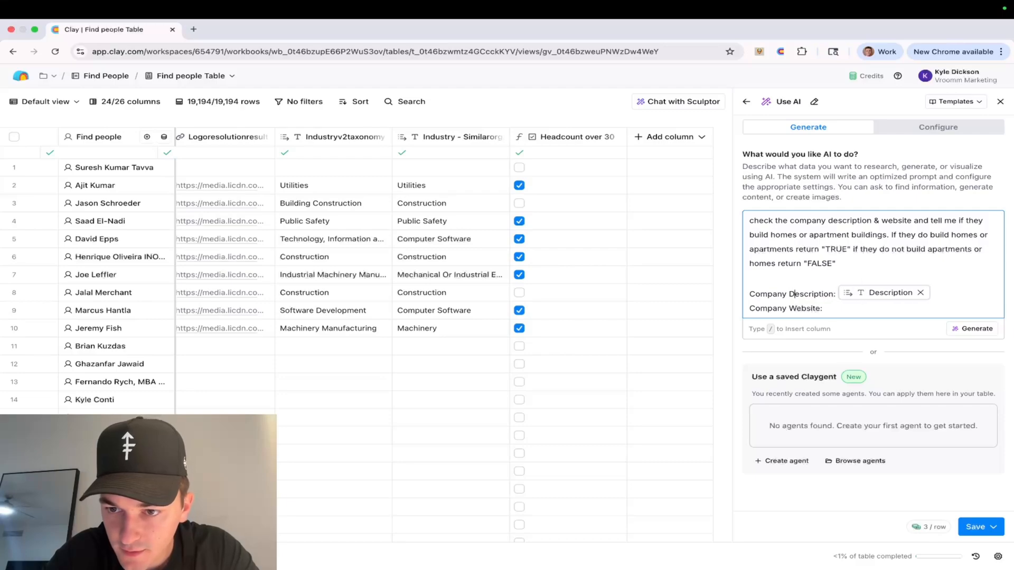
# Step: Reference the Websiteurl column after the "Company Website:" label in the AI prompt
pyautogui.click(849, 308)
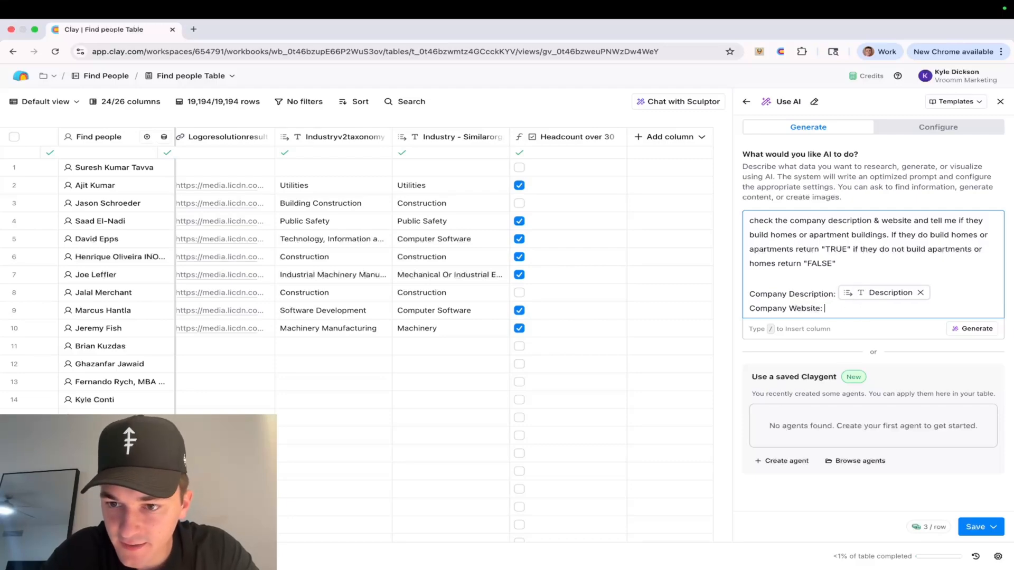
pyautogui.write('/')
pyautogui.scroll(-3, 737, 423)
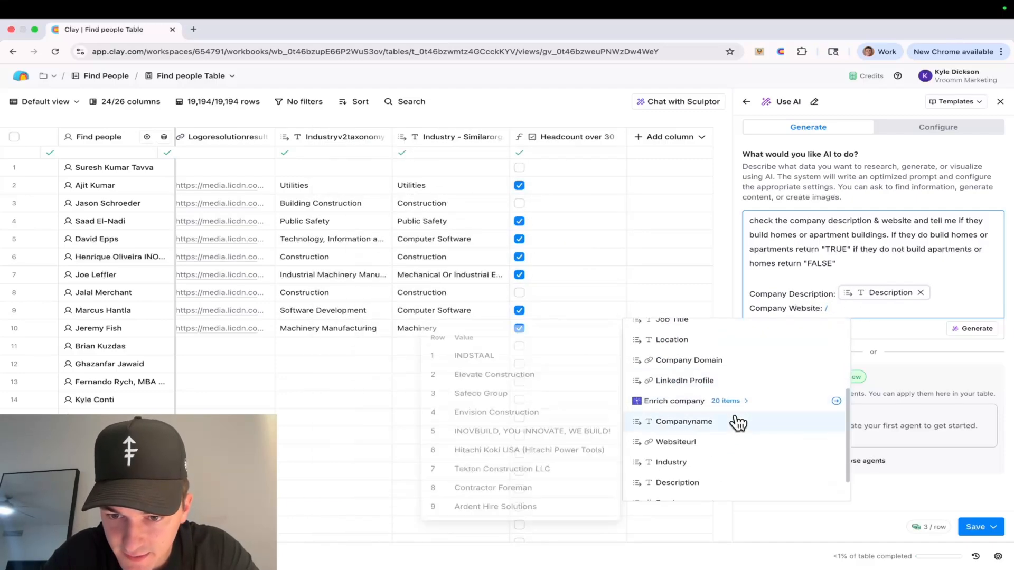
pyautogui.scroll(-2, 738, 422)
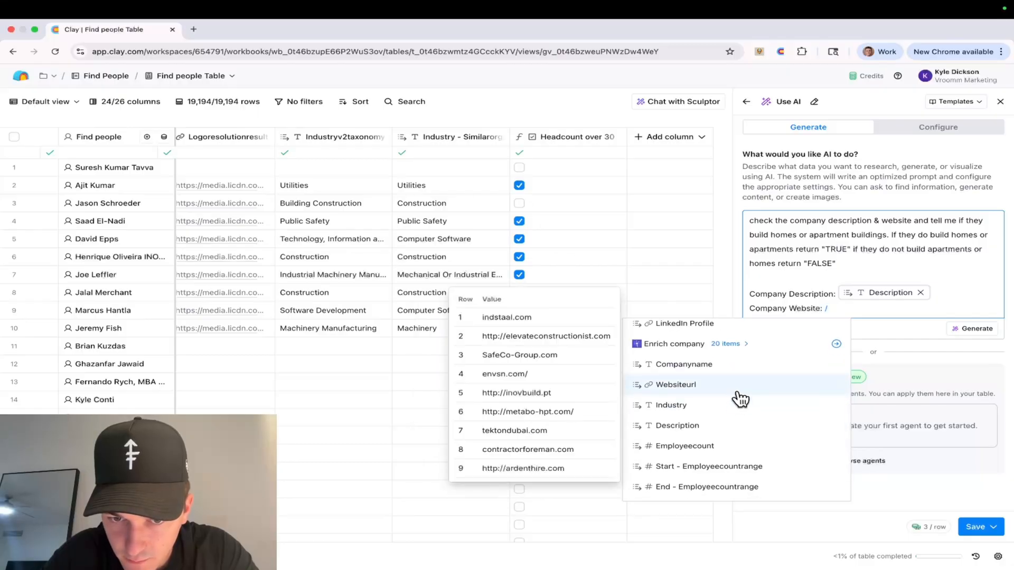
pyautogui.click(738, 391)
# Step: Generate the optimized prompt from the instructions and review the suggested use case, model and prompt text
pyautogui.click(968, 332)
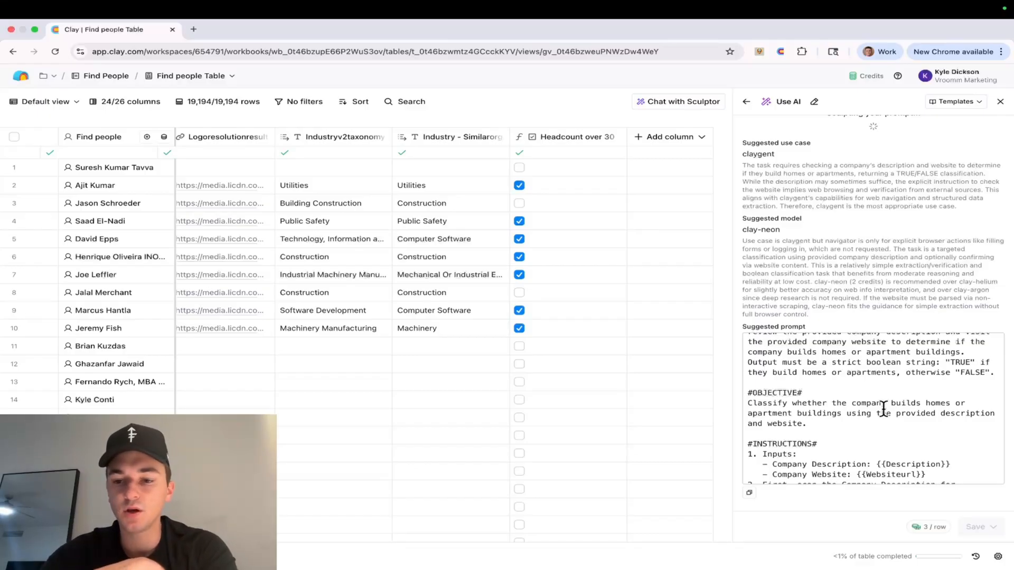
pyautogui.scroll(-8, 883, 408)
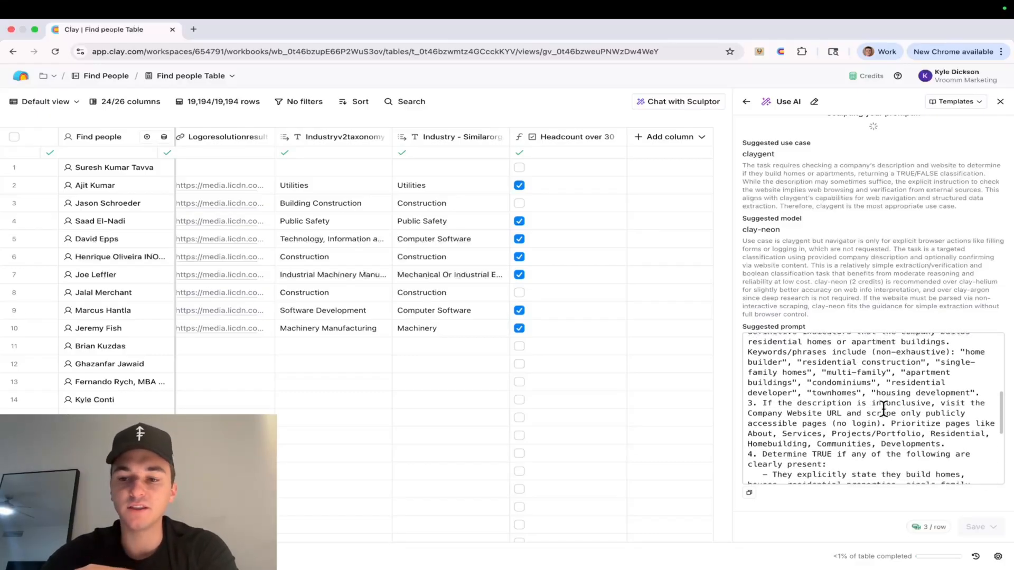
pyautogui.scroll(-3, 883, 408)
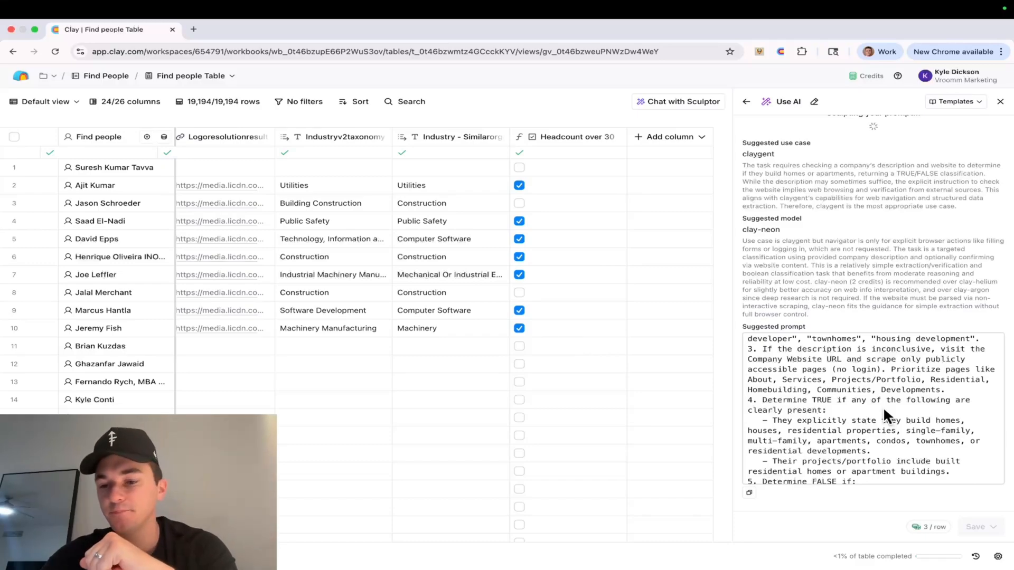
pyautogui.scroll(-10, 882, 411)
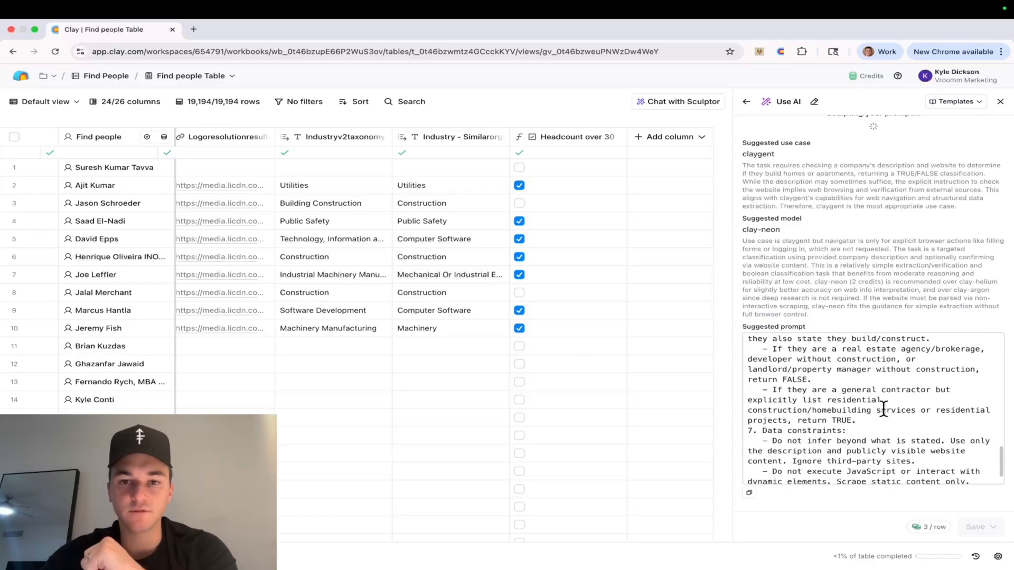
pyautogui.scroll(-3, 883, 408)
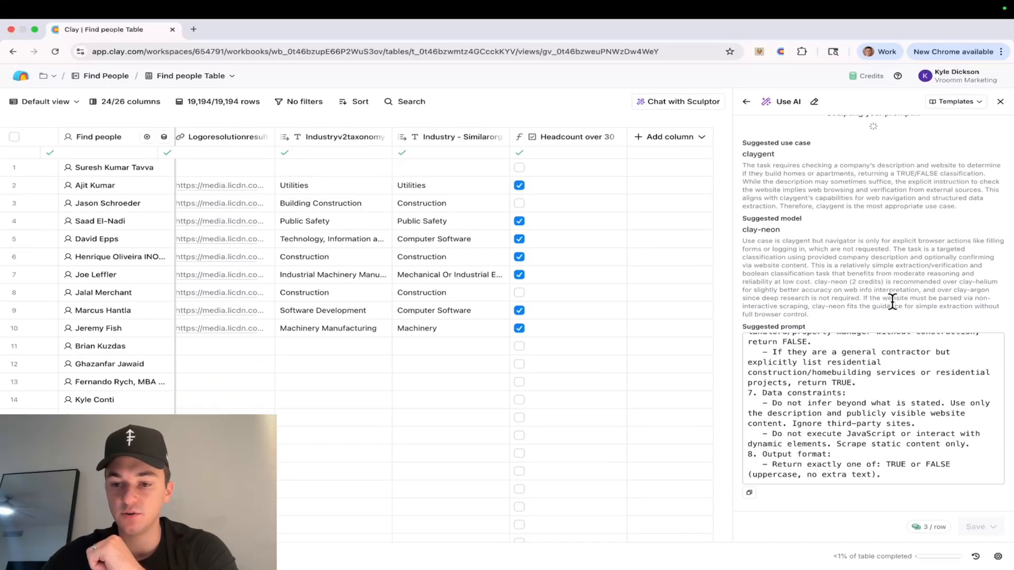
pyautogui.scroll(-3, 876, 376)
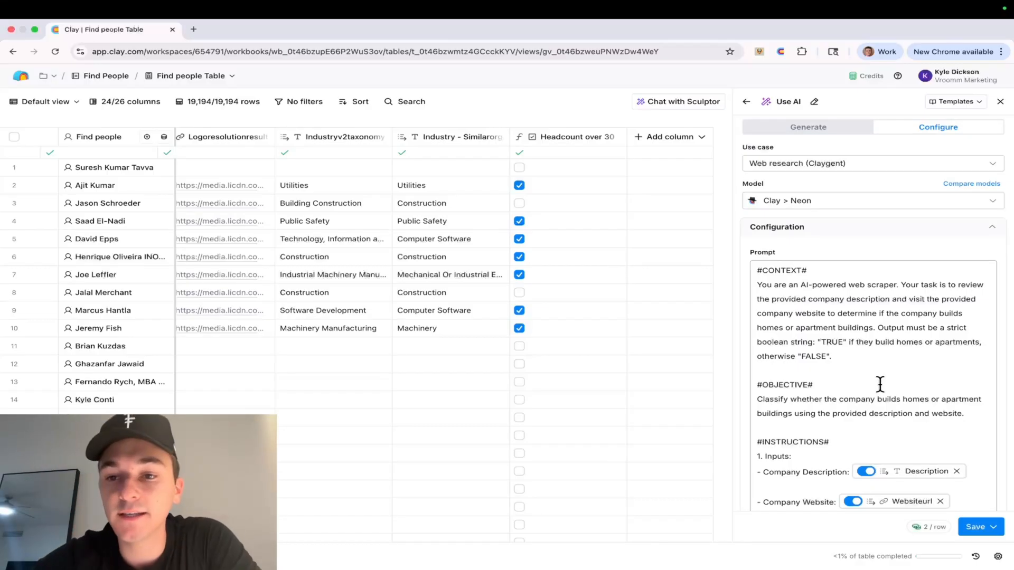
# Step: Change the AI column's model to OpenAI GPT 4o Mini
pyautogui.click(873, 200)
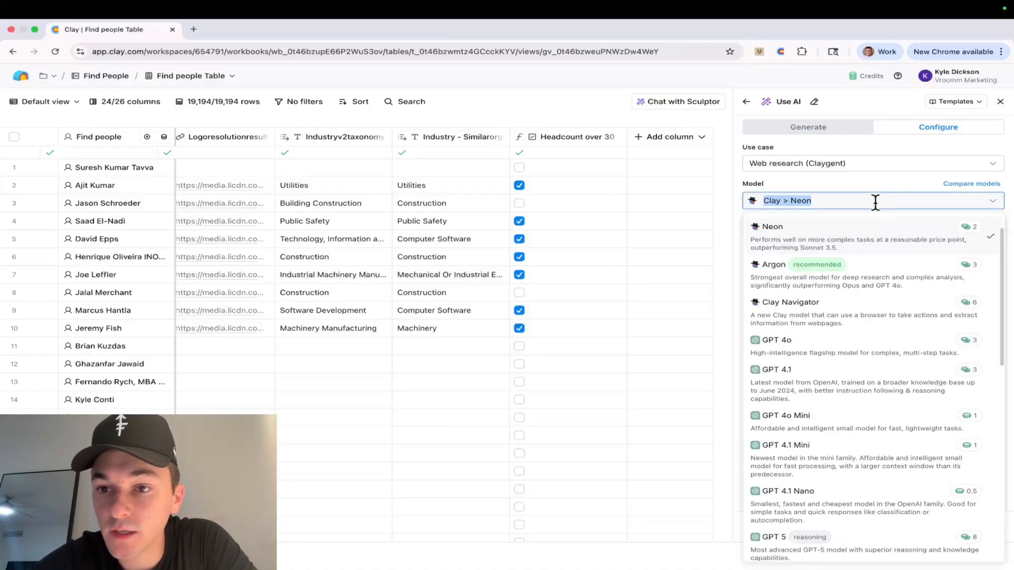
pyautogui.scroll(-3, 855, 331)
pyautogui.scroll(-1, 853, 323)
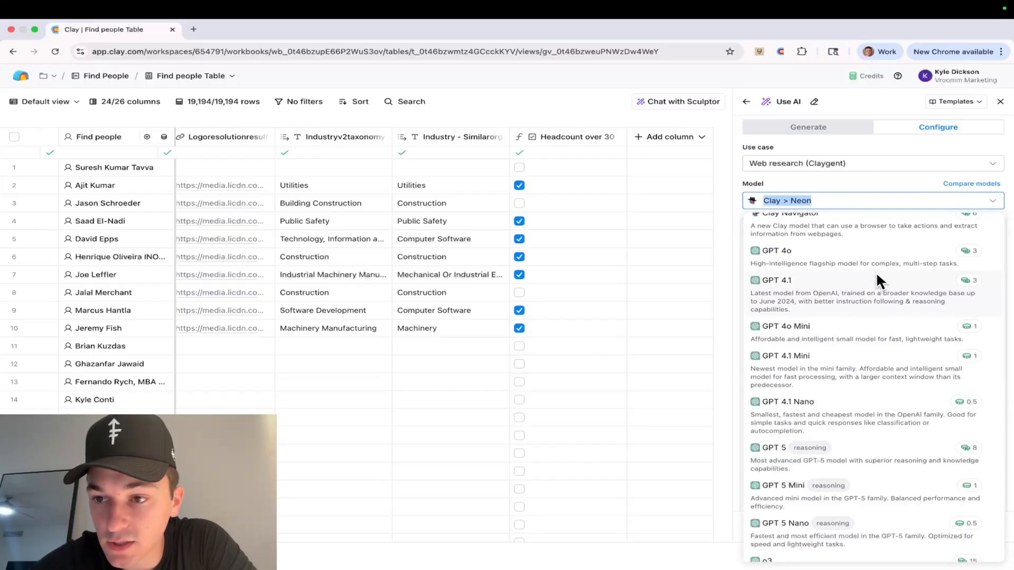
pyautogui.click(874, 328)
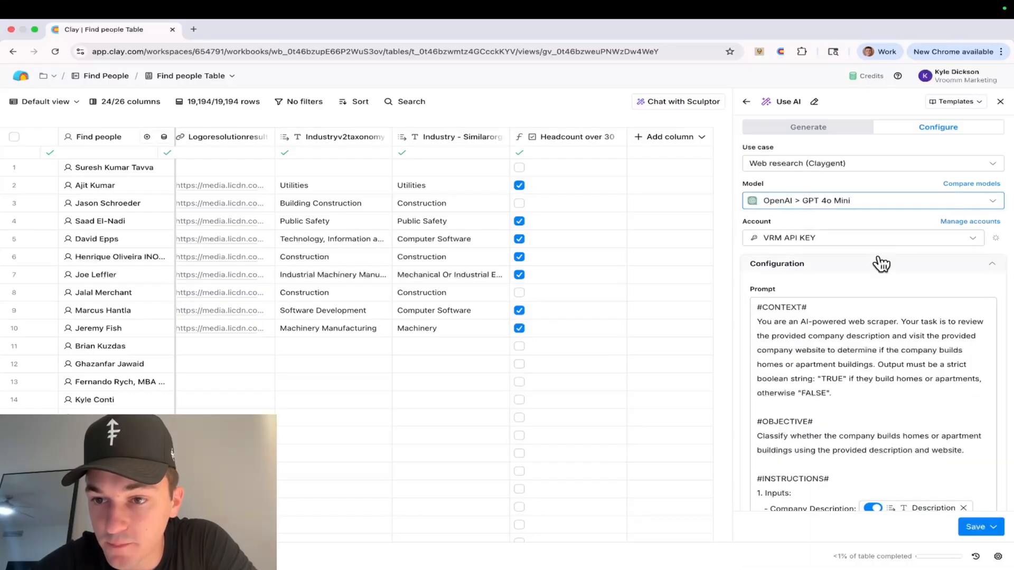
# Step: Describe the AI column's run condition for the formula generator: 'if Headcount over 30 is "False" or unchecked do not run', referencing the Headcount over 30 column
pyautogui.scroll(-10, 883, 285)
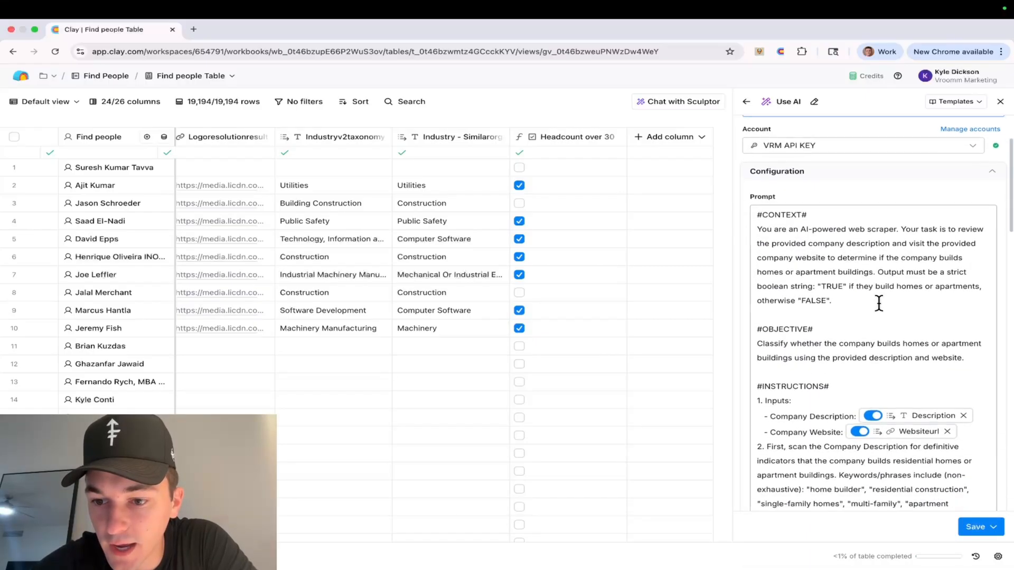
pyautogui.scroll(-10, 878, 303)
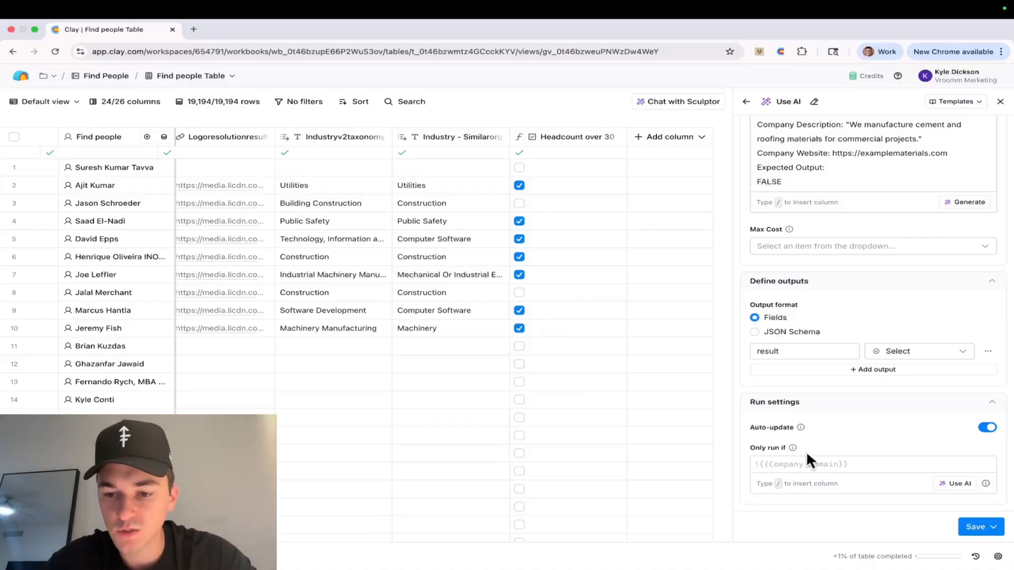
pyautogui.click(955, 483)
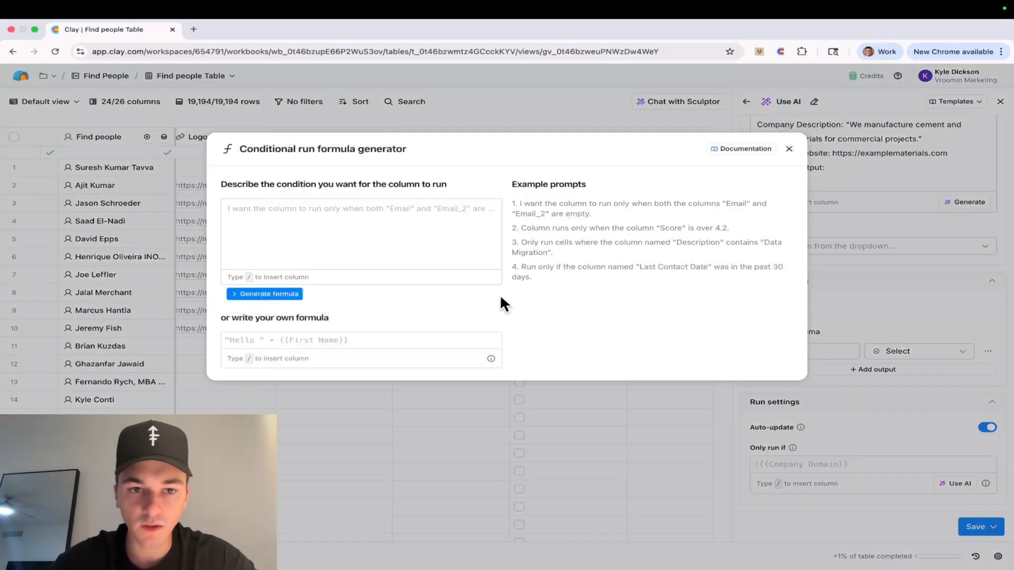
pyautogui.click(396, 245)
pyautogui.write('if /')
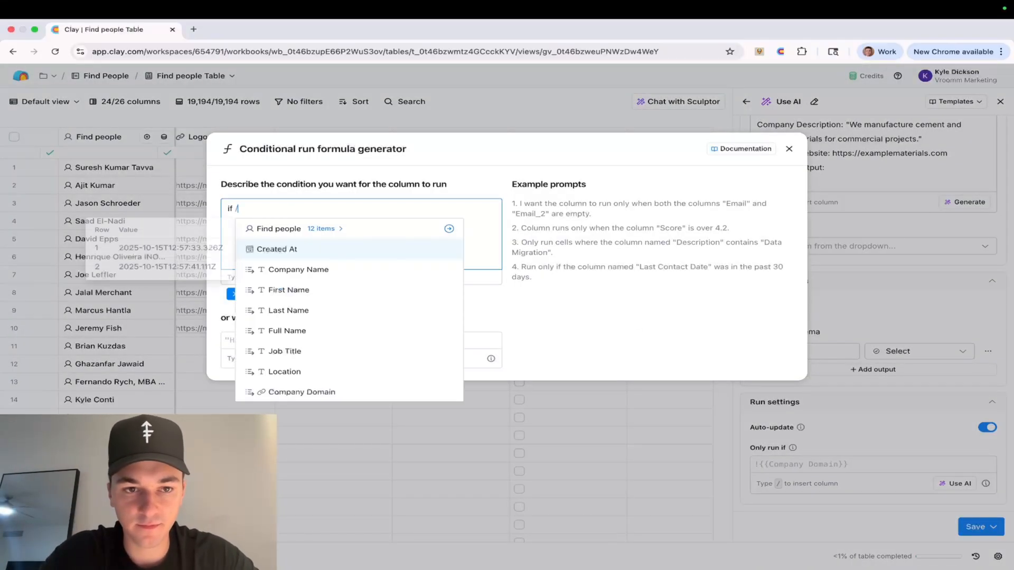
pyautogui.scroll(-2, 368, 305)
pyautogui.scroll(-5, 365, 302)
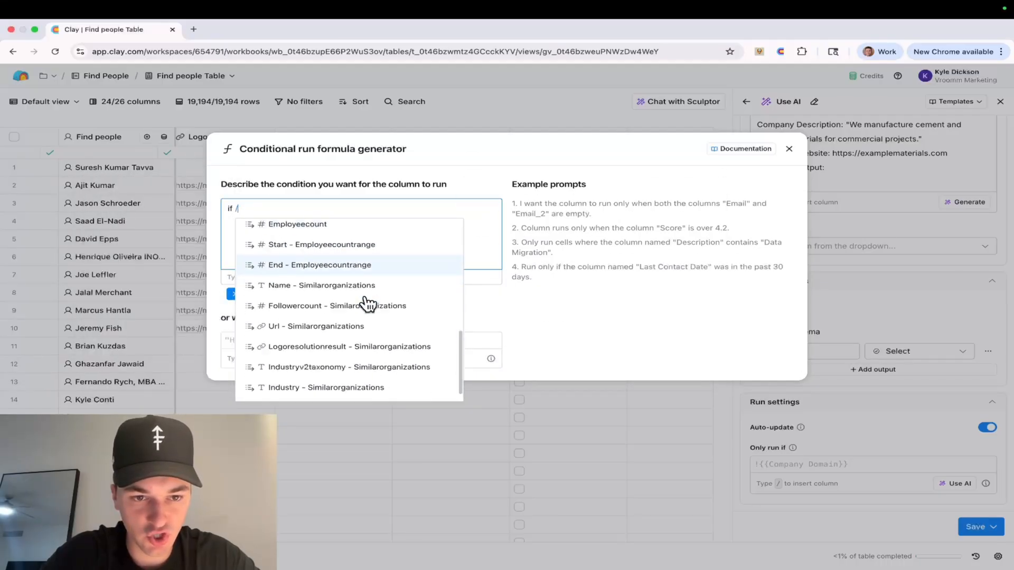
pyautogui.click(341, 390)
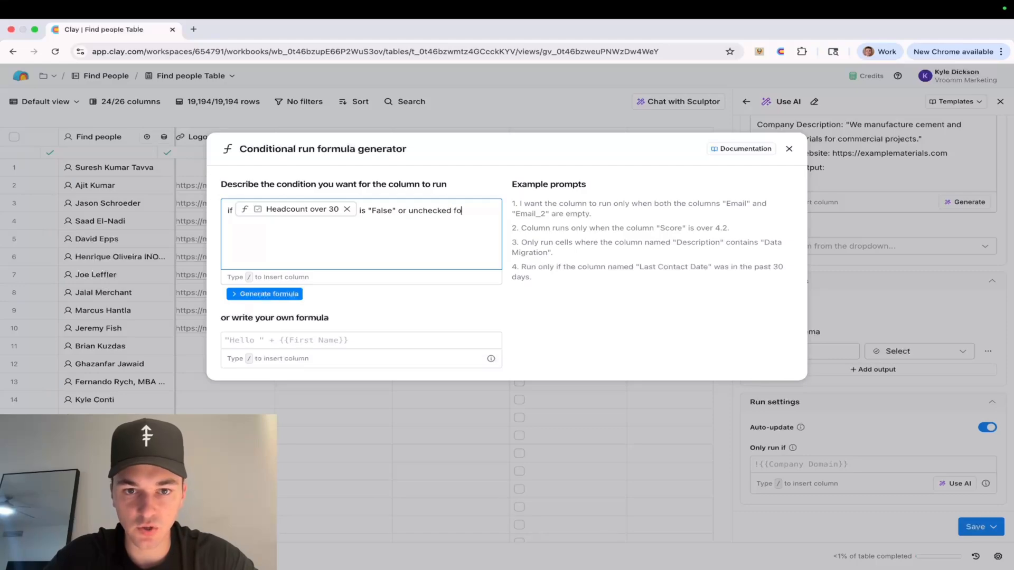
pyautogui.write('not run')
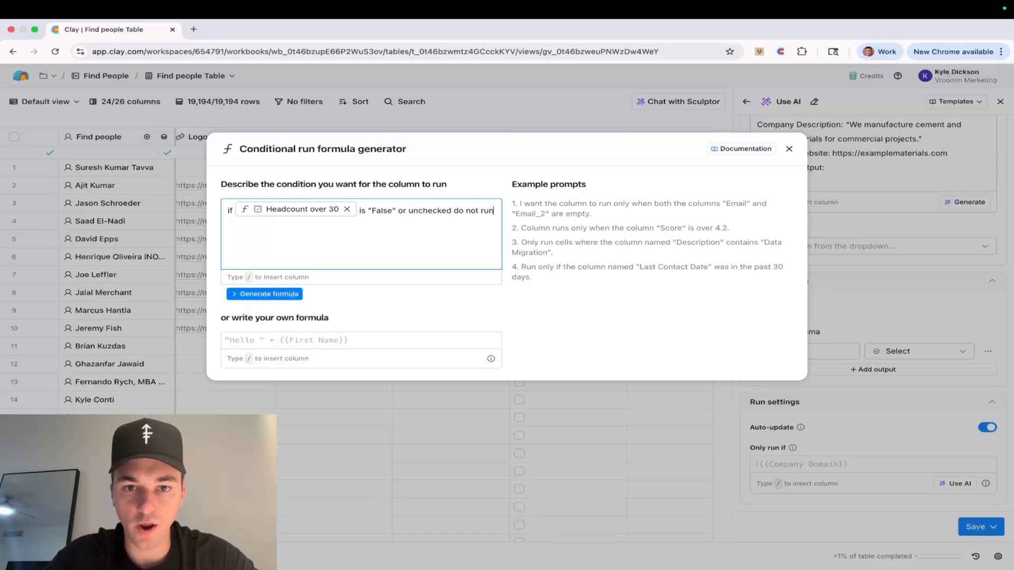
# Step: Generate and accept the conditional run formula, and save the AI column
pyautogui.click(266, 295)
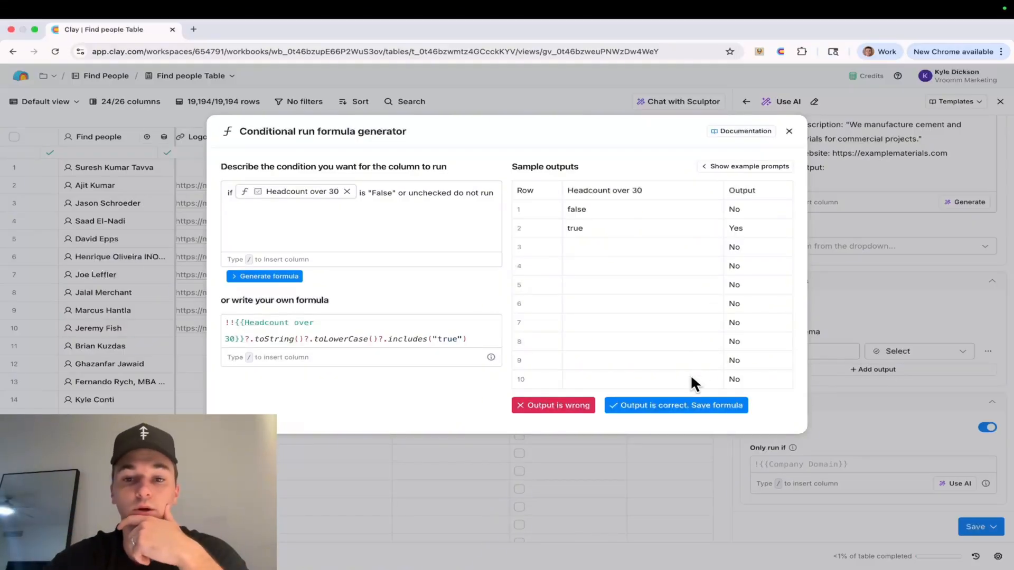
pyautogui.click(680, 405)
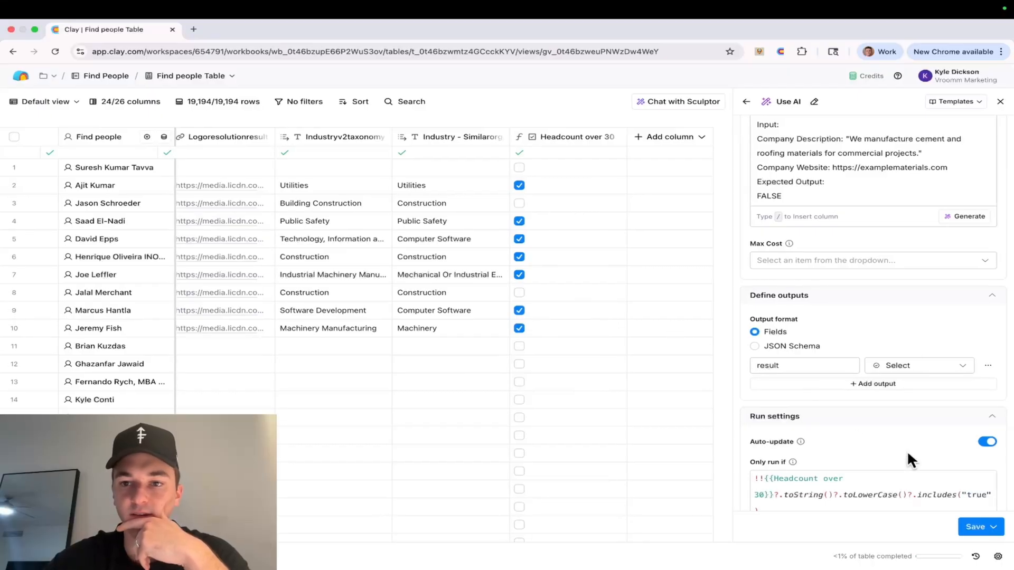
pyautogui.click(976, 527)
pyautogui.click(958, 464)
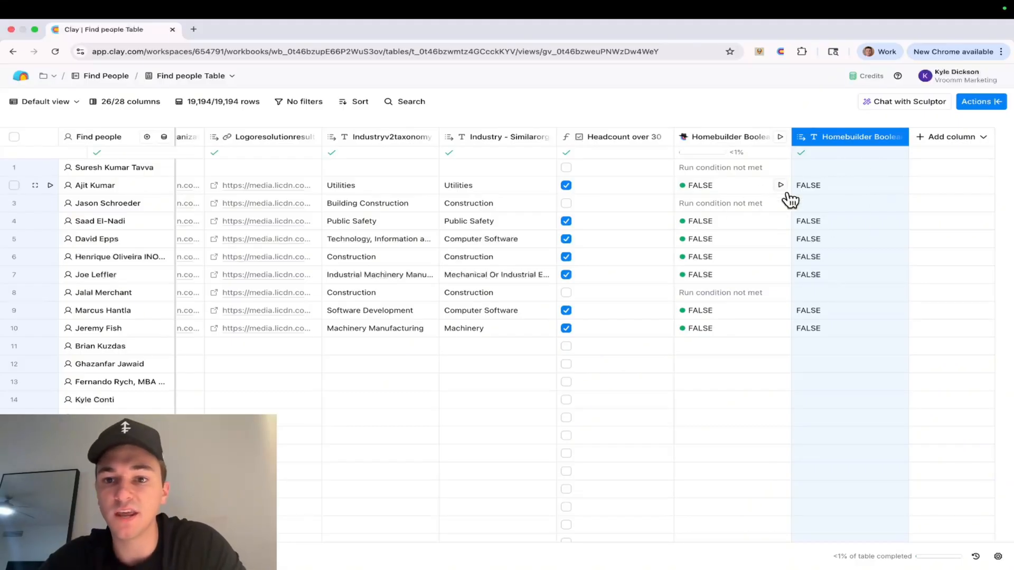
# Step: Examine the table's enriched company data and the original contact columns across its full width
pyautogui.hscroll(-15, 788, 194)
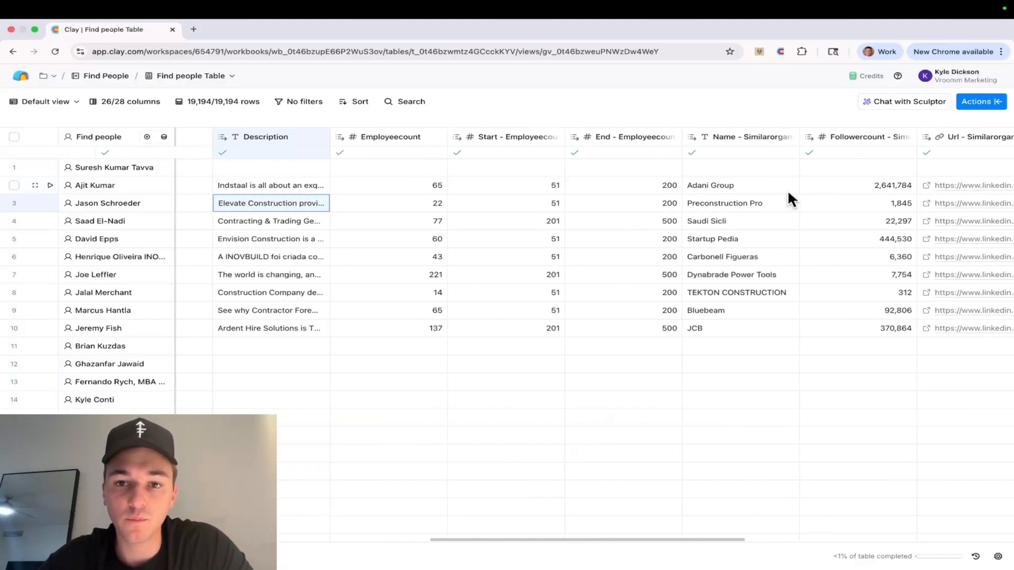
pyautogui.hscroll(-5, 498, 200)
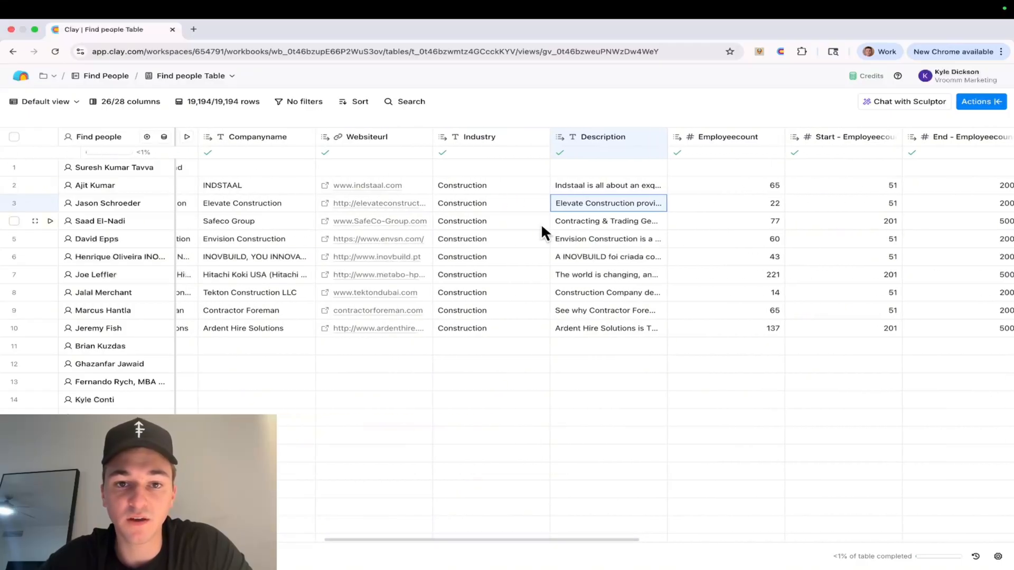
pyautogui.hscroll(-6, 625, 228)
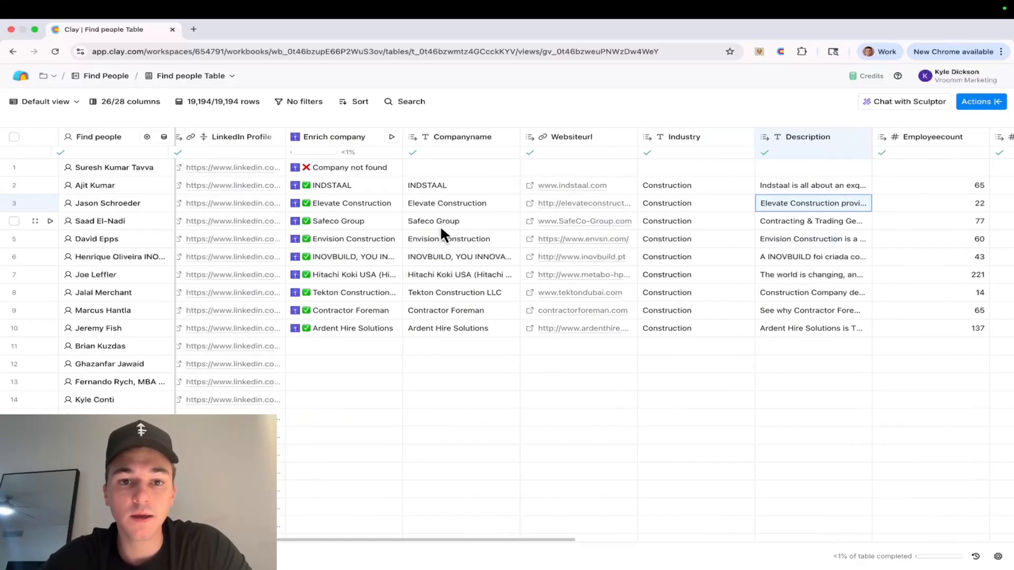
pyautogui.hscroll(-12, 547, 236)
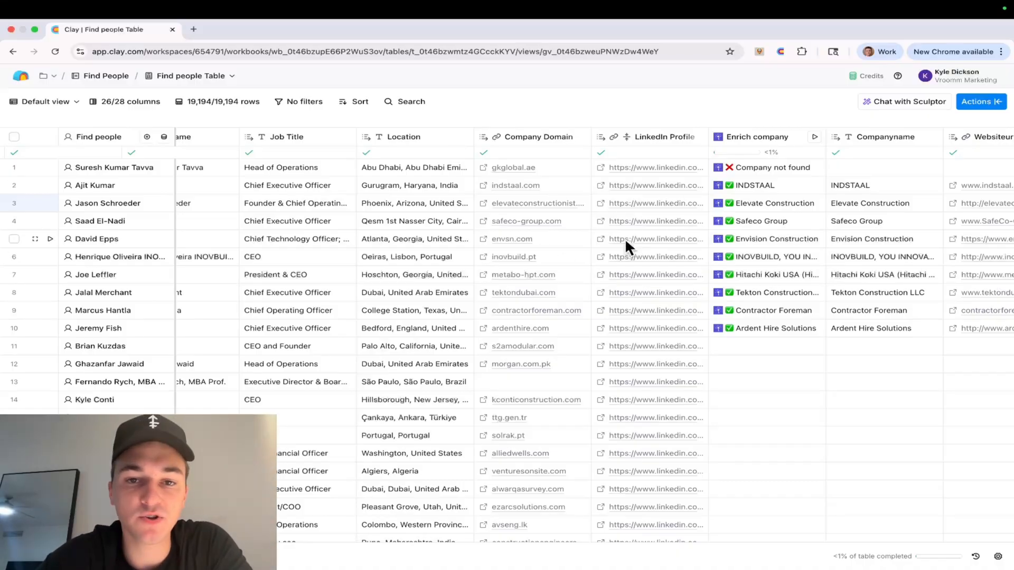
pyautogui.hscroll(-11, 625, 238)
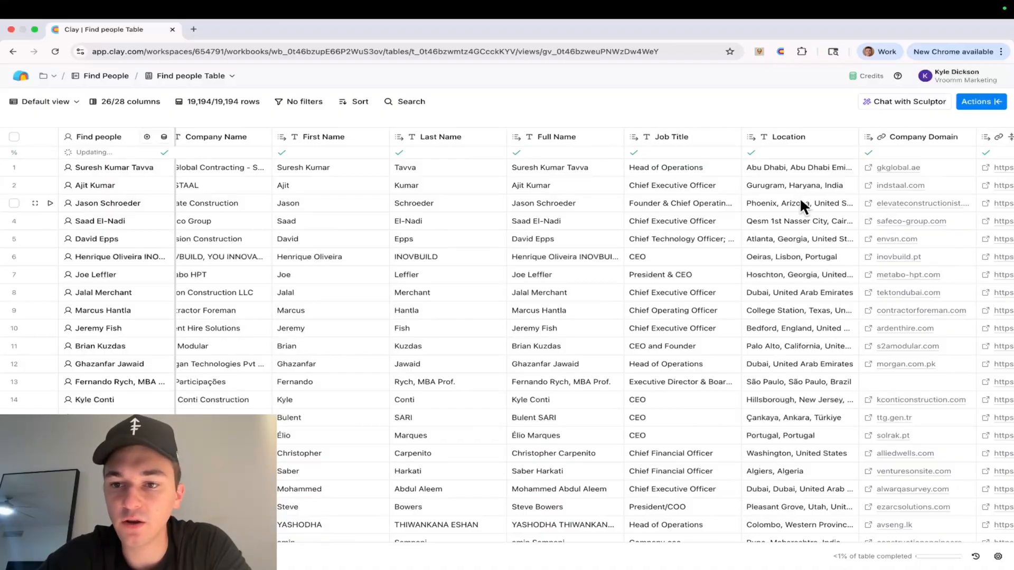
pyautogui.hscroll(-1, 823, 245)
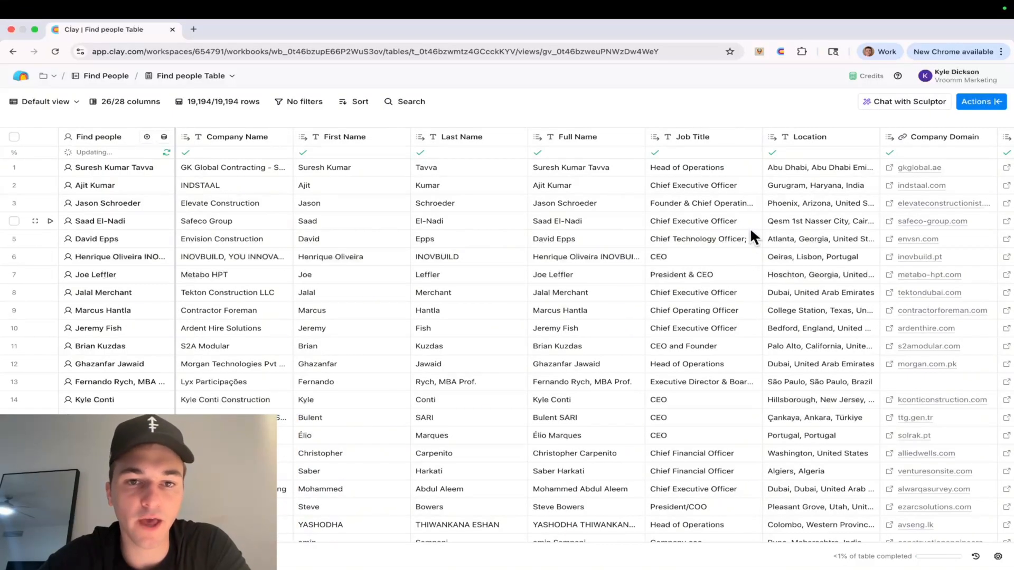
pyautogui.hscroll(20, 762, 232)
pyautogui.hscroll(15, 762, 227)
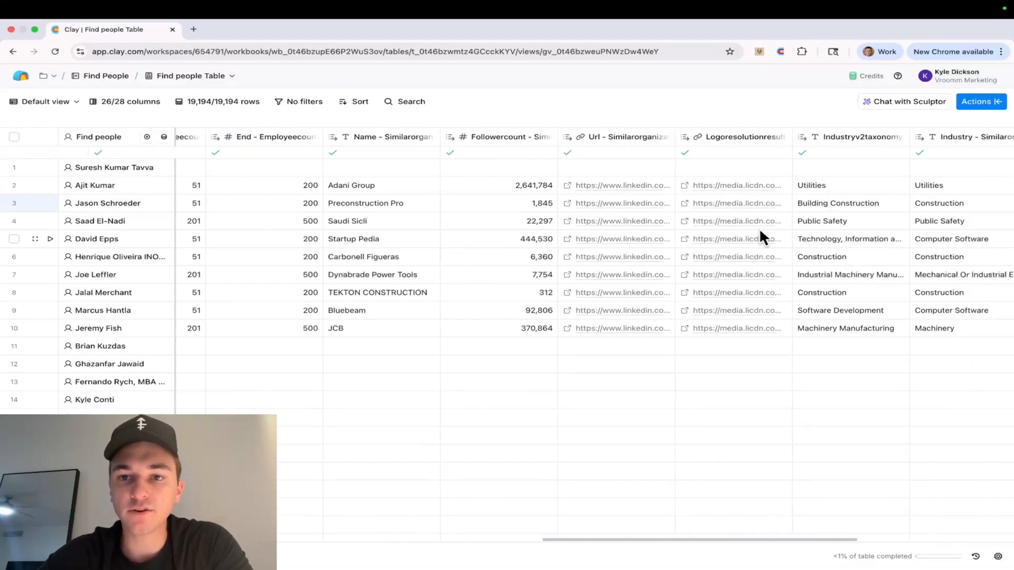
# Step: Start adding an enrichment column and search the available actions for "tech"
pyautogui.click(963, 139)
pyautogui.click(962, 153)
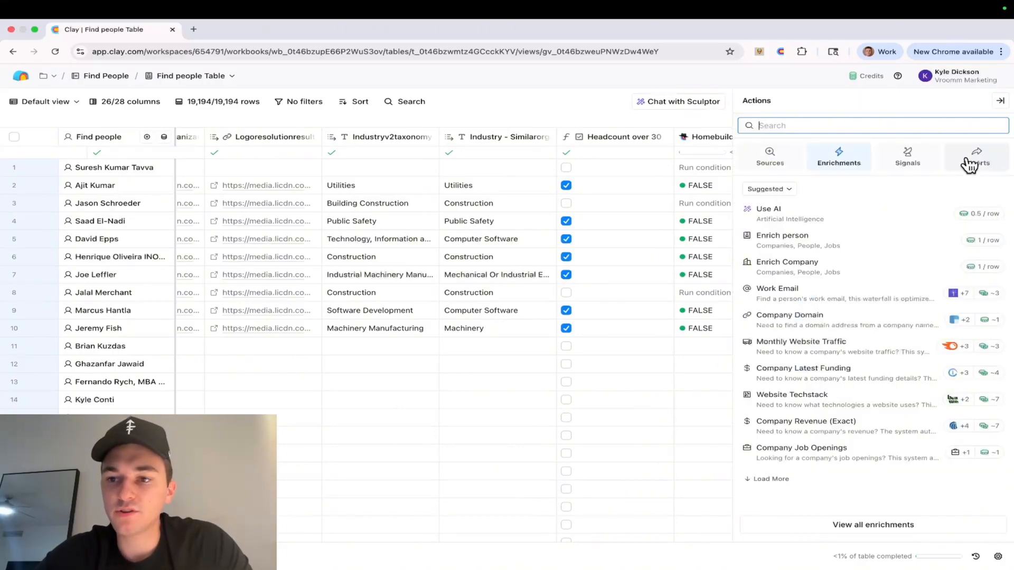
pyautogui.write('tech')
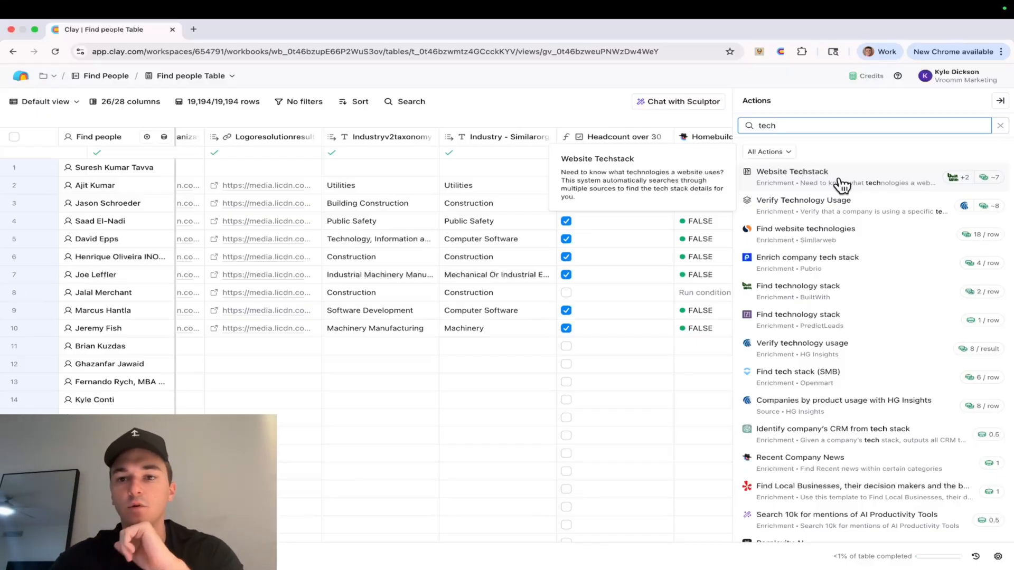
# Step: Close the list of actions, start adding an enrichment column again, and search the available actions for "tech"
pyautogui.click(1000, 101)
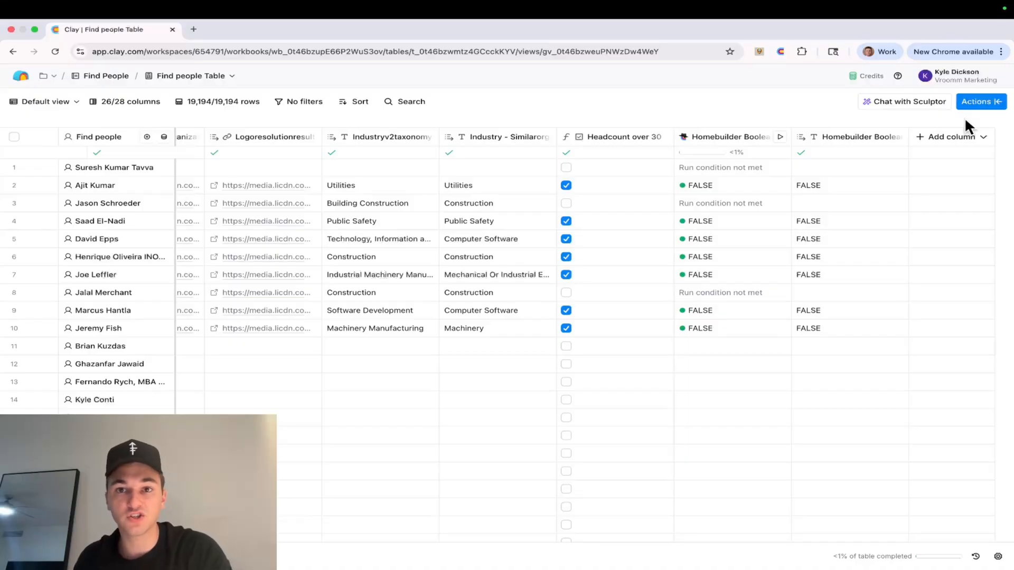
pyautogui.click(946, 137)
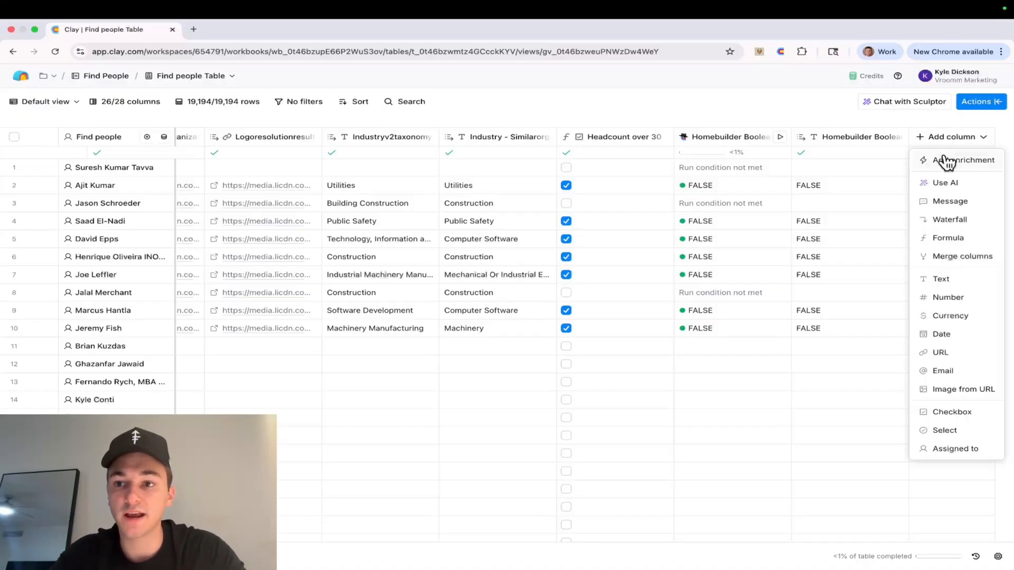
pyautogui.click(940, 160)
pyautogui.write('tech')
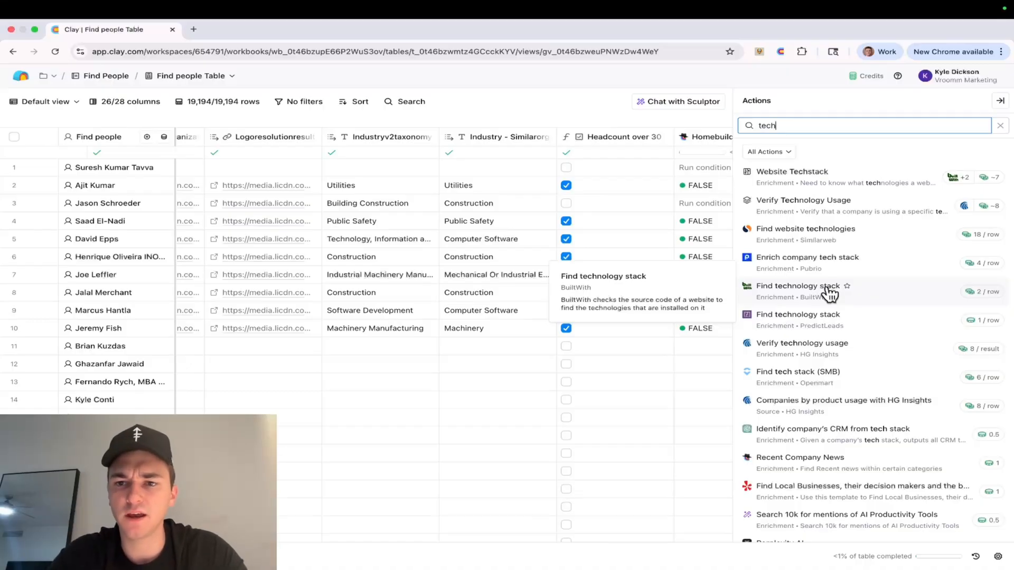
# Step: Replace the search term with "web traffic" to look through the website traffic enrichments
pyautogui.press('BackSpace')
pyautogui.press('BackSpace')
pyautogui.press('BackSpace')
pyautogui.press('BackSpace')
pyautogui.write('web tr')
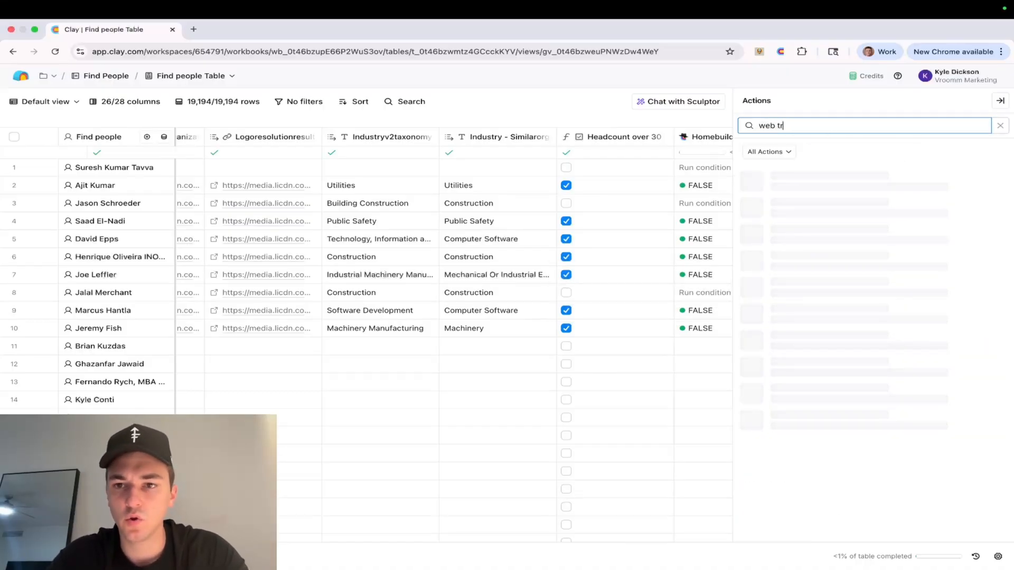
pyautogui.write('affic')
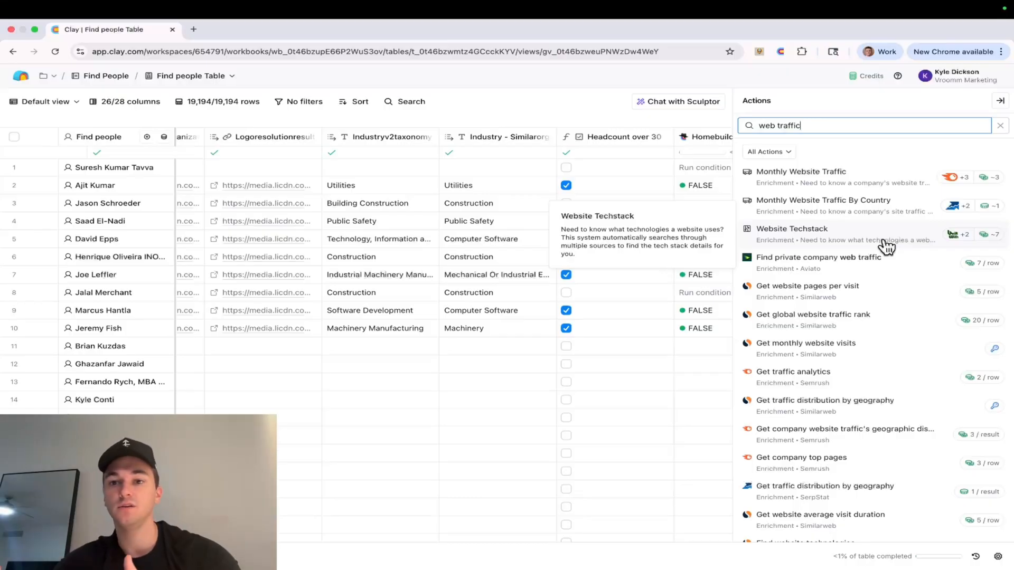
# Step: Search the available actions for "job openings" instead, and close the list of actions without adding an enrichment
pyautogui.press('BackSpace')
pyautogui.press('BackSpace')
pyautogui.press('BackSpace')
pyautogui.press('BackSpace')
pyautogui.press('BackSpace')
pyautogui.press('BackSpace')
pyautogui.press('BackSpace')
pyautogui.press('BackSpace')
pyautogui.press('BackSpace')
pyautogui.press('BackSpace')
pyautogui.press('BackSpace')
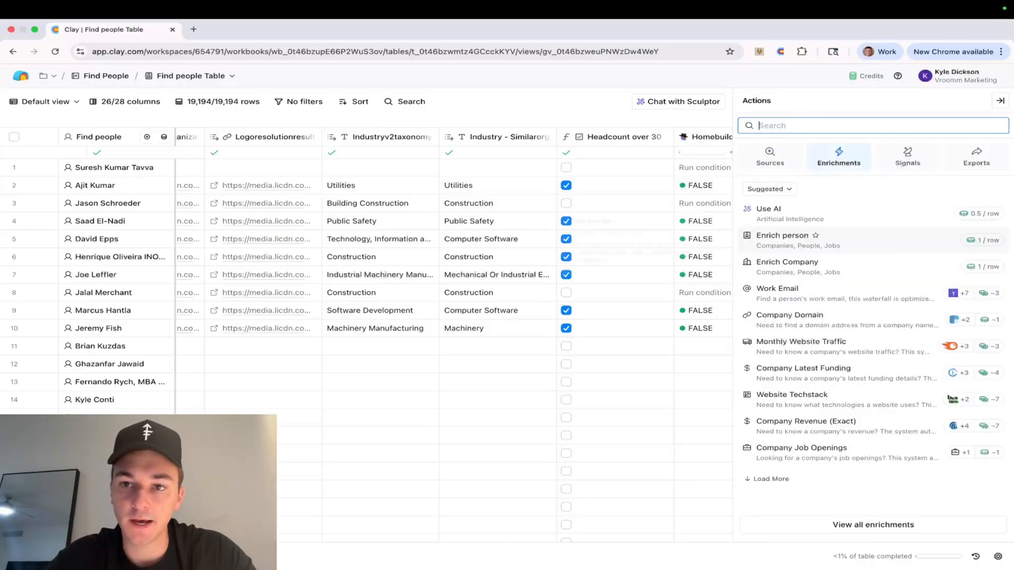
pyautogui.write('job openings')
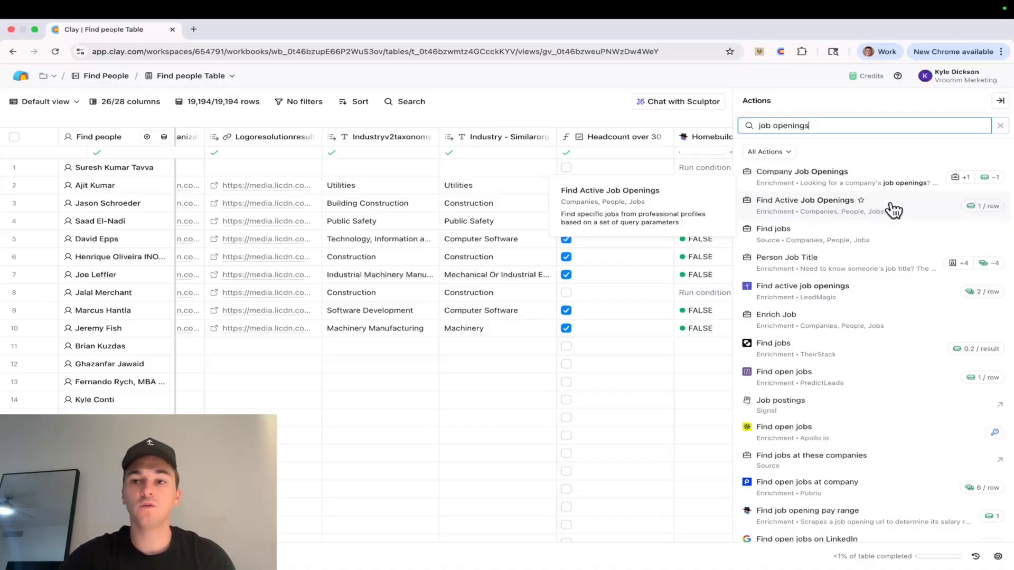
pyautogui.click(998, 101)
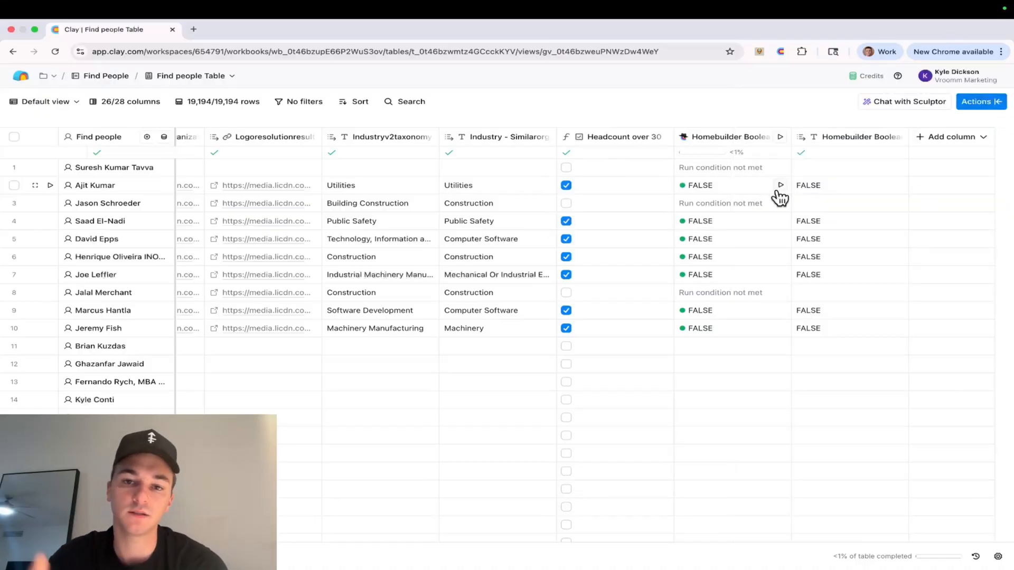